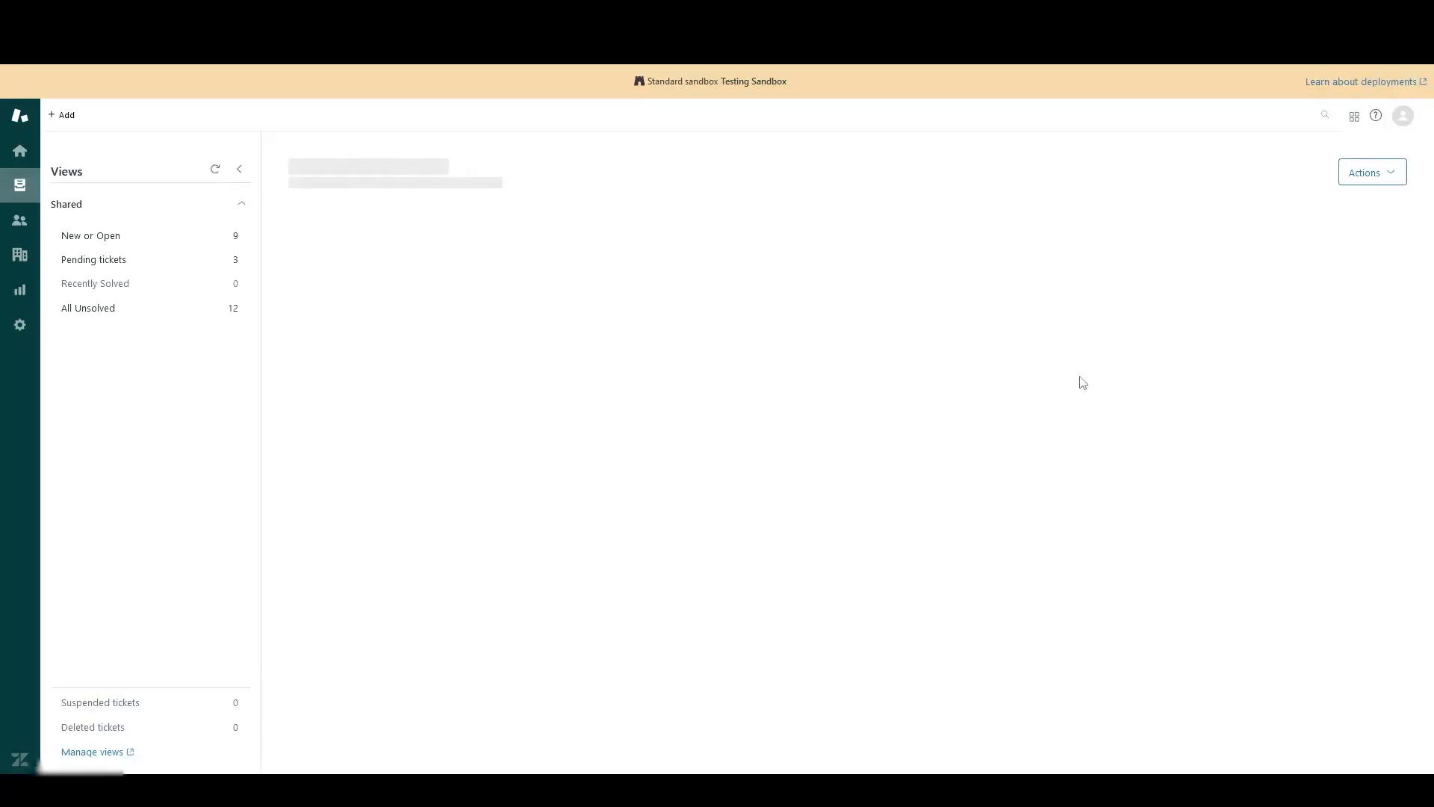
Step: Switch to Admin Centre from the Zendesk product tray
{"action": "left_click", "coordinate": [1354, 118]}
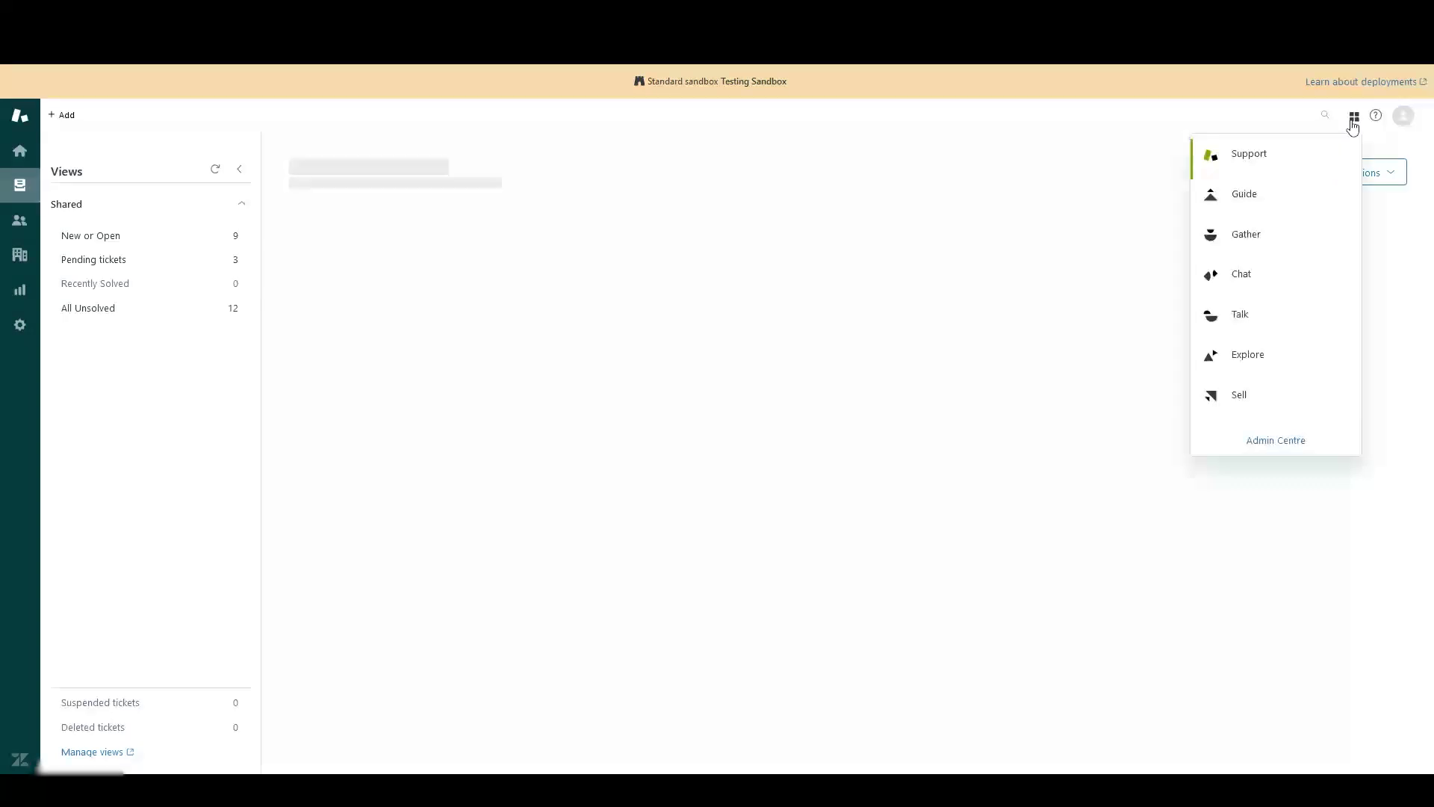
{"action": "left_click", "coordinate": [1259, 440]}
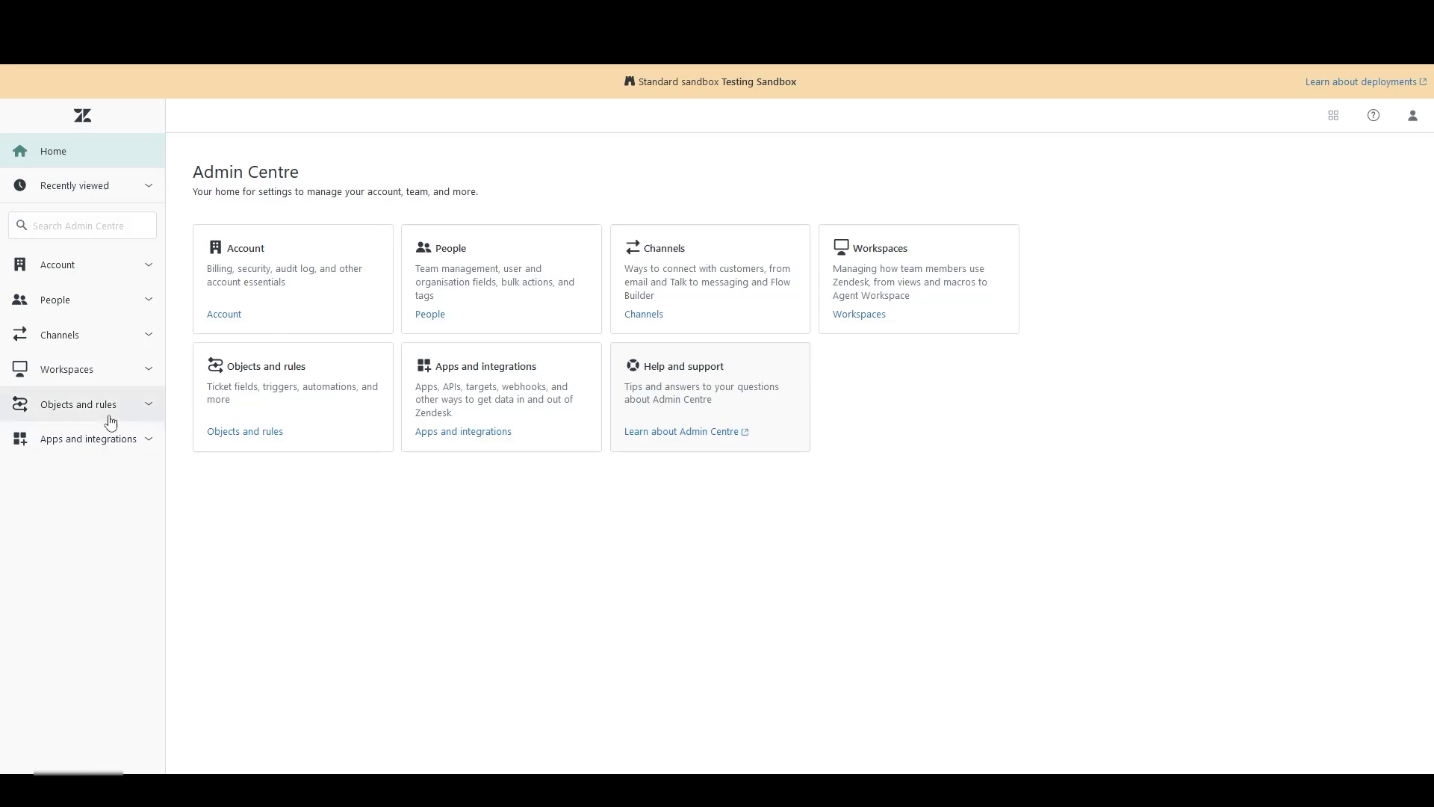
Step: Go to Objects and rules > Business rules > Triggers and start a new trigger
{"action": "left_click", "coordinate": [87, 417]}
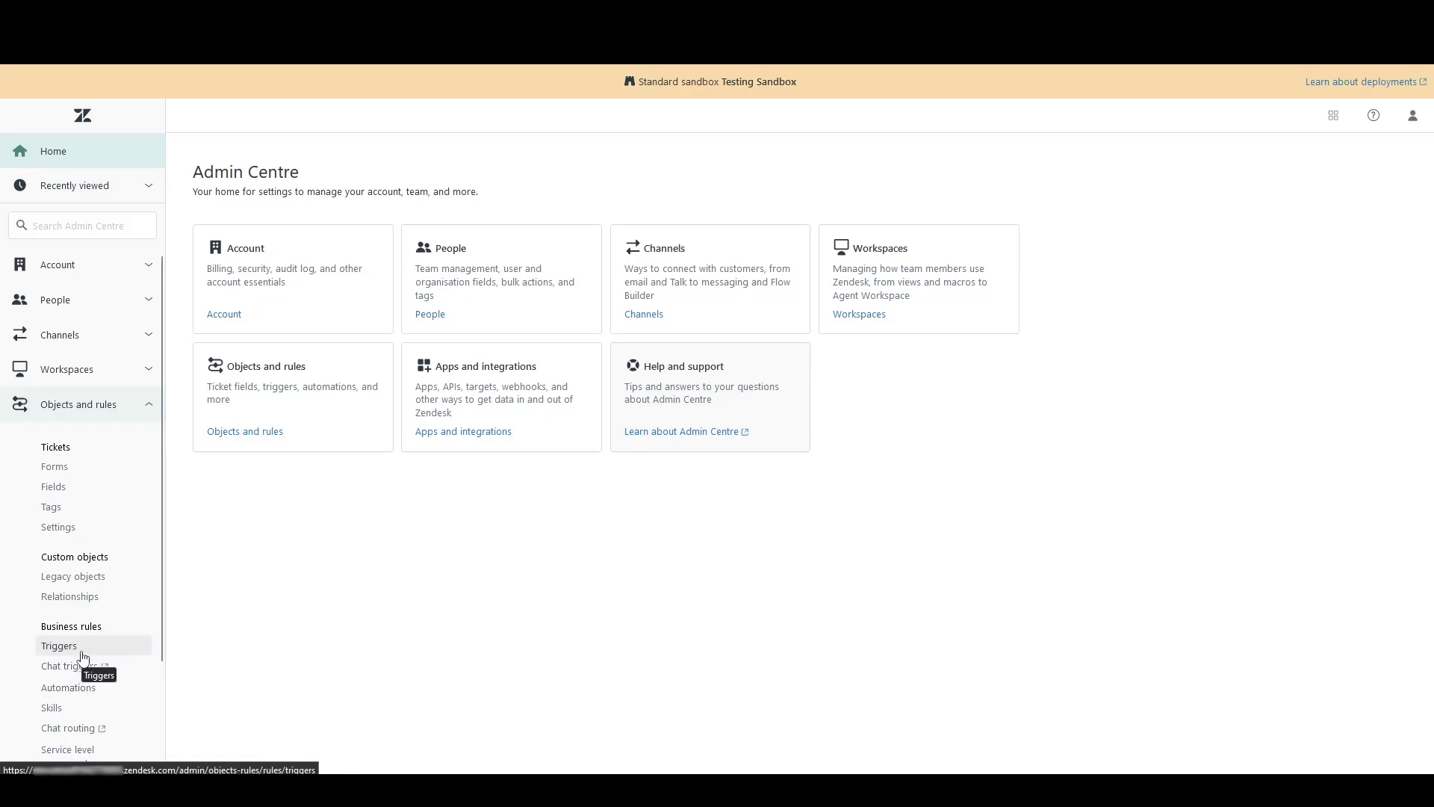
{"action": "left_click", "coordinate": [60, 645]}
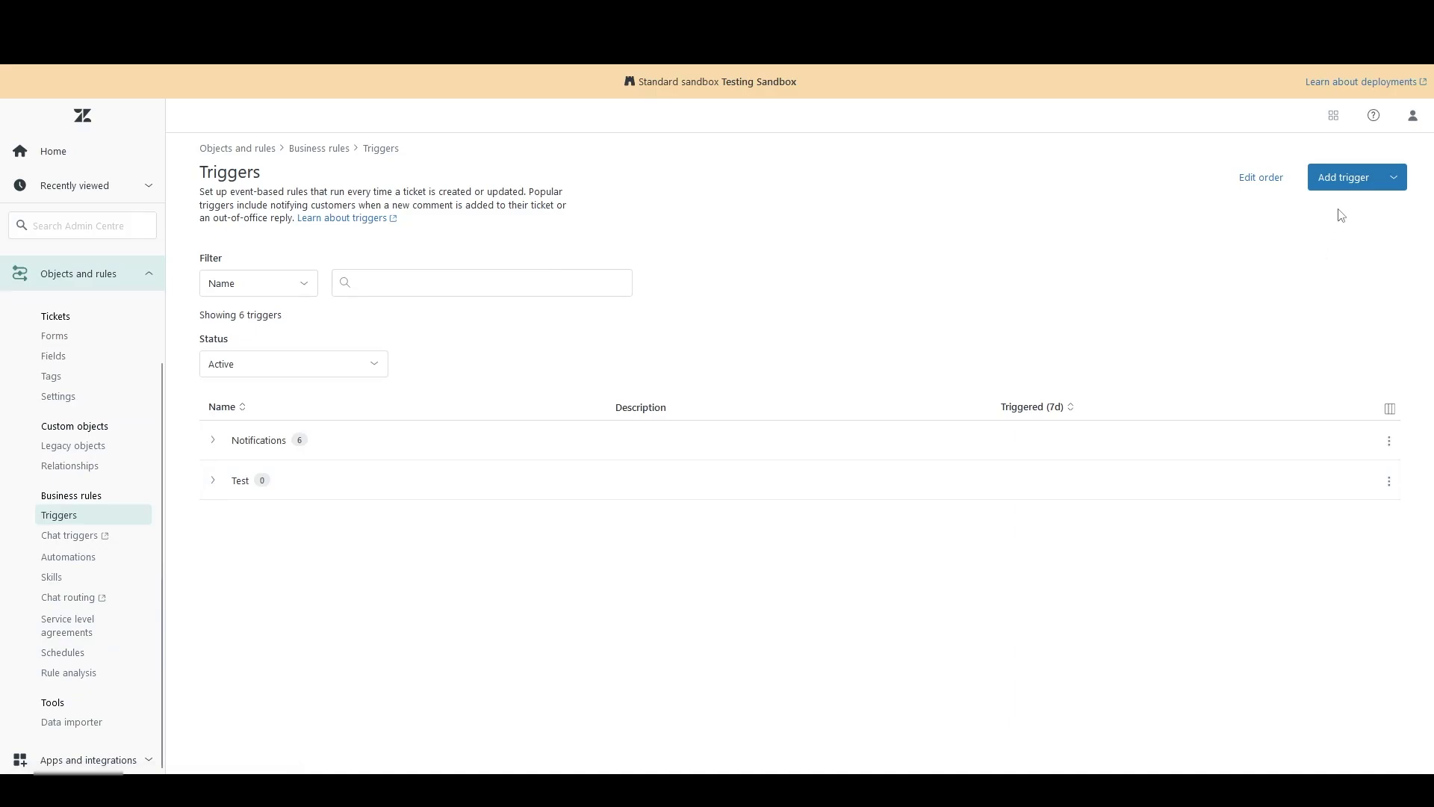
{"action": "left_click", "coordinate": [1338, 185]}
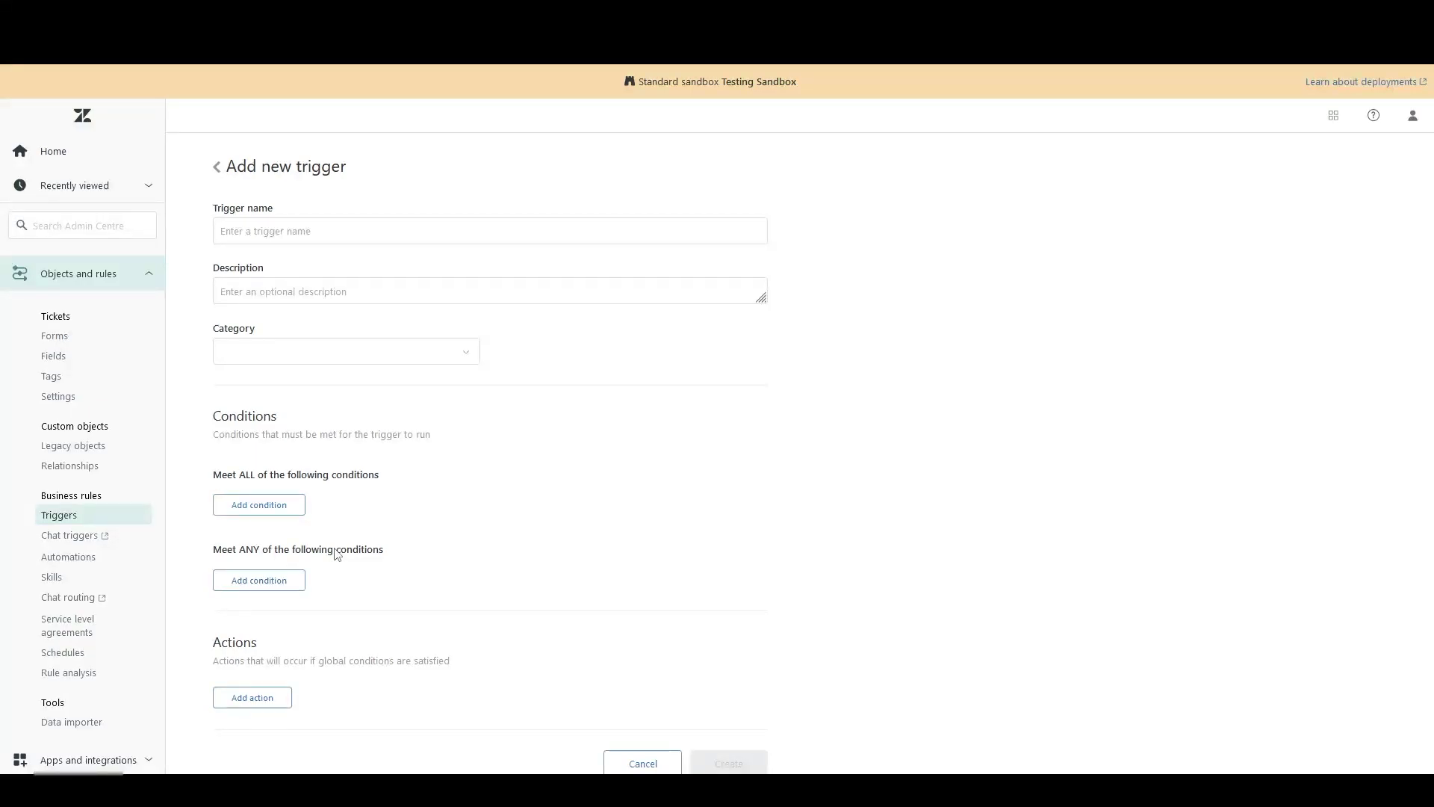
Step: Start a new automation from the Automations list and browse its condition fields
{"action": "left_click", "coordinate": [80, 562]}
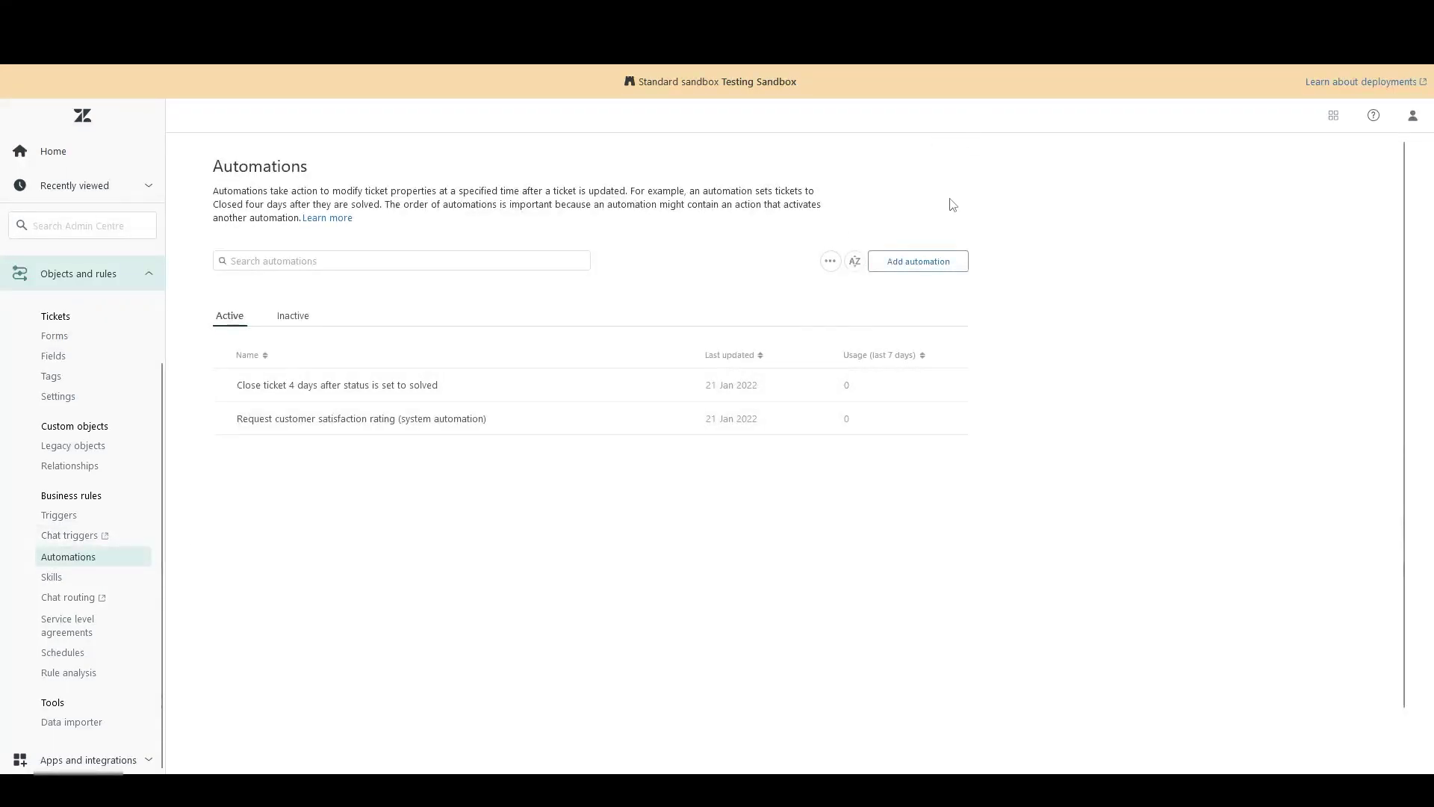
{"action": "left_click", "coordinate": [934, 263]}
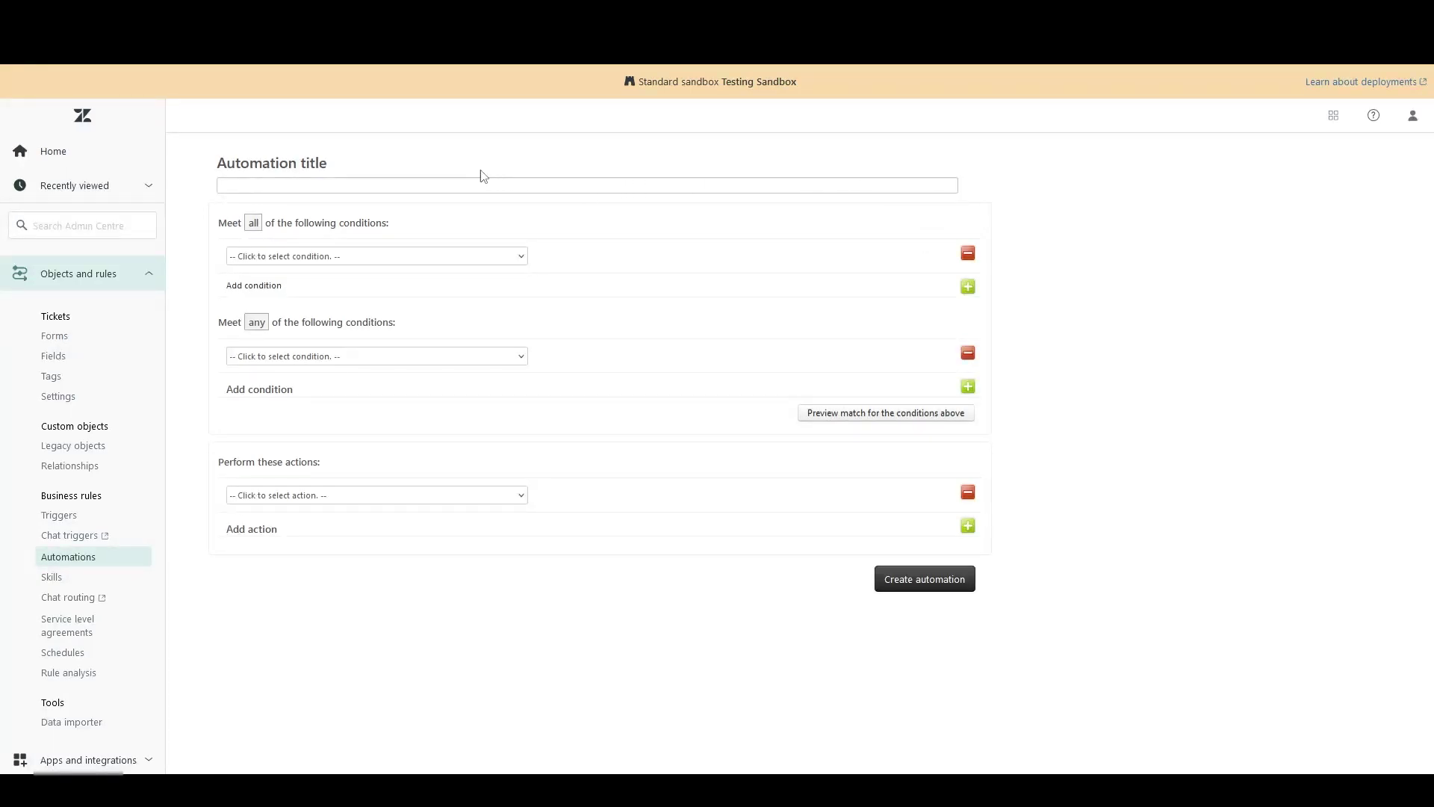
{"action": "left_click", "coordinate": [386, 185]}
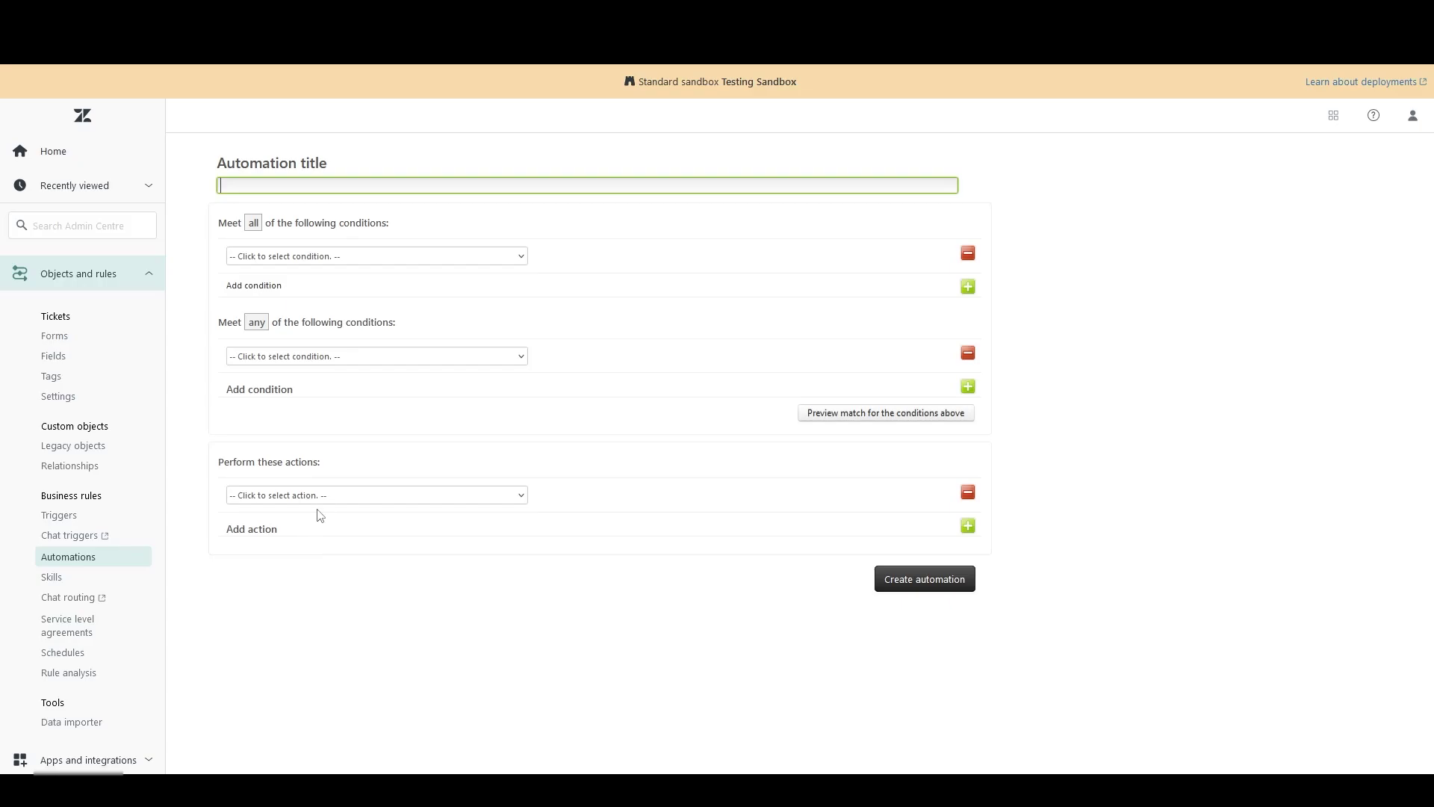
{"action": "left_click", "coordinate": [337, 257]}
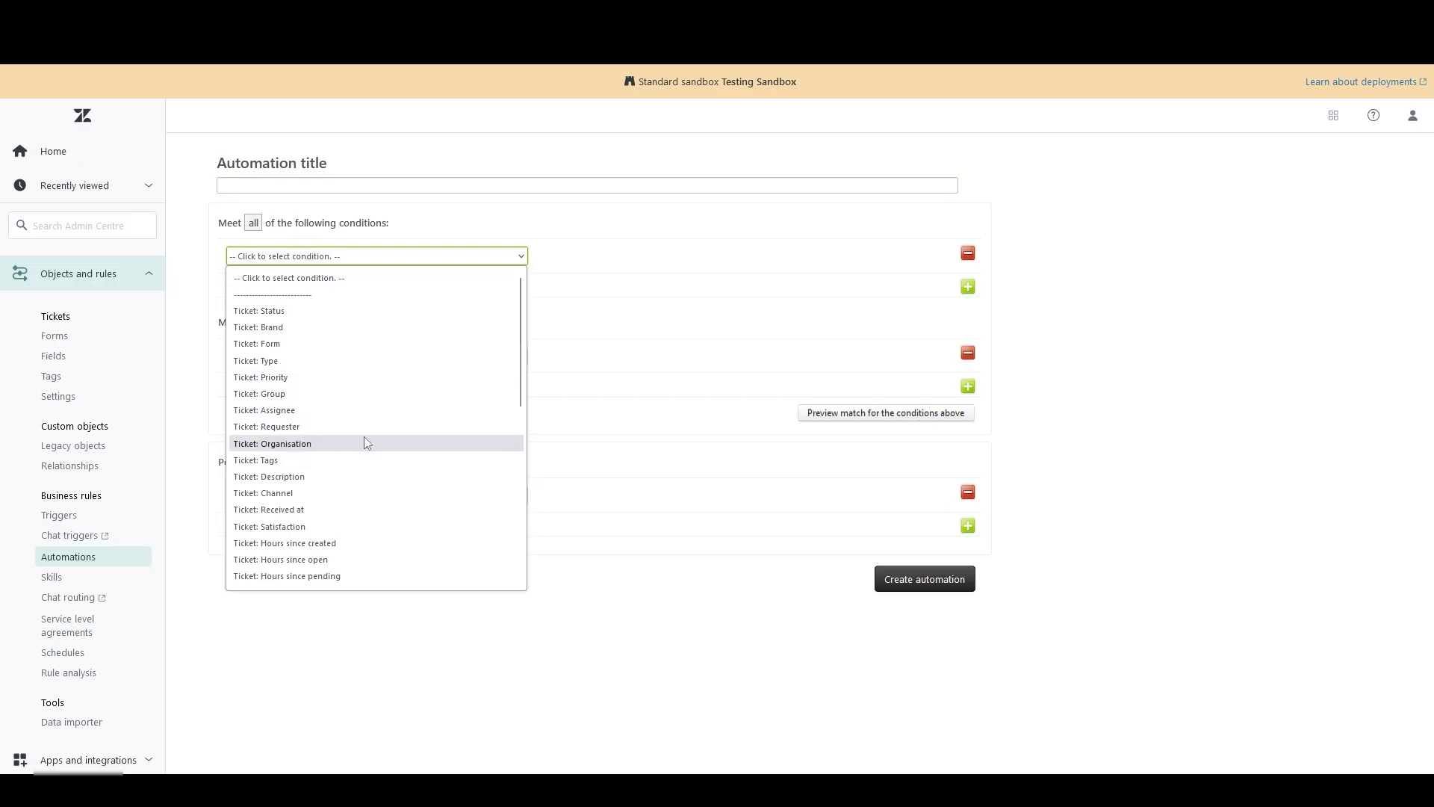
{"action": "scroll", "coordinate": [380, 488], "scroll_direction": "down", "scroll_amount": 3}
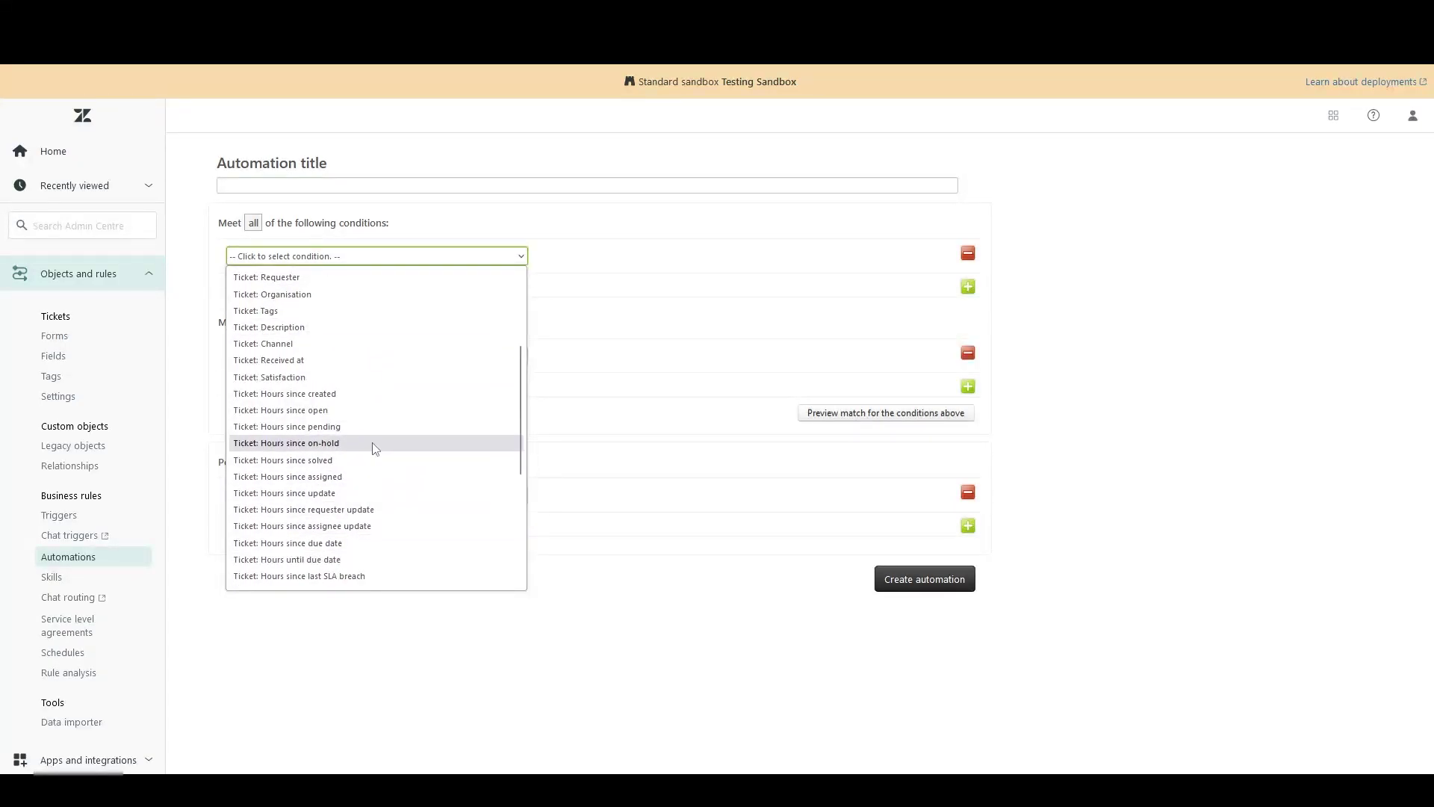
Step: Start another new trigger with one empty Meet ALL condition, browsing the Ticket fields
{"action": "left_click", "coordinate": [101, 518]}
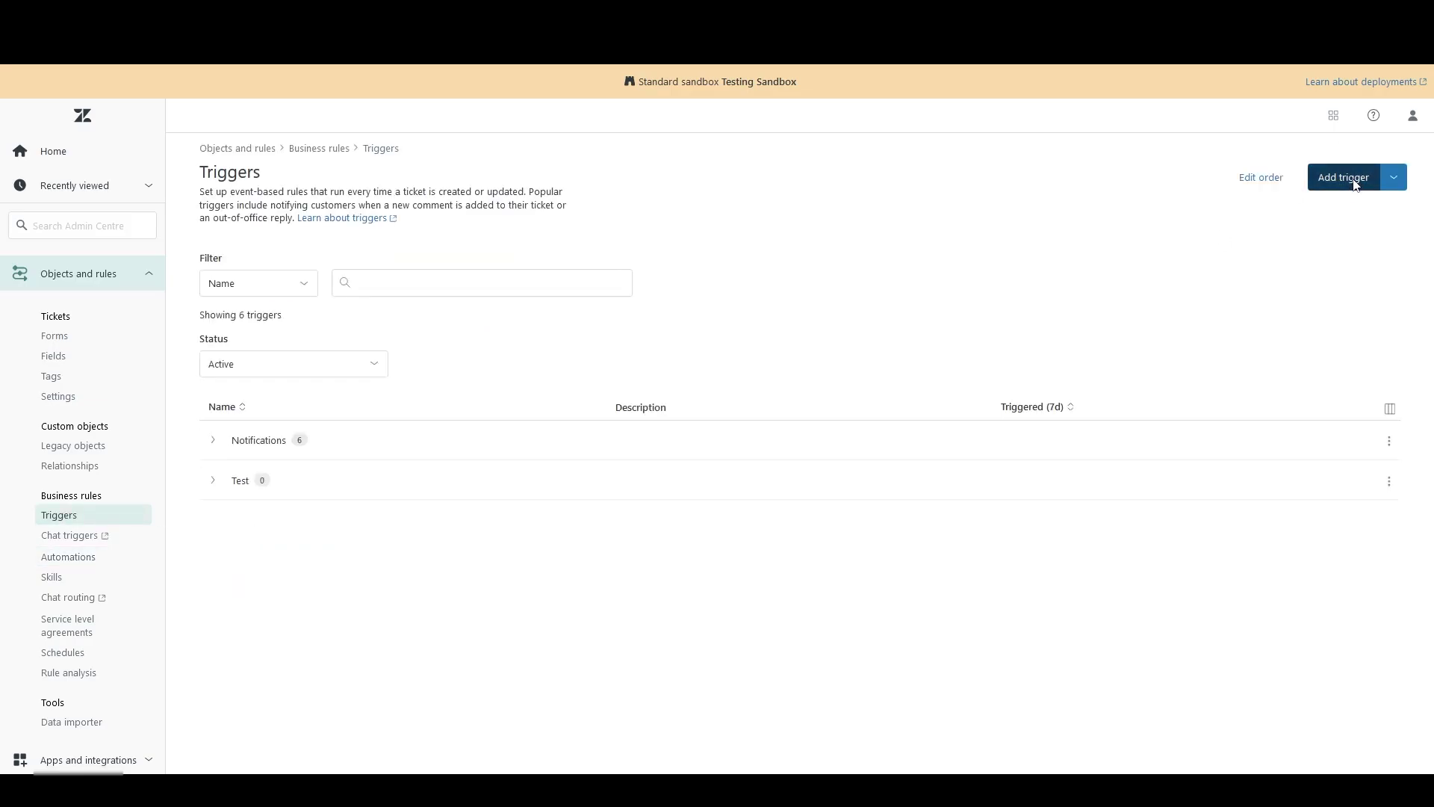
{"action": "left_click", "coordinate": [1354, 179]}
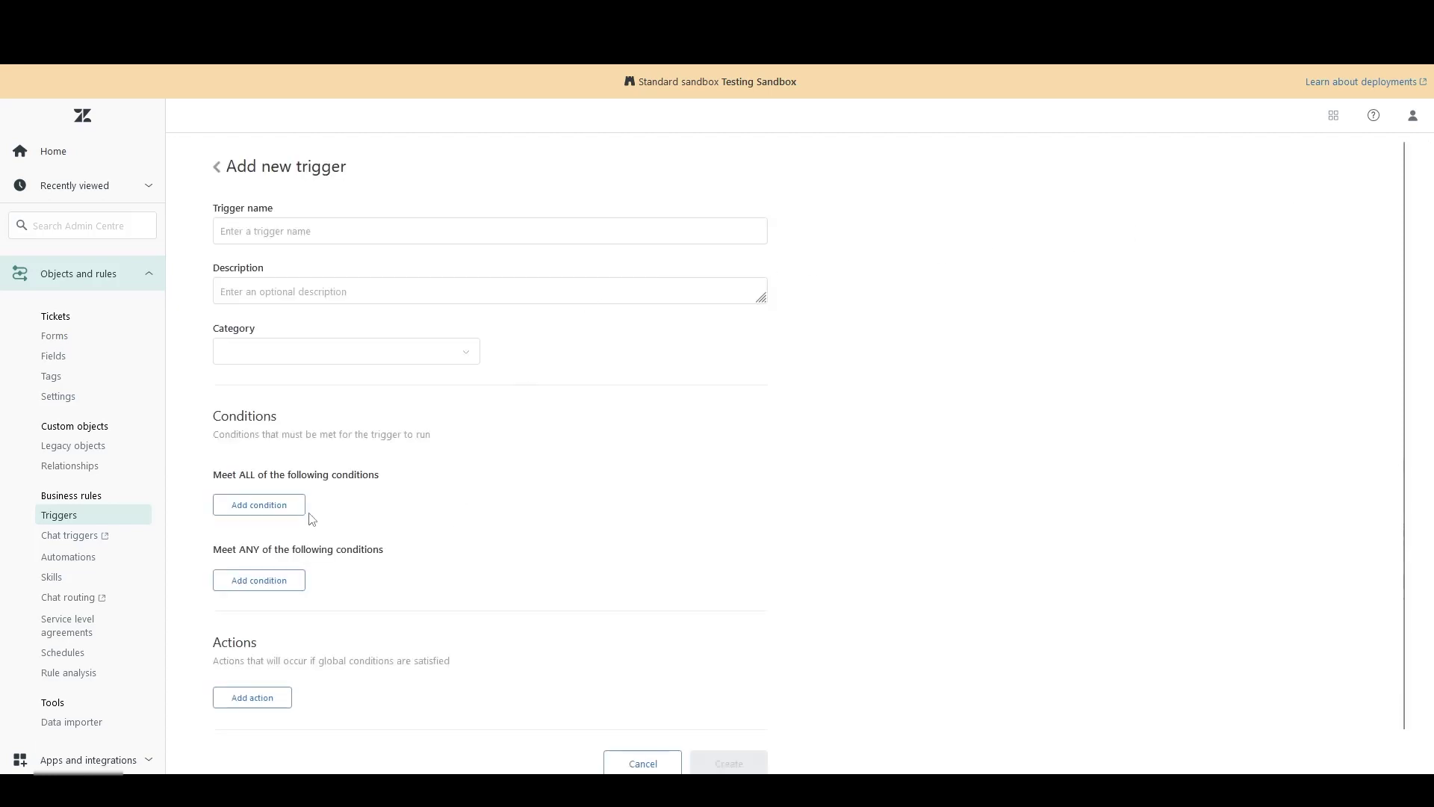
{"action": "left_click", "coordinate": [295, 510]}
{"action": "left_click", "coordinate": [311, 517]}
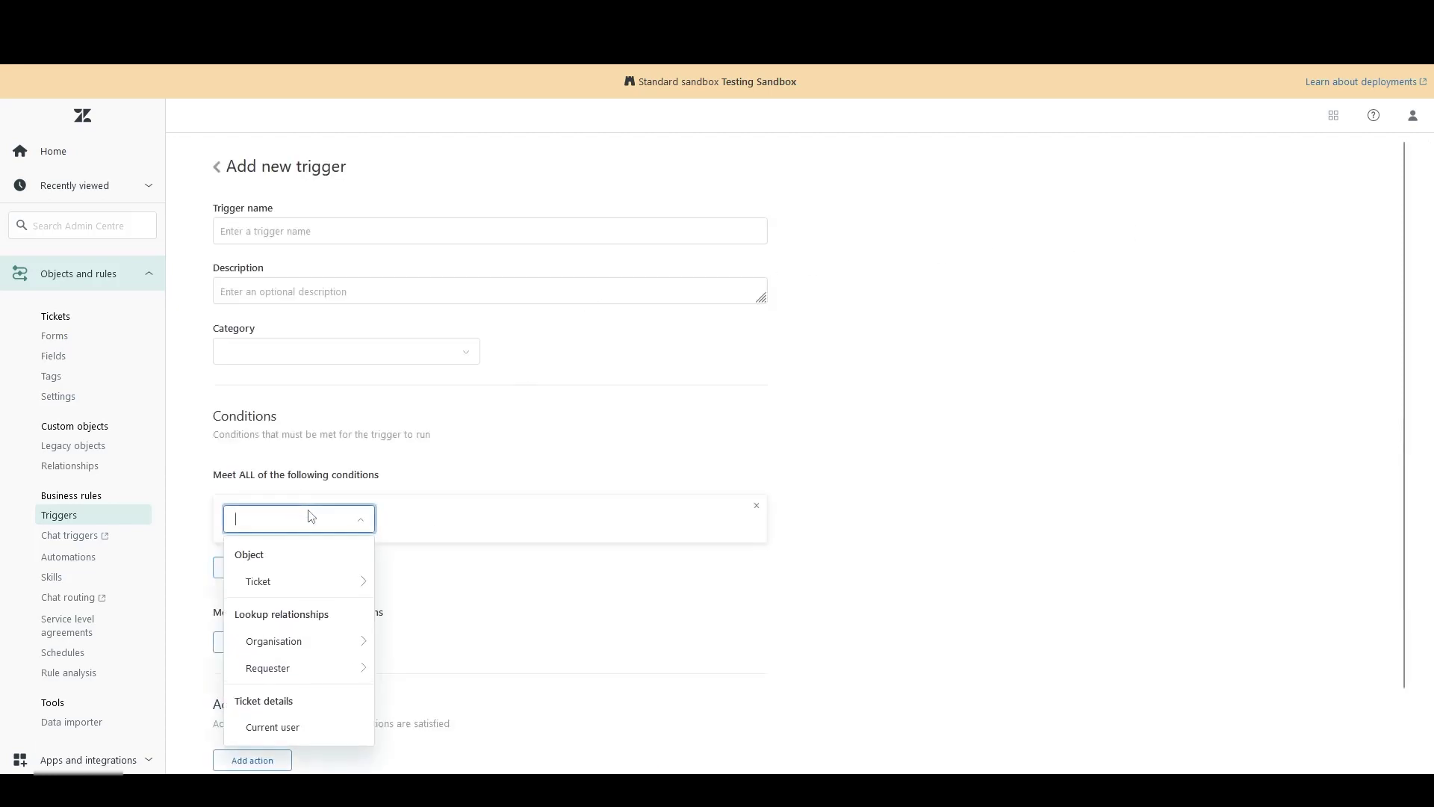
{"action": "left_click", "coordinate": [330, 580]}
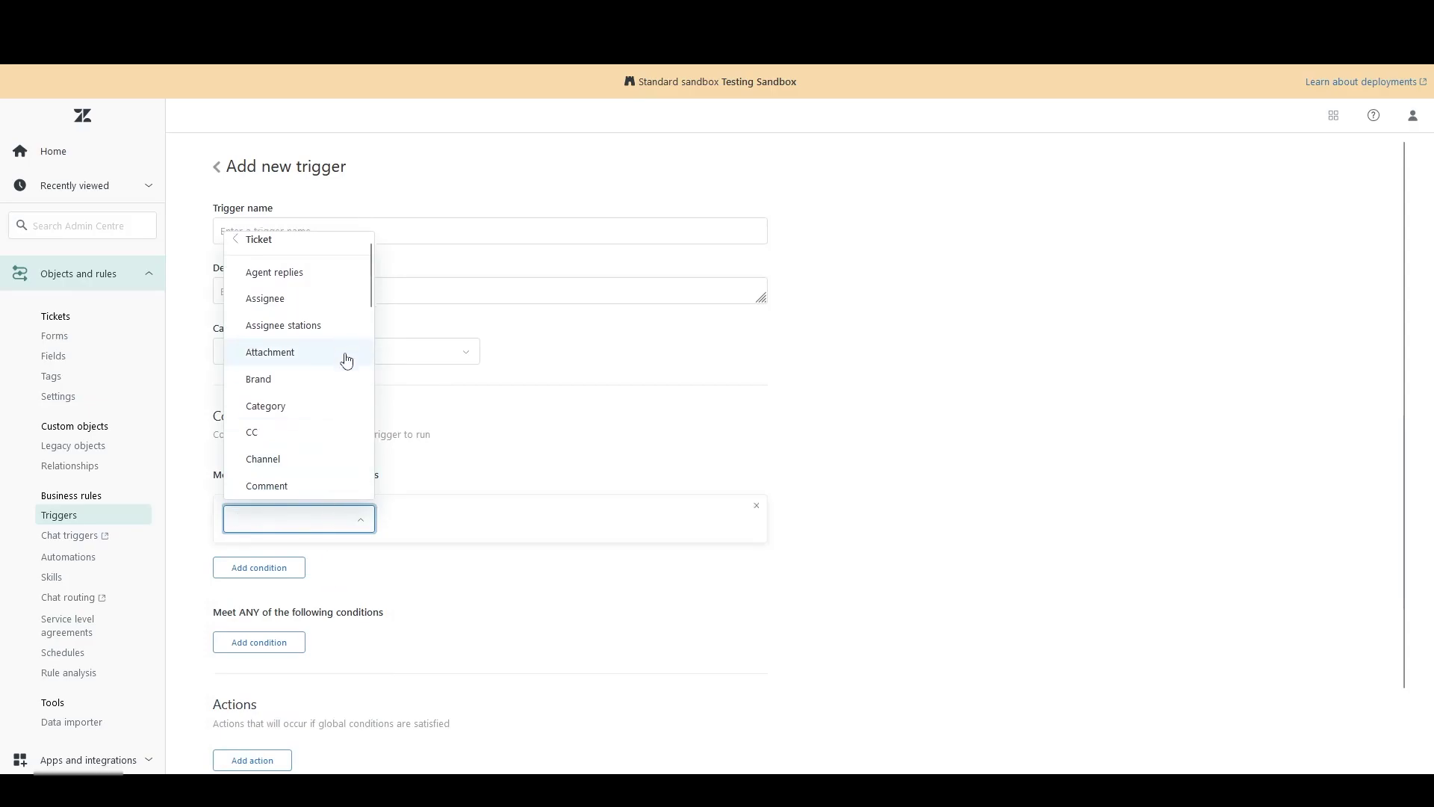
{"action": "scroll", "coordinate": [348, 361], "scroll_direction": "down", "scroll_amount": 6}
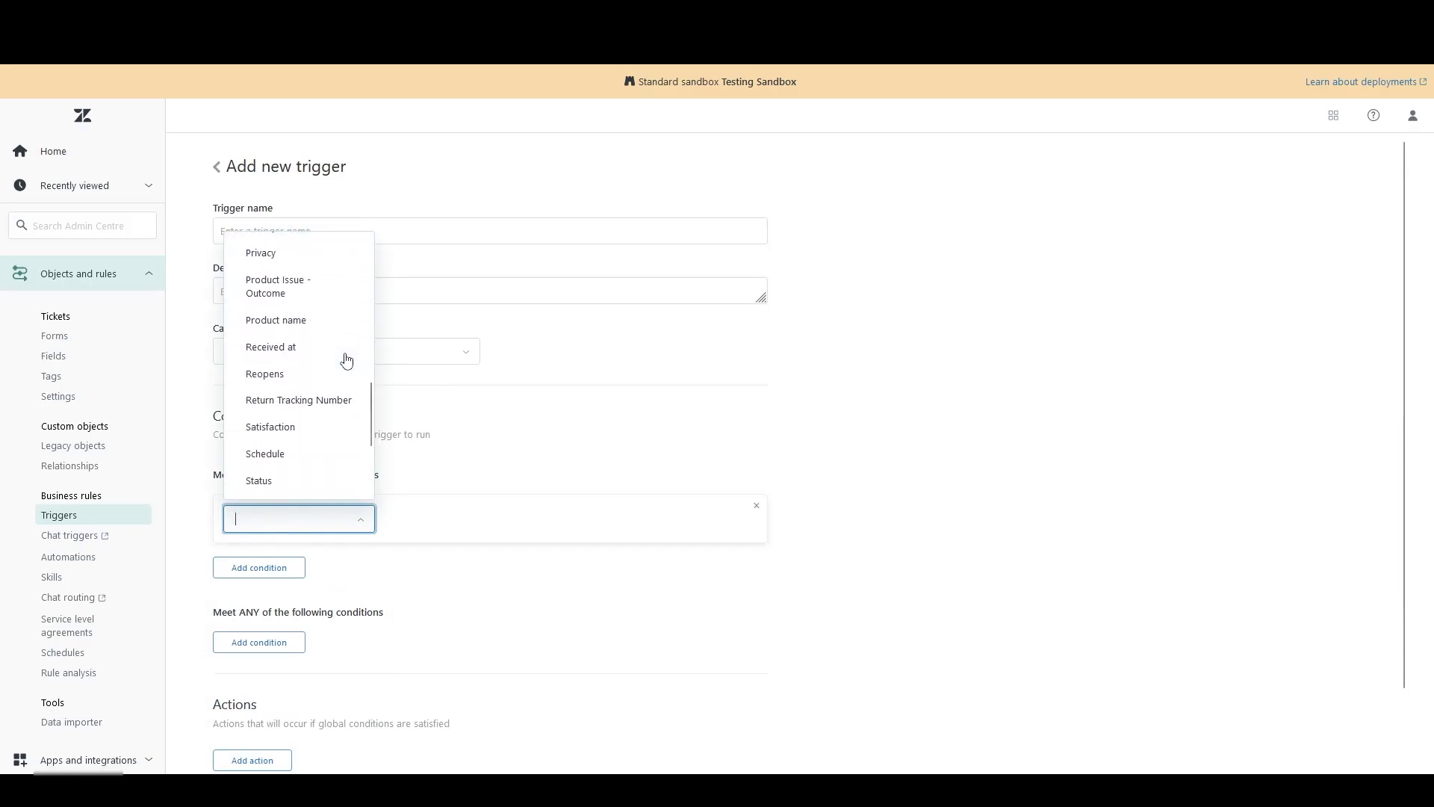
{"action": "scroll", "coordinate": [348, 361], "scroll_direction": "down", "scroll_amount": 2}
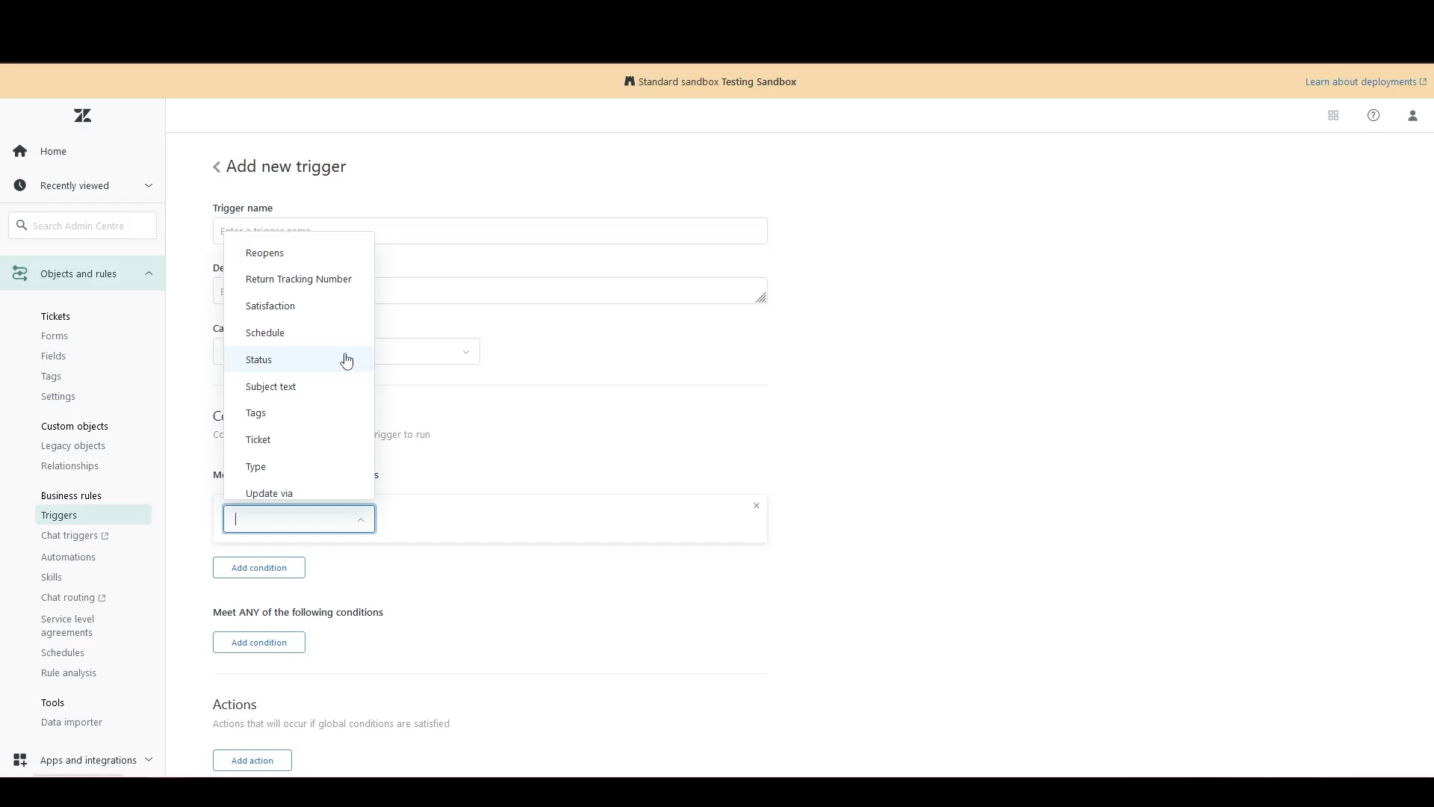
Step: Start a new automation with the condition Hours since update Is 1
{"action": "left_click", "coordinate": [81, 559]}
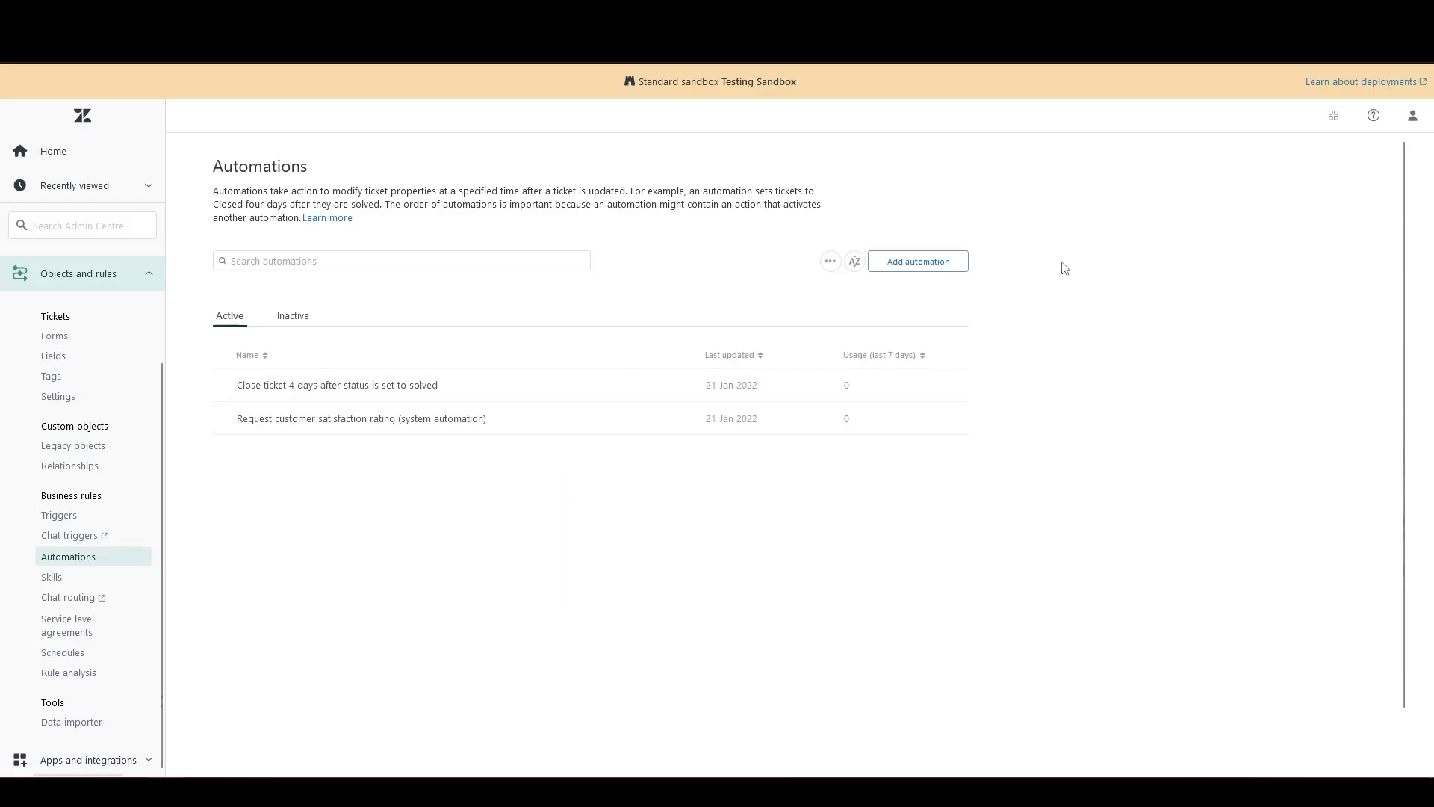
{"action": "left_click", "coordinate": [934, 266]}
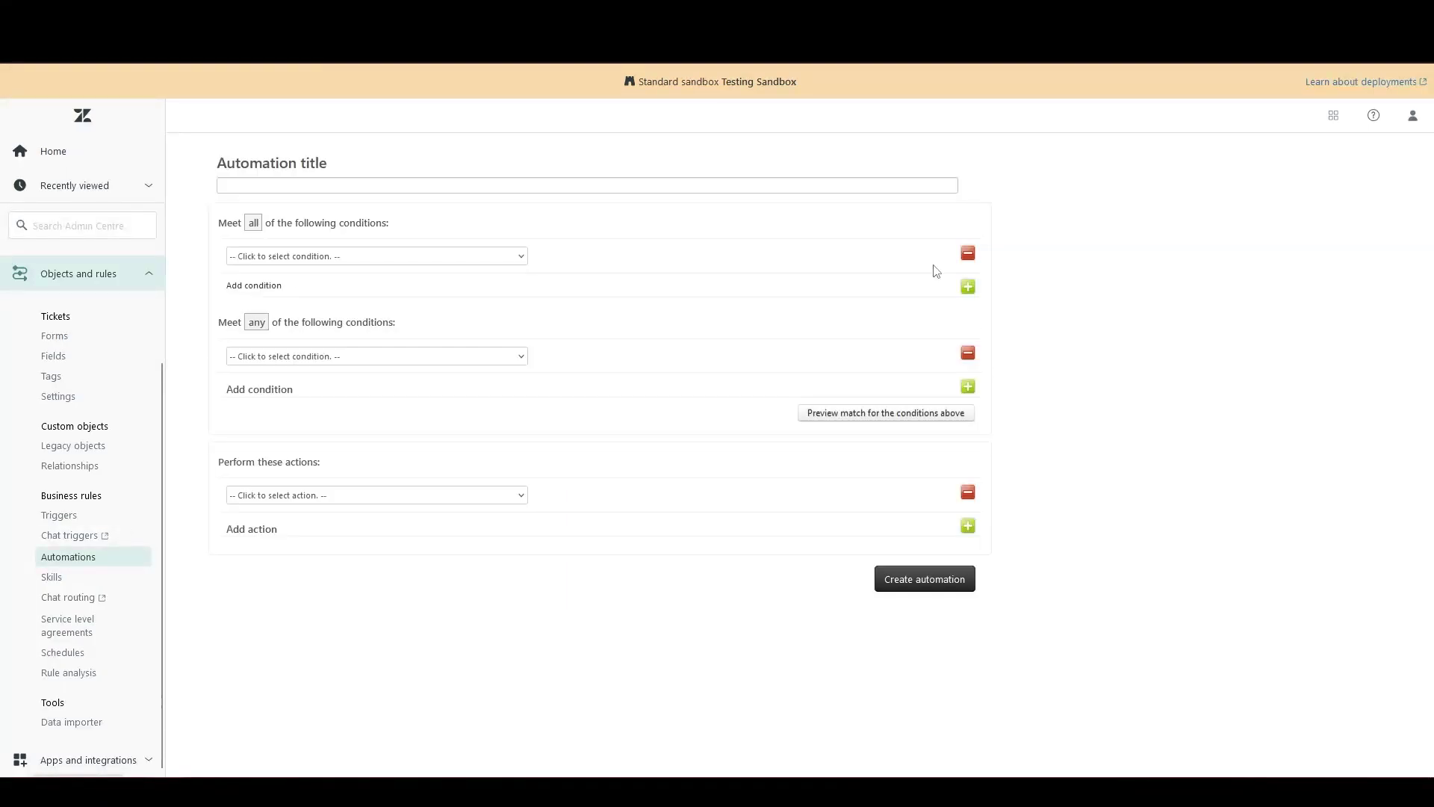
{"action": "left_click", "coordinate": [243, 255]}
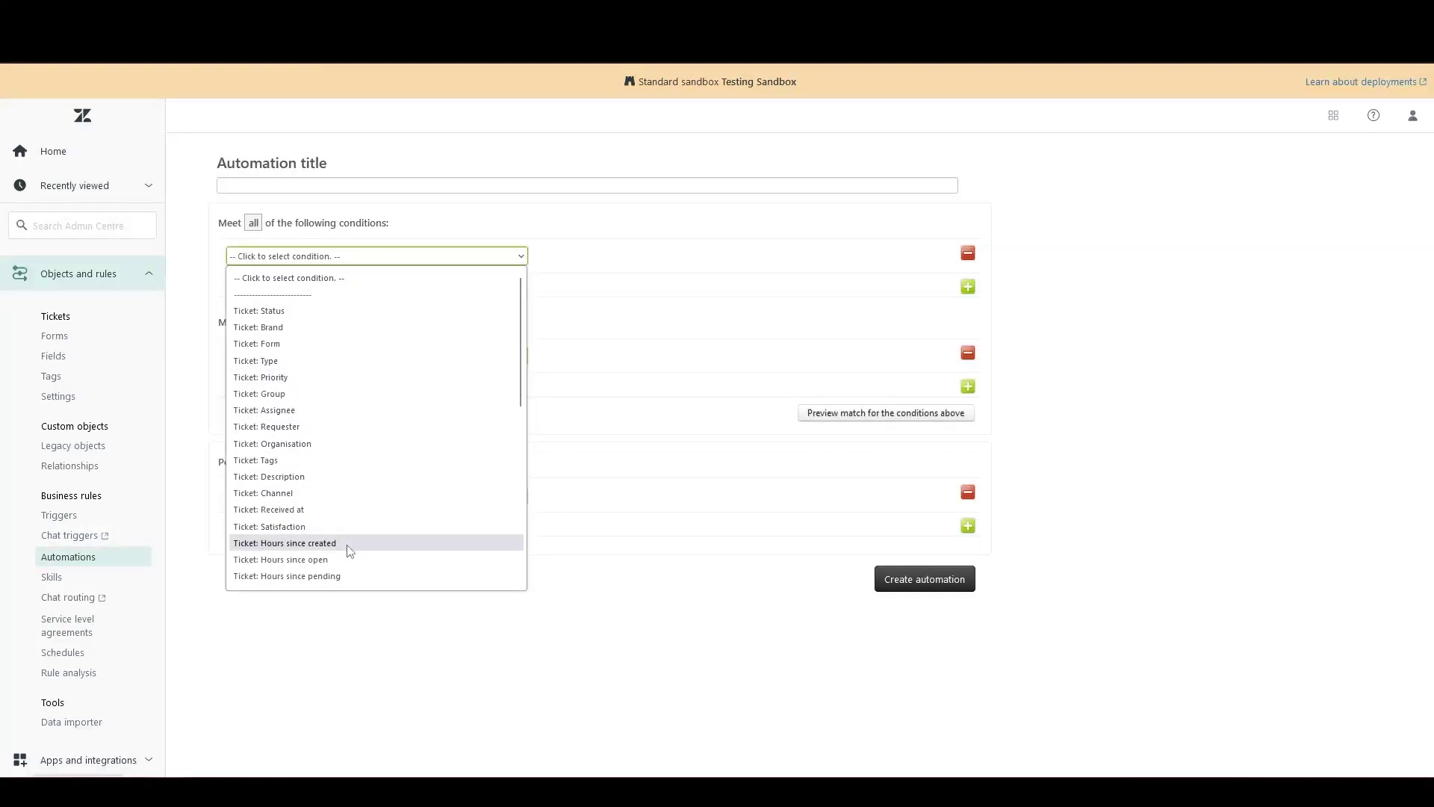
{"action": "scroll", "coordinate": [348, 566], "scroll_direction": "down", "scroll_amount": 1}
{"action": "scroll", "coordinate": [348, 566], "scroll_direction": "down", "scroll_amount": 2}
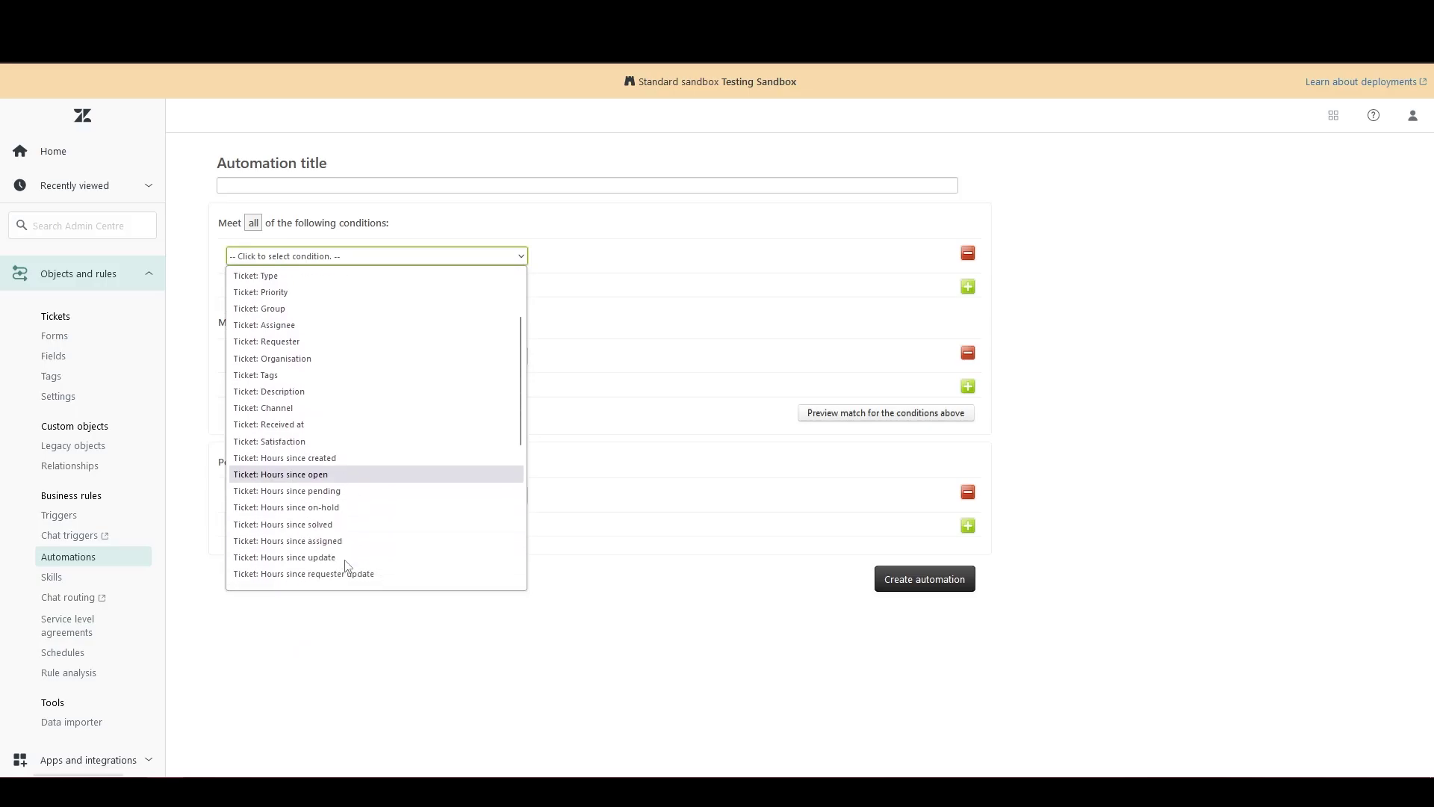
{"action": "left_click", "coordinate": [332, 562]}
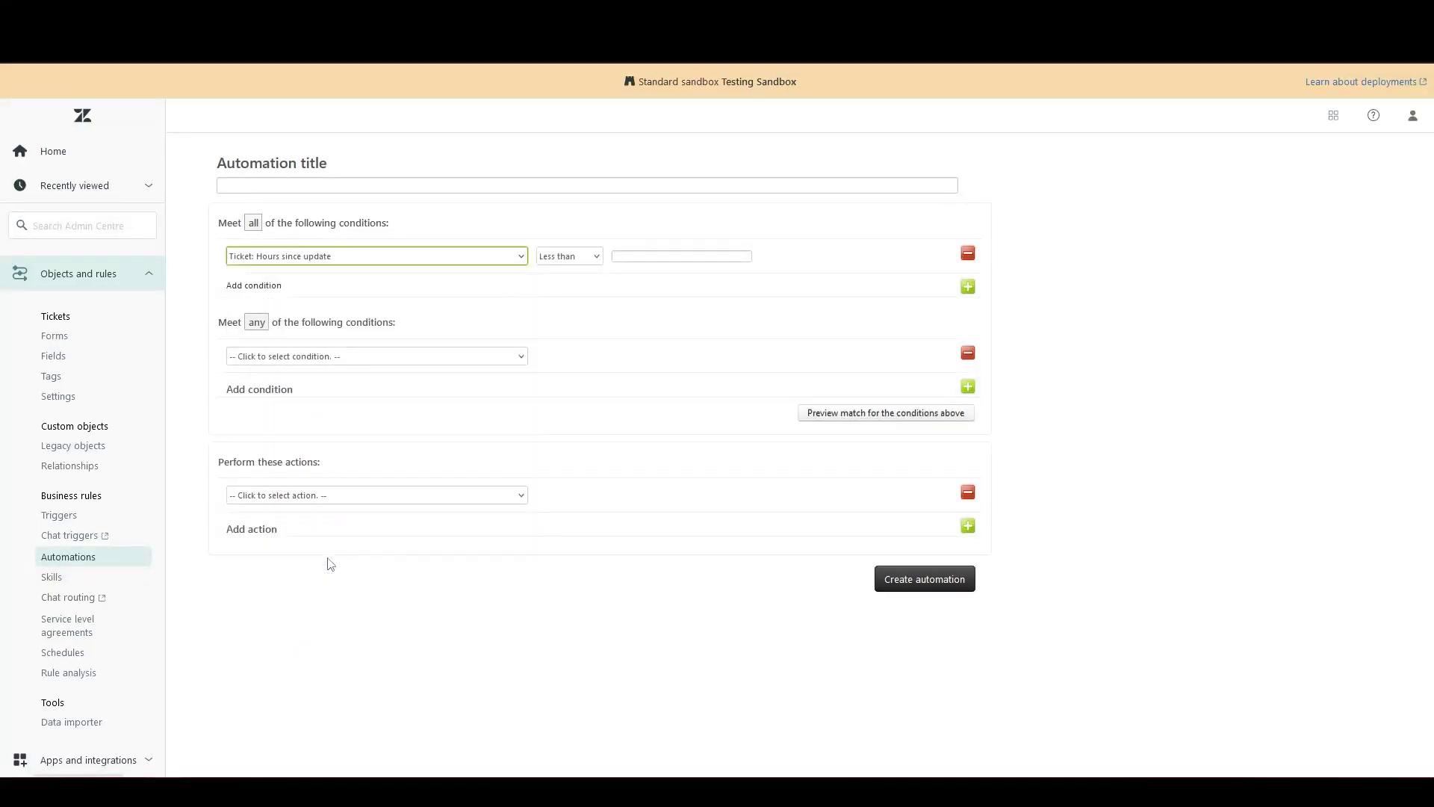
{"action": "left_click", "coordinate": [571, 256]}
{"action": "left_click", "coordinate": [579, 311]}
{"action": "left_click", "coordinate": [638, 256]}
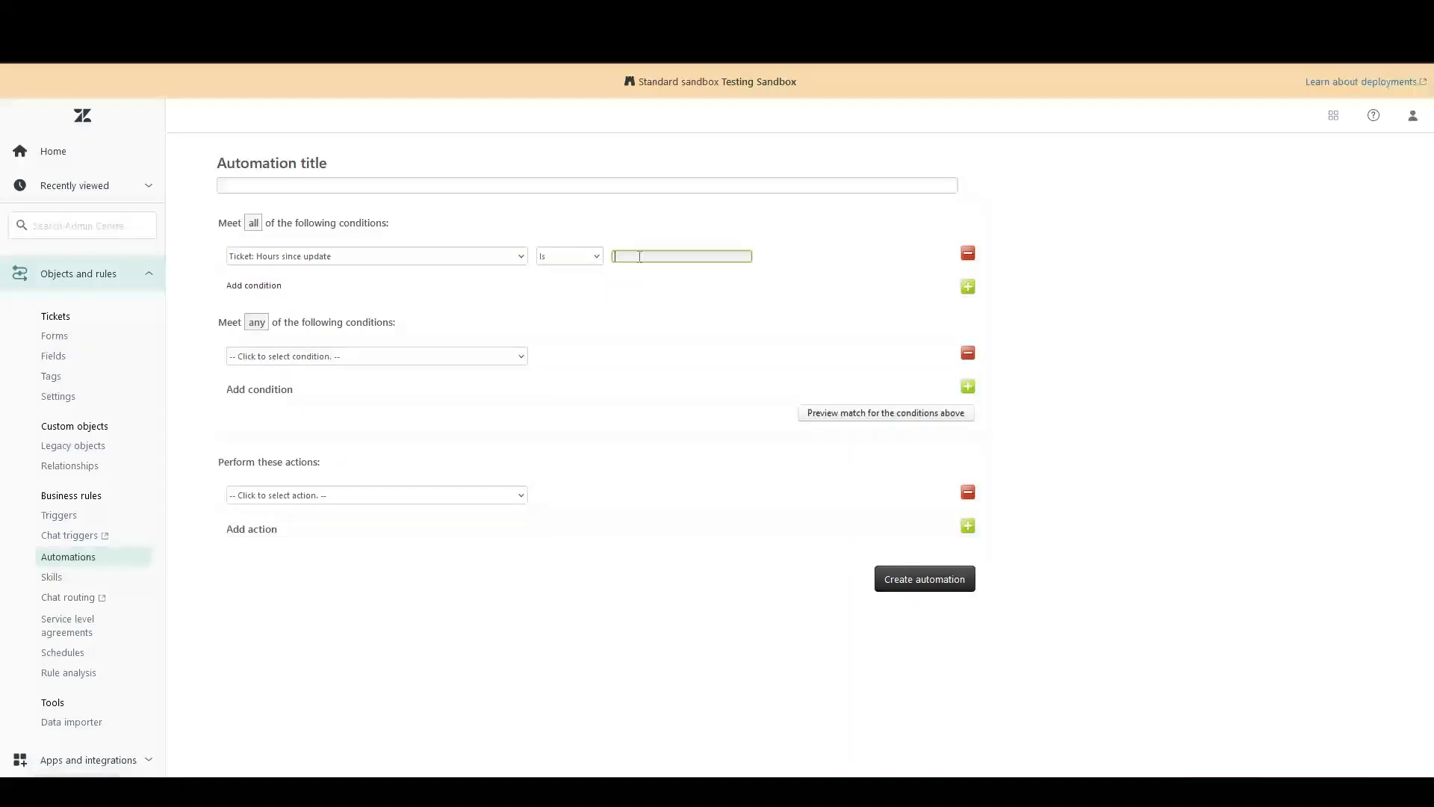
{"action": "type", "text": "1"}
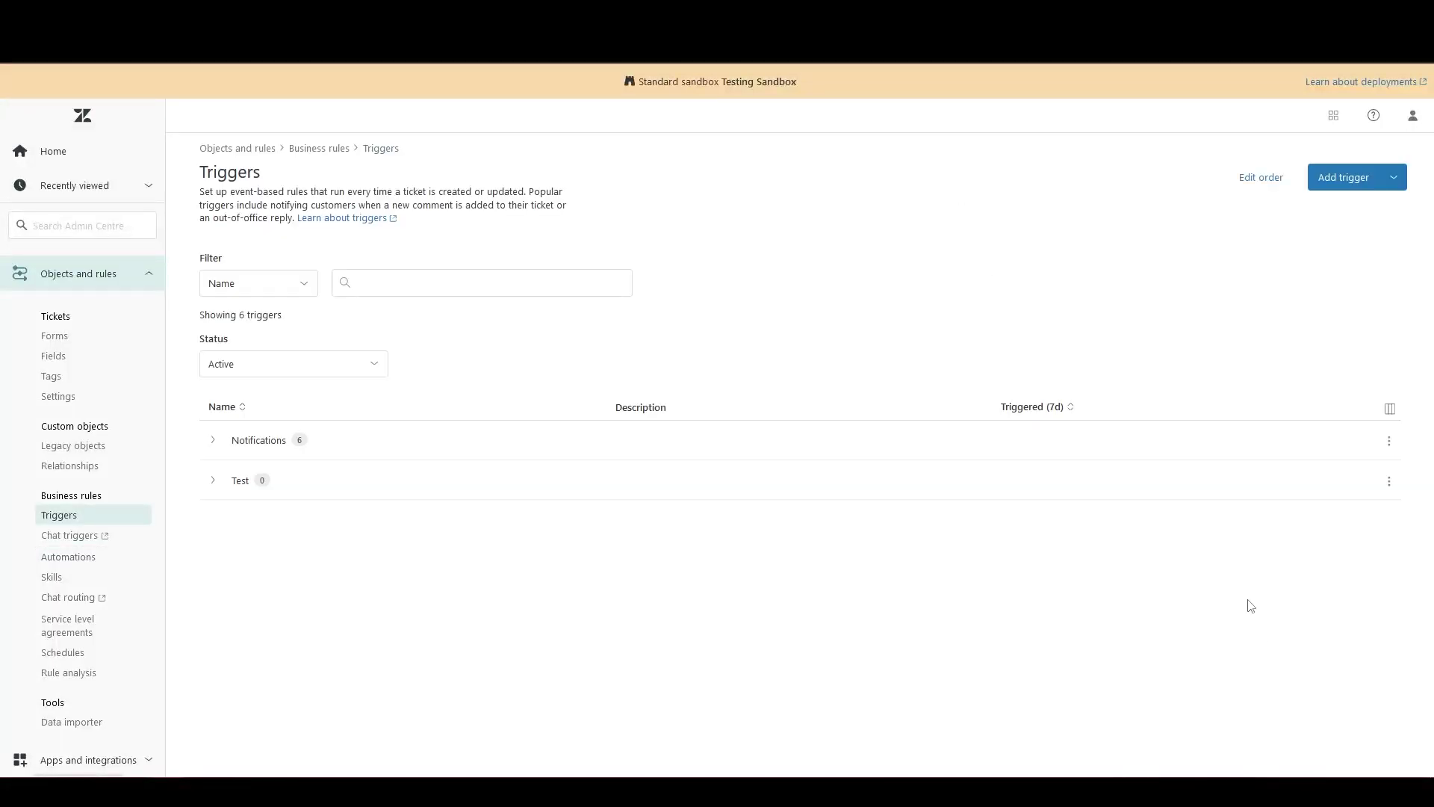
Step: Start a new trigger titled to update the agent when a priority ticket is created
{"action": "left_click", "coordinate": [1339, 172]}
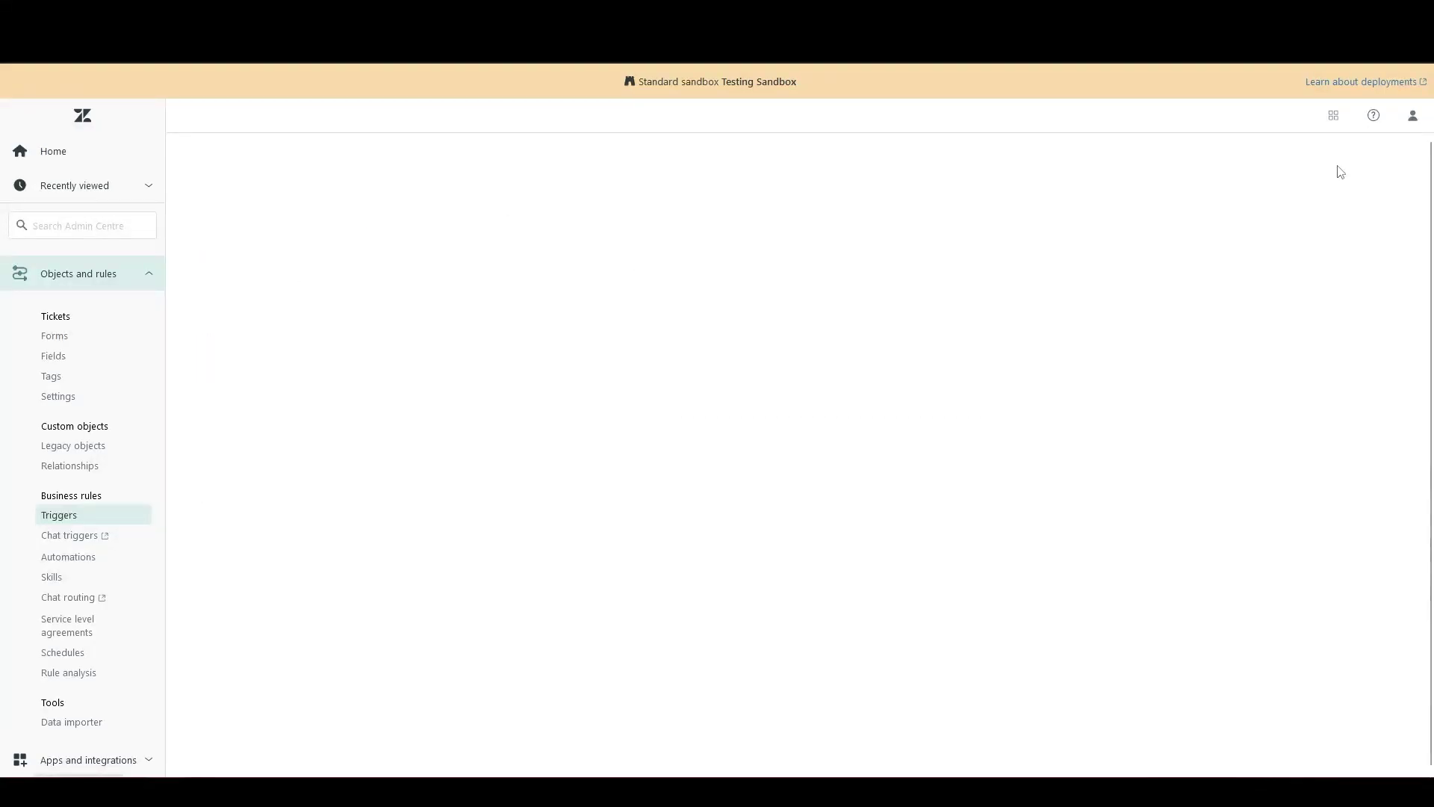
{"action": "left_click", "coordinate": [664, 226]}
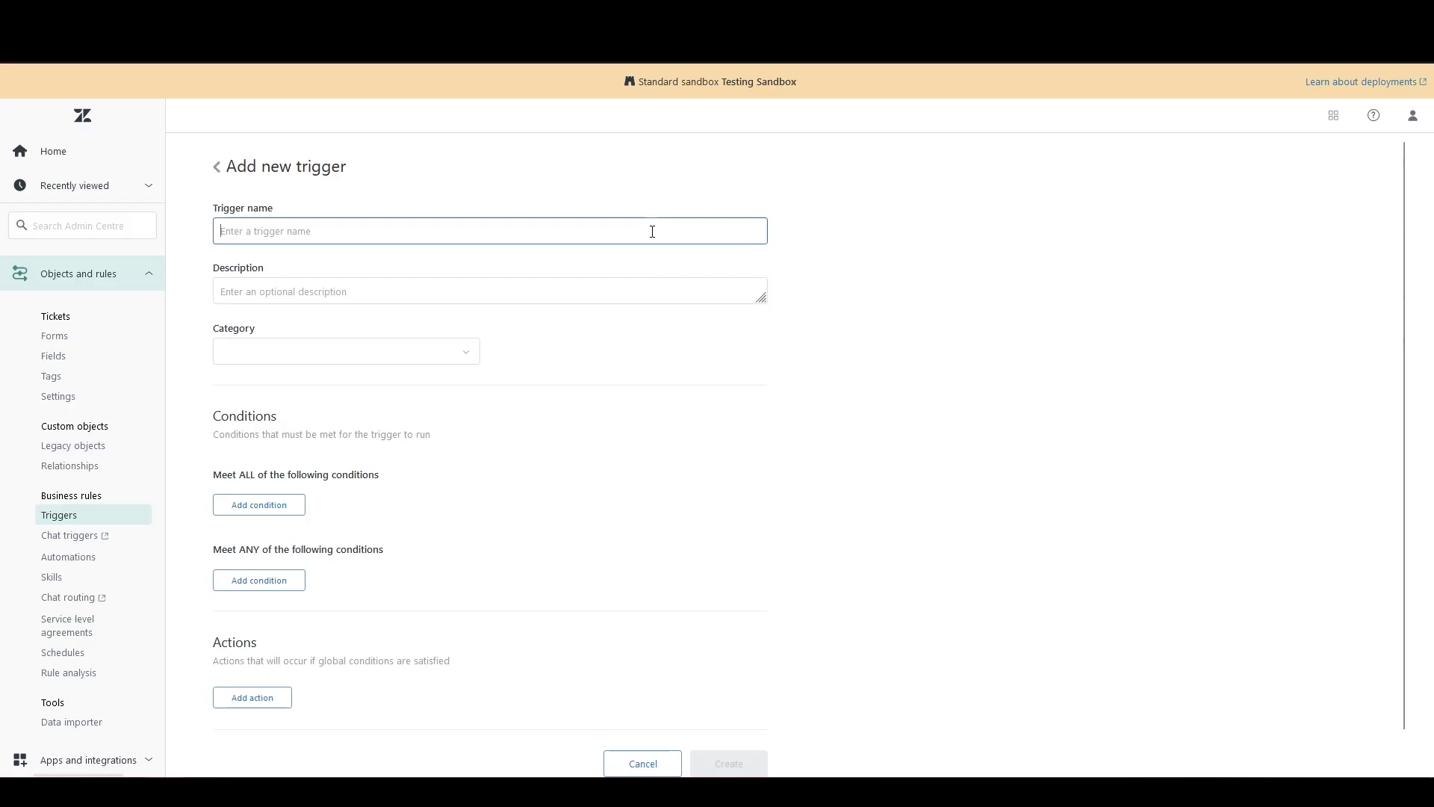
{"action": "type", "text": "Update J"}
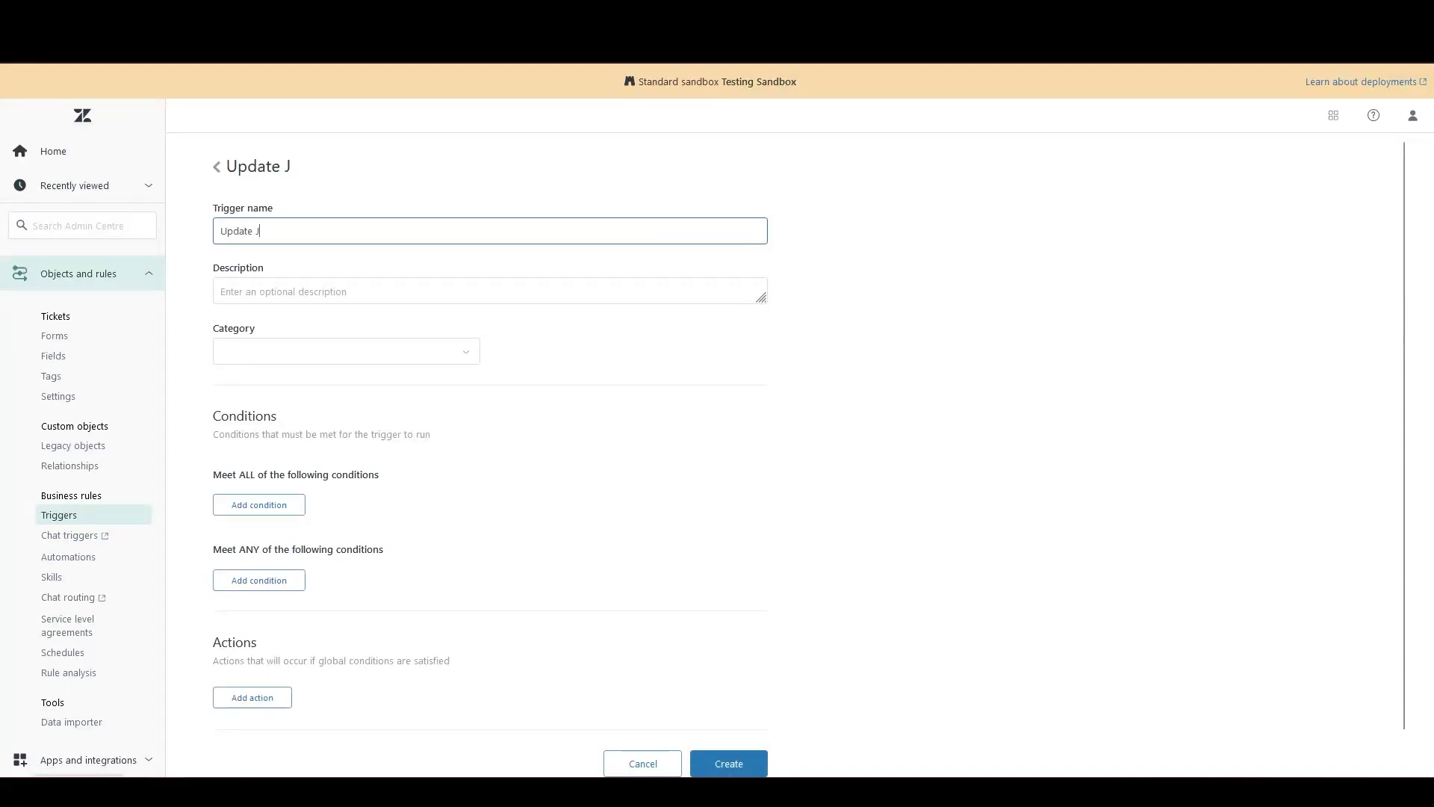
{"action": "type", "text": "ude if Prior"}
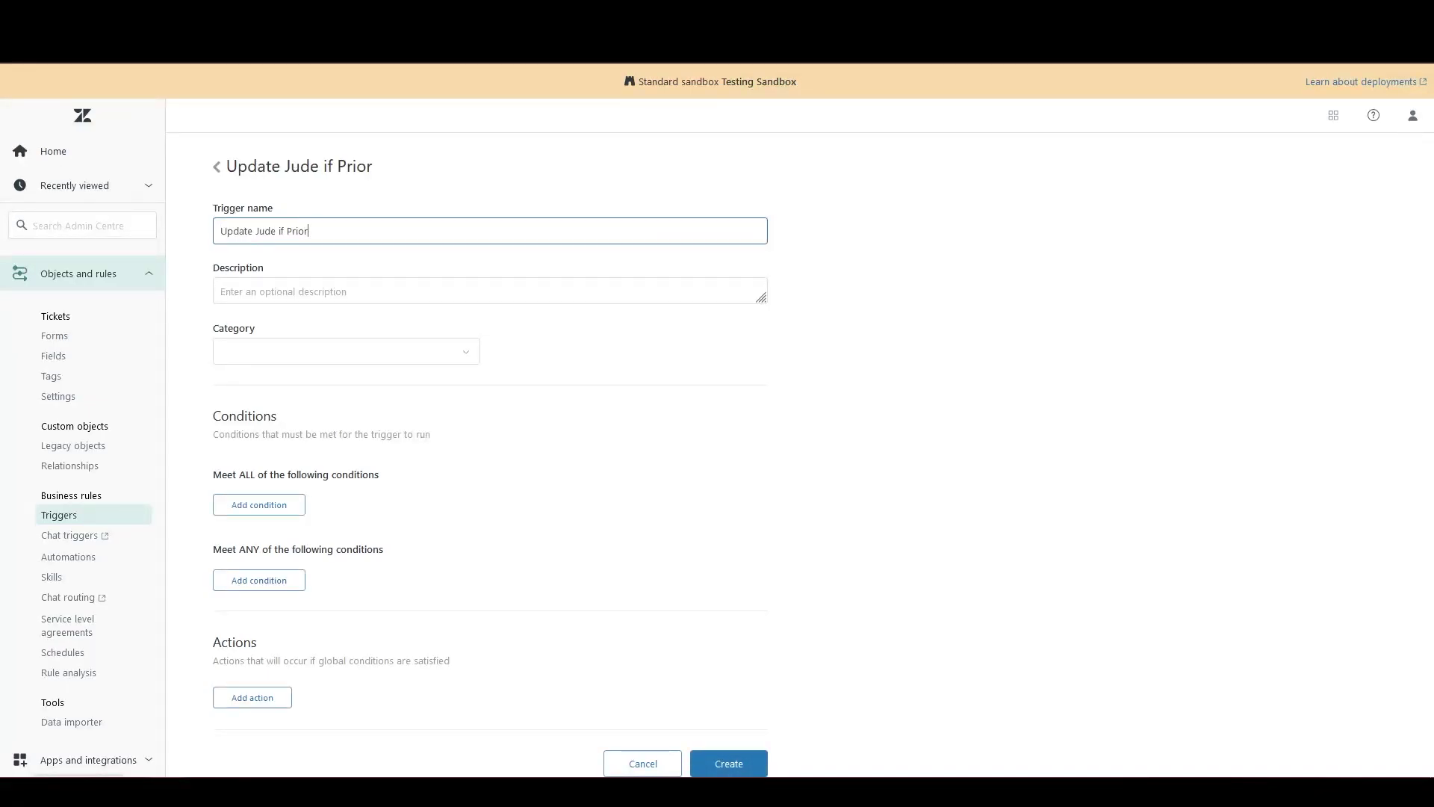
{"action": "type", "text": "ity Ticket Created"}
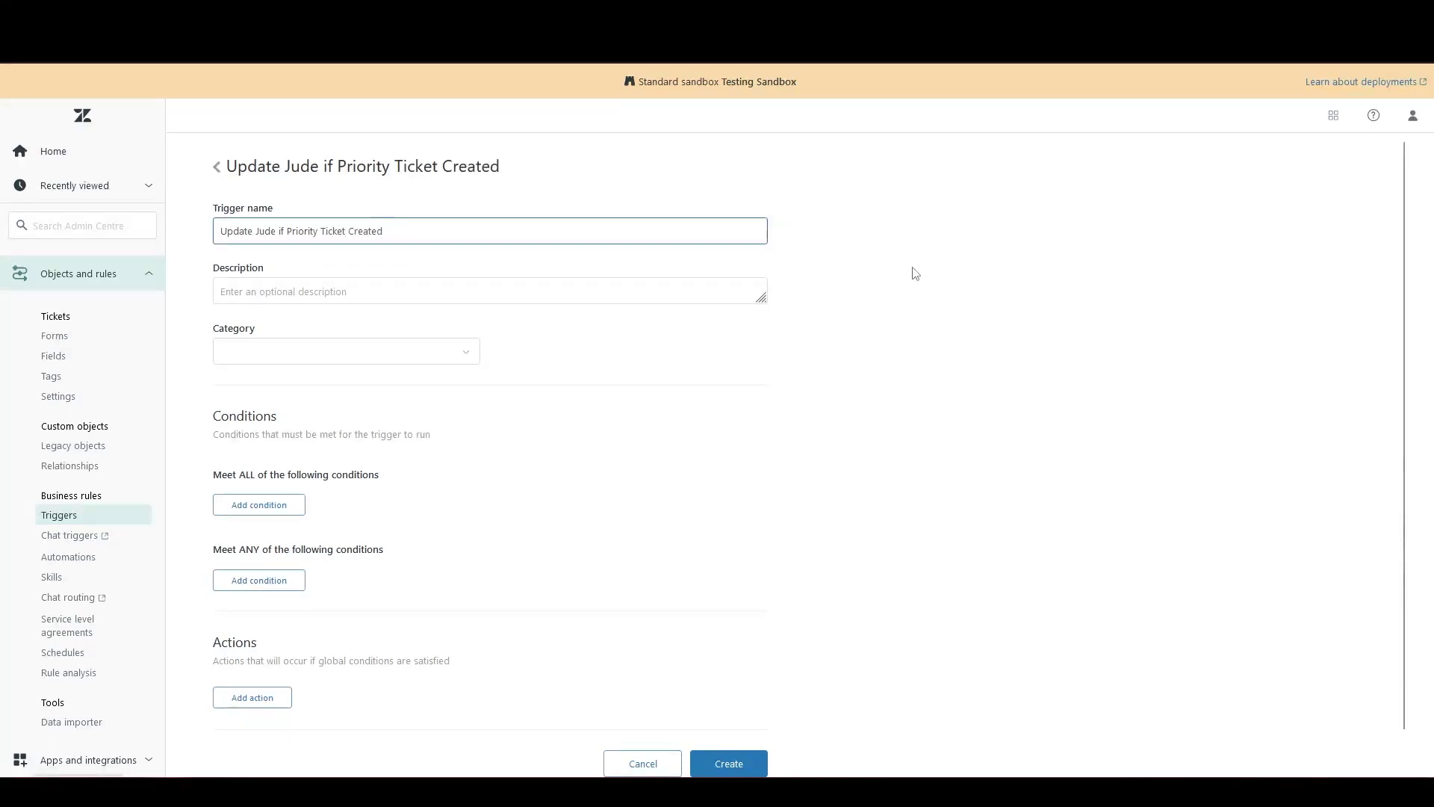
{"action": "scroll", "coordinate": [896, 284], "scroll_direction": "down", "scroll_amount": 1}
Step: Add the Meet ALL condition Ticket Is Created
{"action": "left_click", "coordinate": [254, 462]}
{"action": "left_click", "coordinate": [259, 476]}
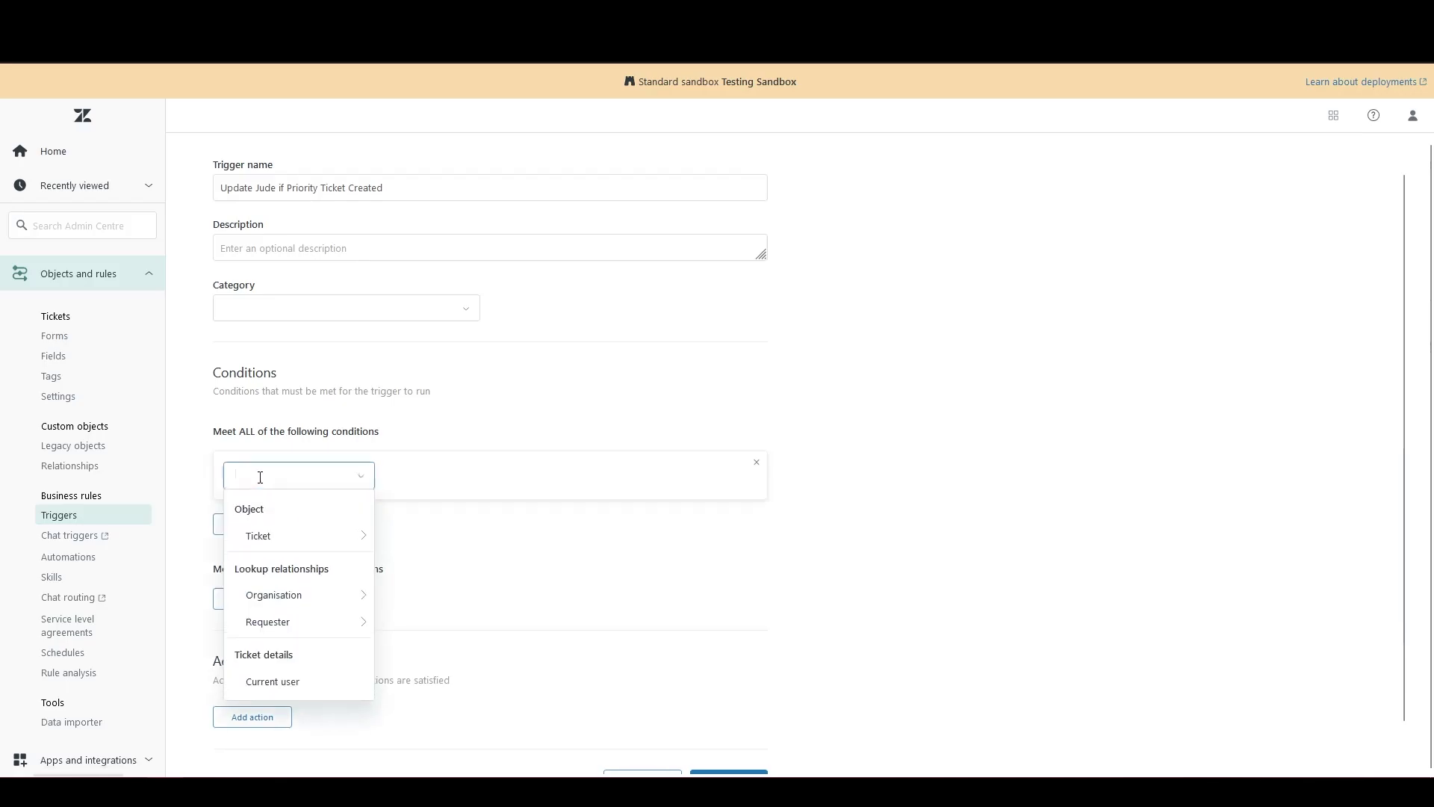
{"action": "left_click", "coordinate": [281, 537]}
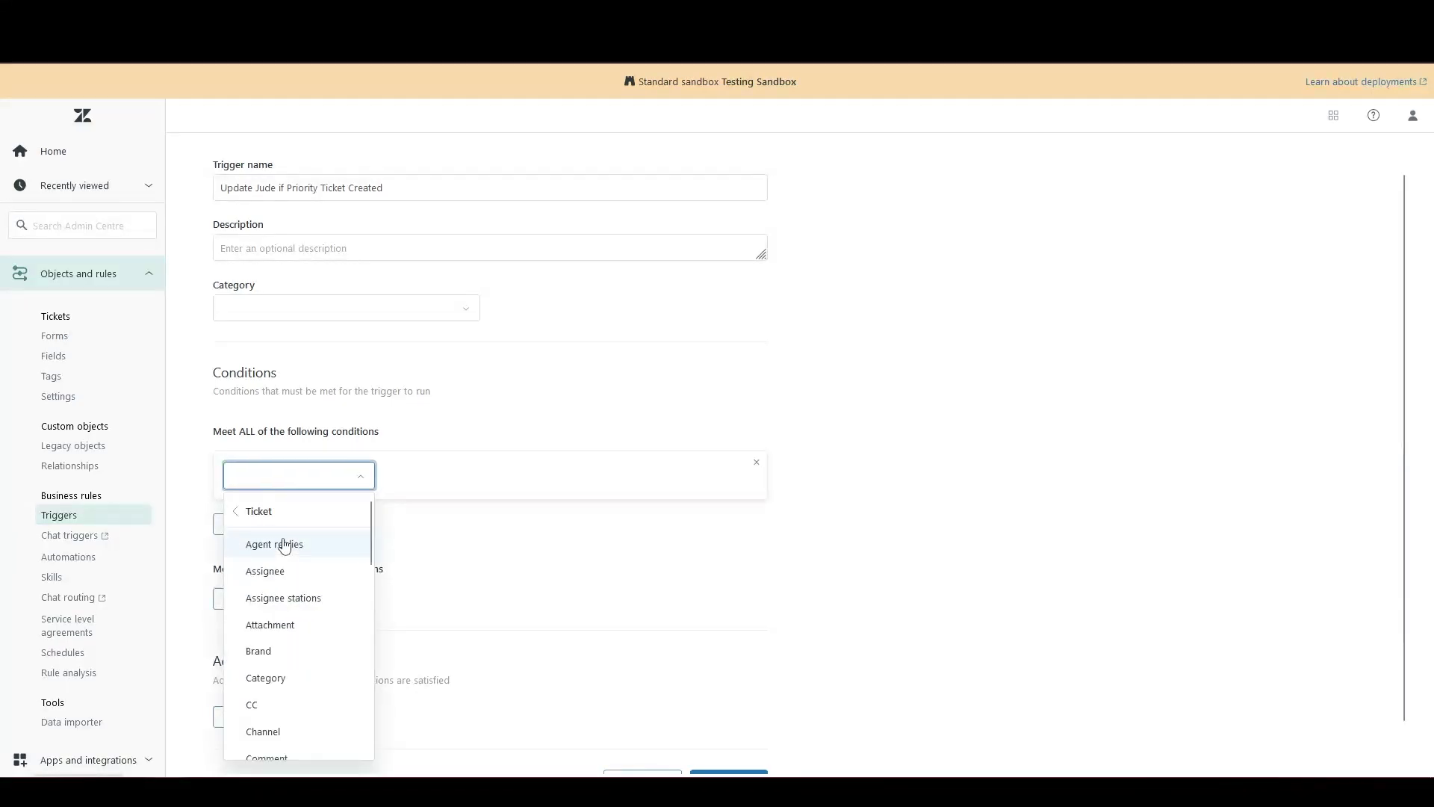
{"action": "scroll", "coordinate": [329, 595], "scroll_direction": "down", "scroll_amount": 3}
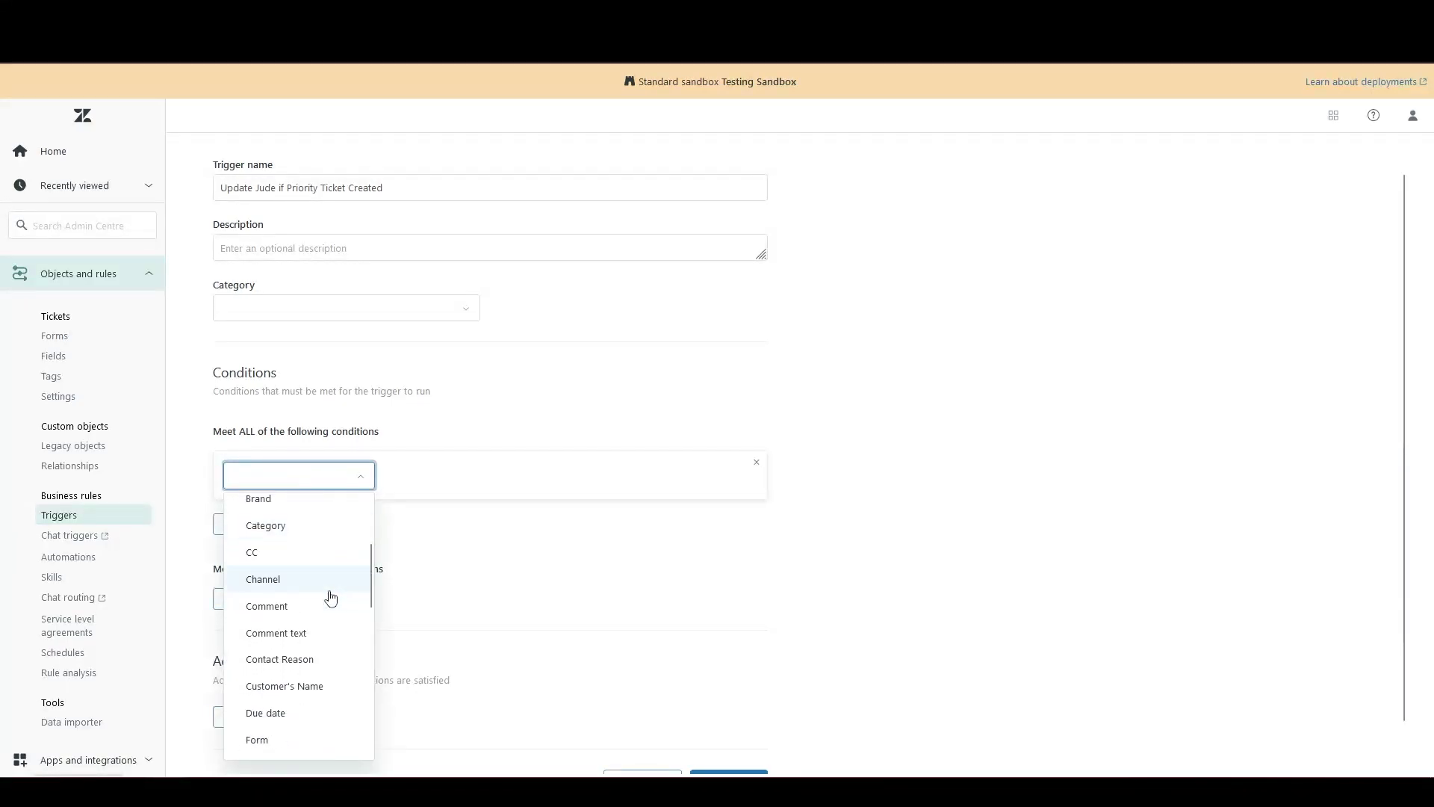
{"action": "scroll", "coordinate": [331, 597], "scroll_direction": "down", "scroll_amount": 5}
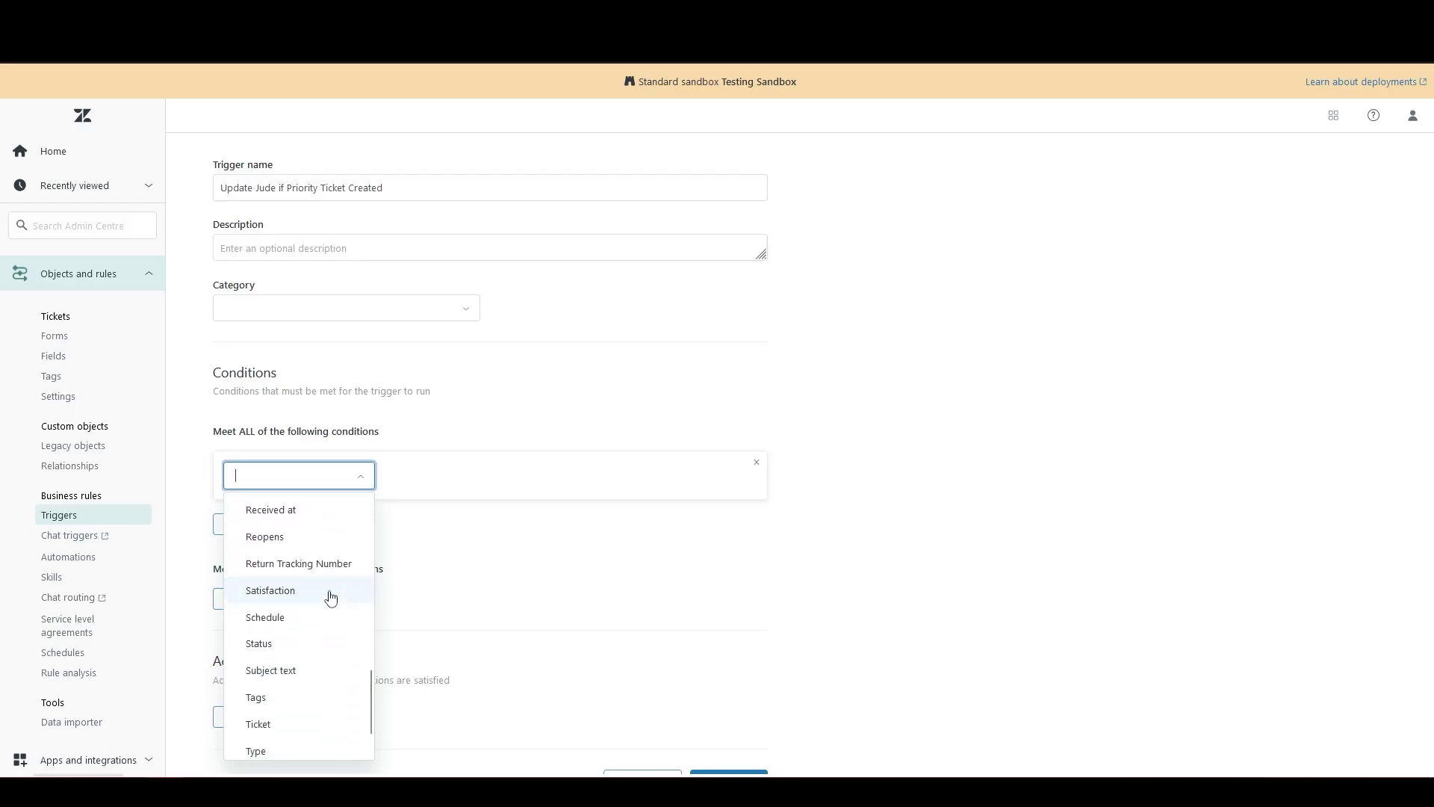
{"action": "left_click", "coordinate": [301, 721]}
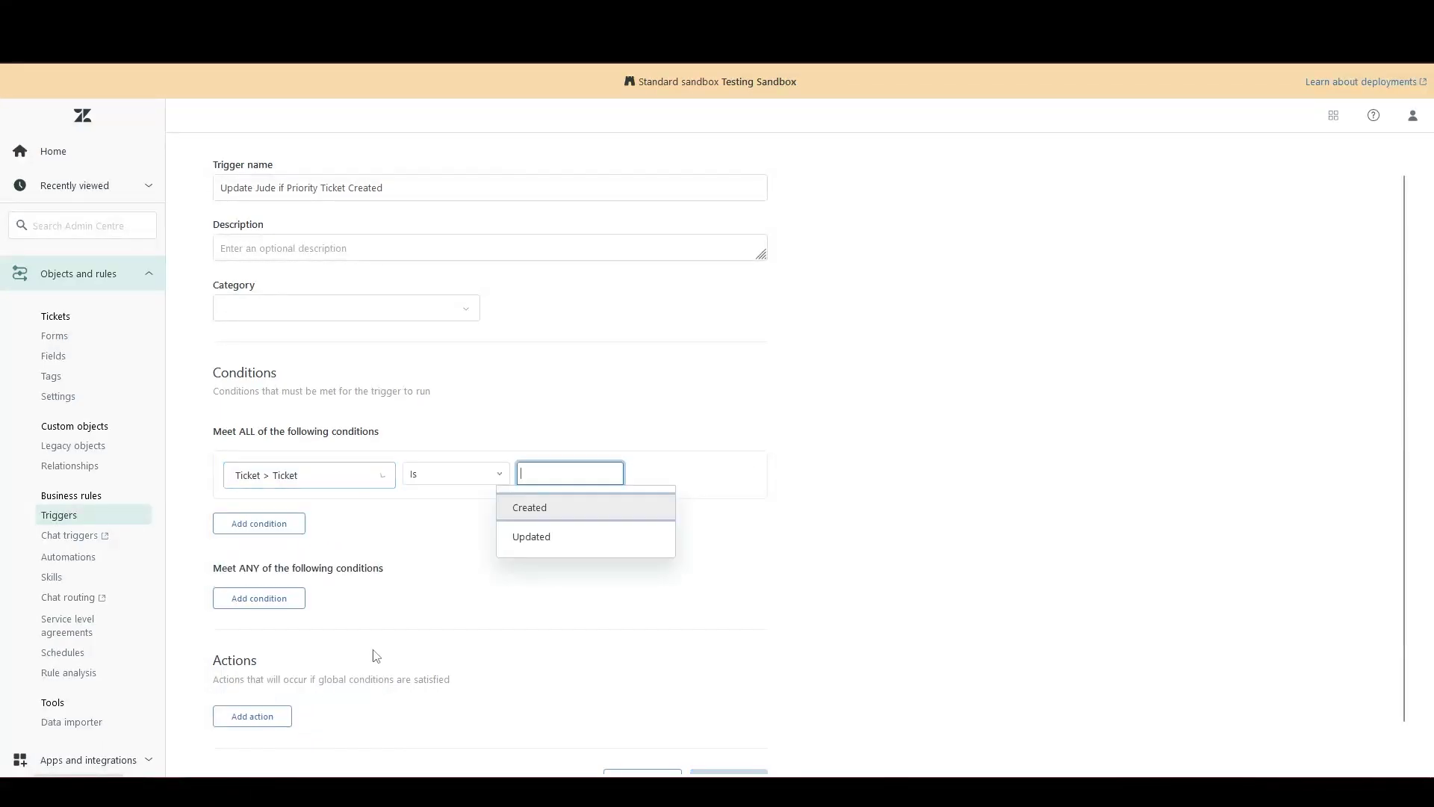
{"action": "left_click", "coordinate": [552, 515]}
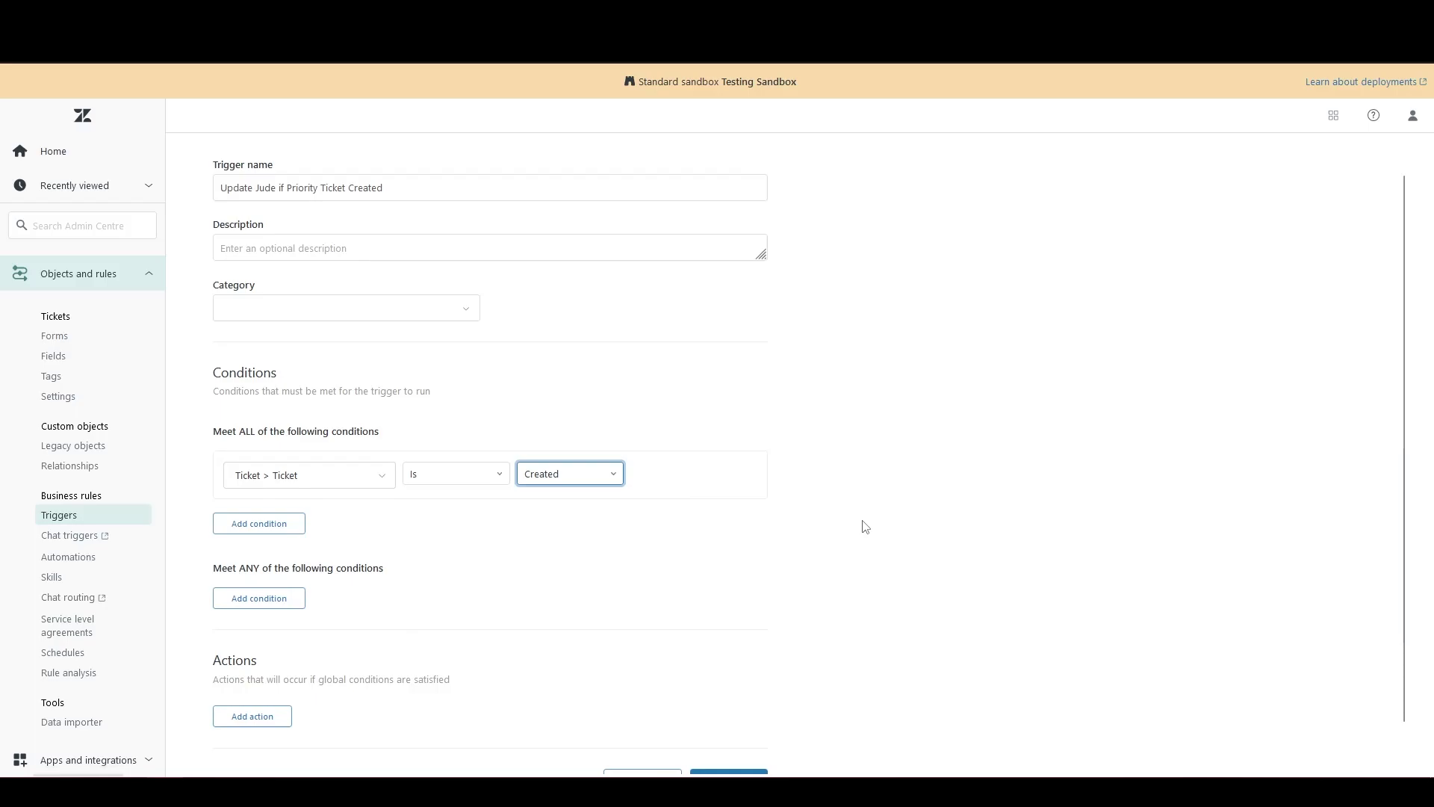
{"action": "scroll", "coordinate": [861, 527], "scroll_direction": "down", "scroll_amount": 1}
Step: Add the condition Requester Role Is (end-user)
{"action": "left_click", "coordinate": [282, 482]}
{"action": "left_click", "coordinate": [282, 486]}
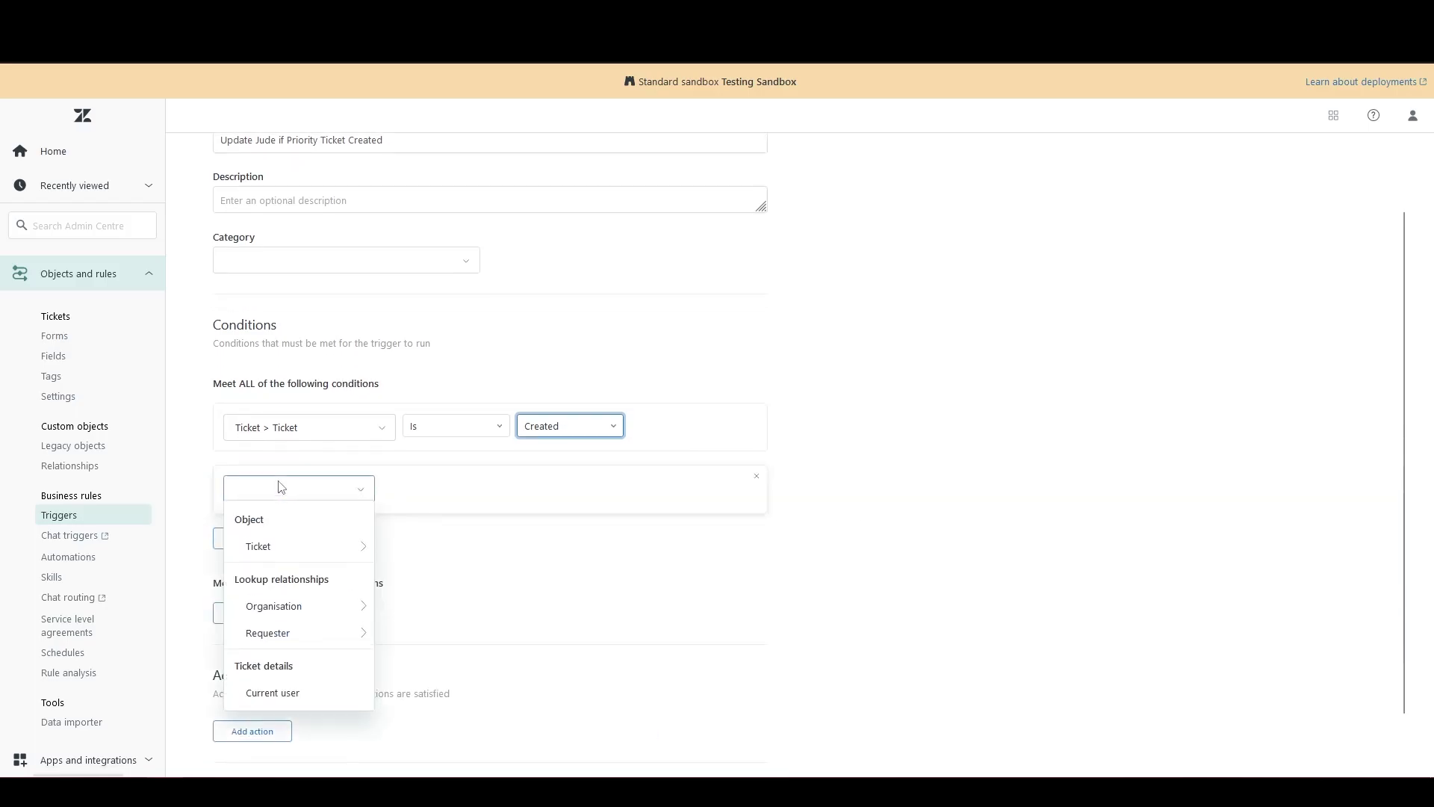
{"action": "left_click", "coordinate": [333, 575]}
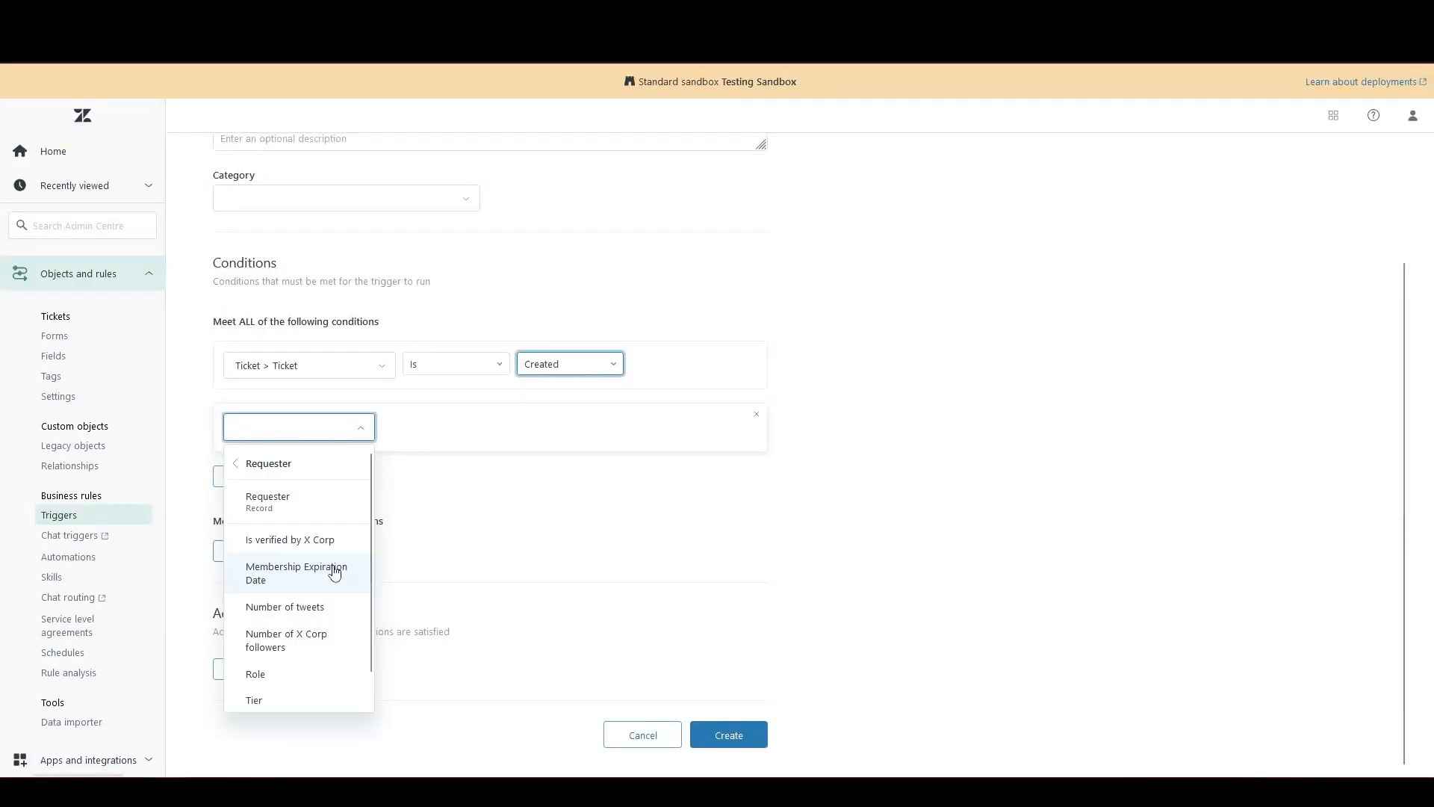
{"action": "left_click", "coordinate": [322, 672]}
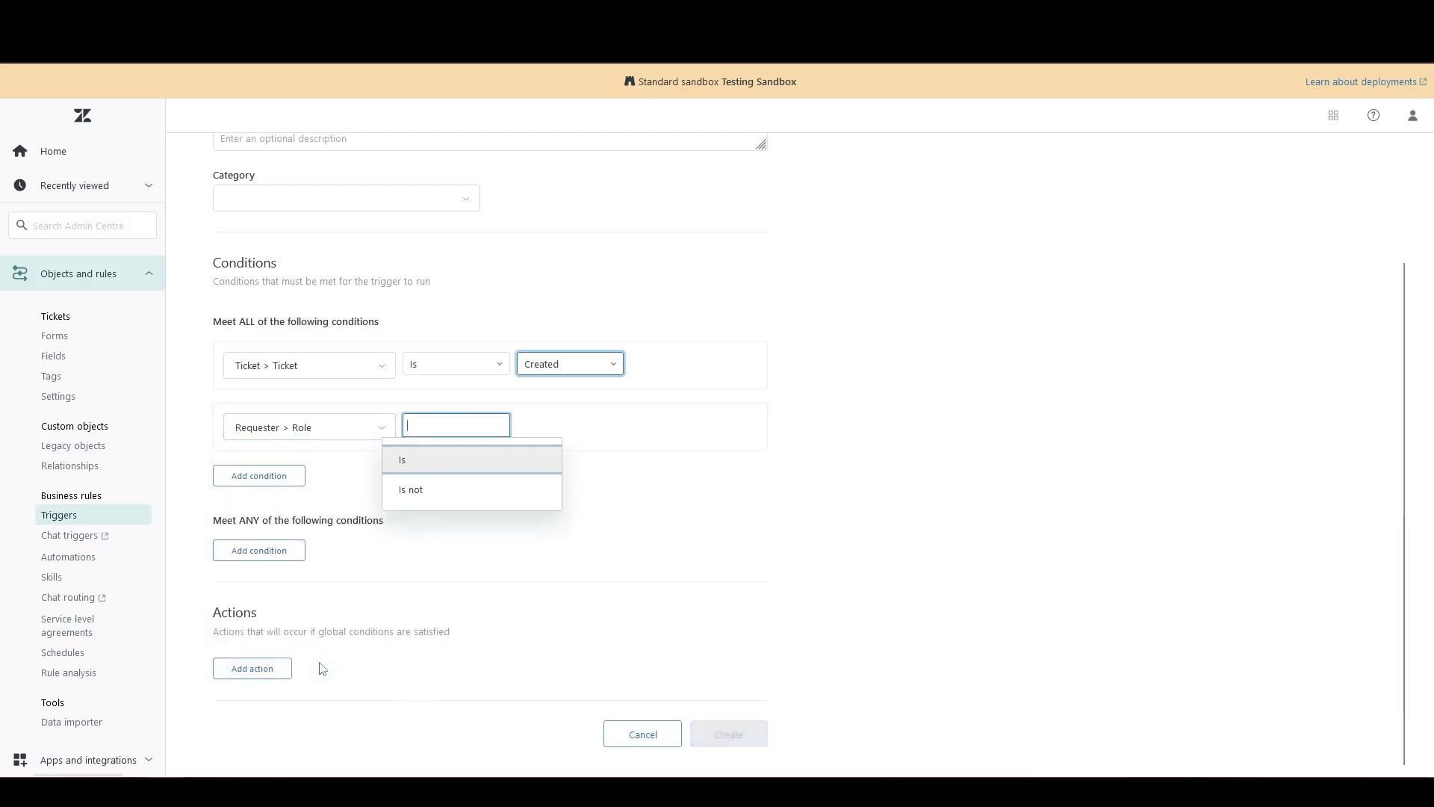
{"action": "left_click", "coordinate": [441, 461]}
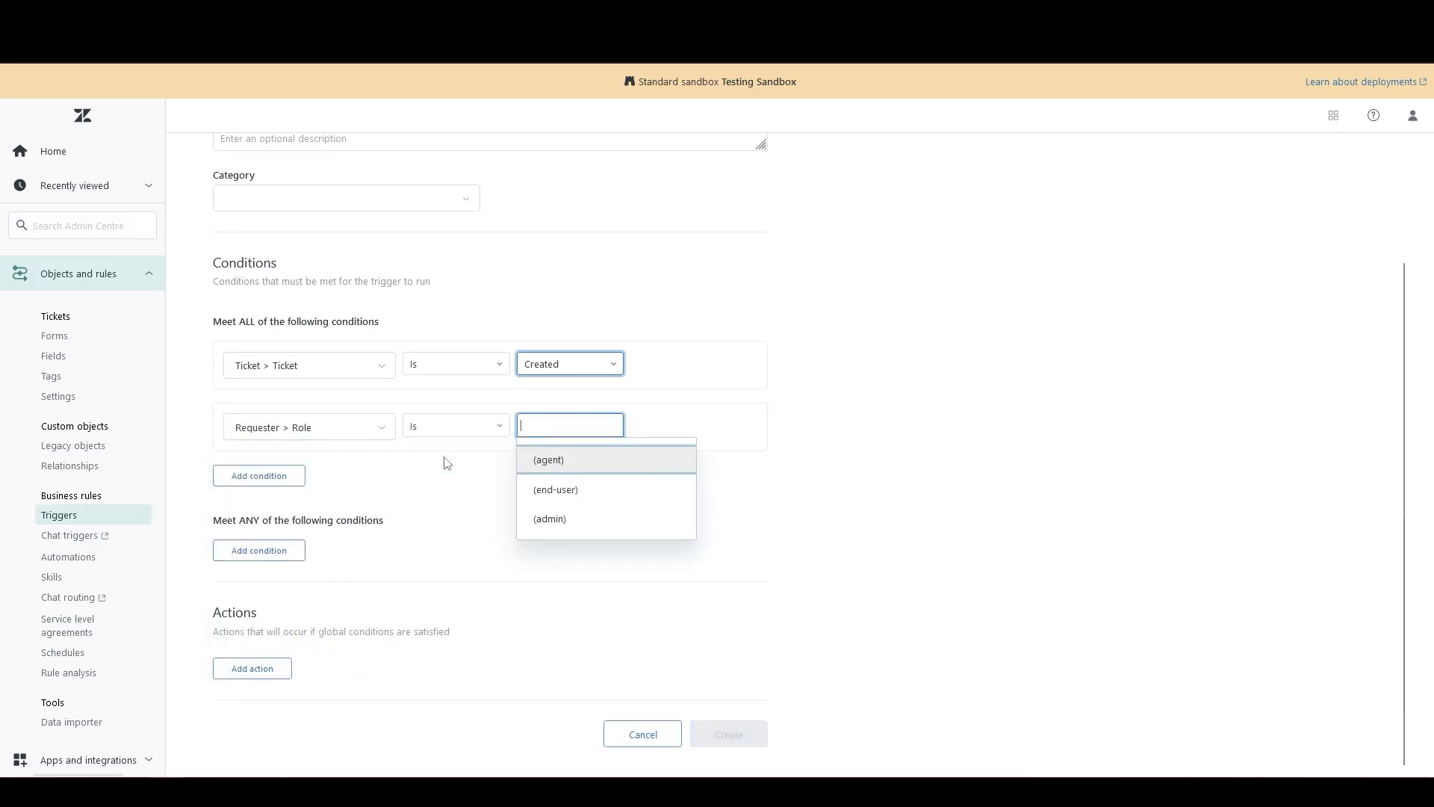
{"action": "left_click", "coordinate": [553, 490]}
Step: Add the condition Ticket Priority Is Urgent
{"action": "left_click", "coordinate": [272, 482]}
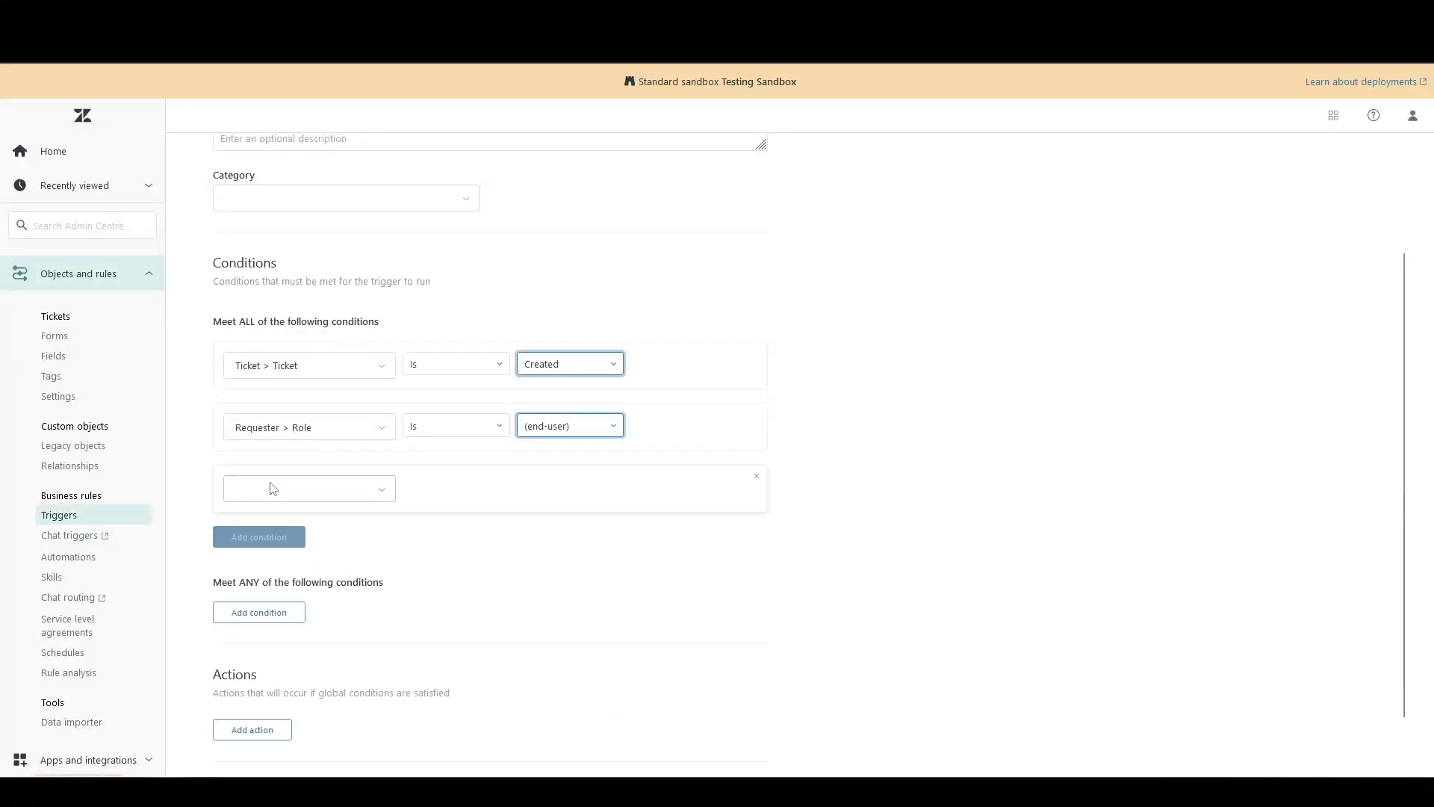
{"action": "left_click", "coordinate": [291, 488]}
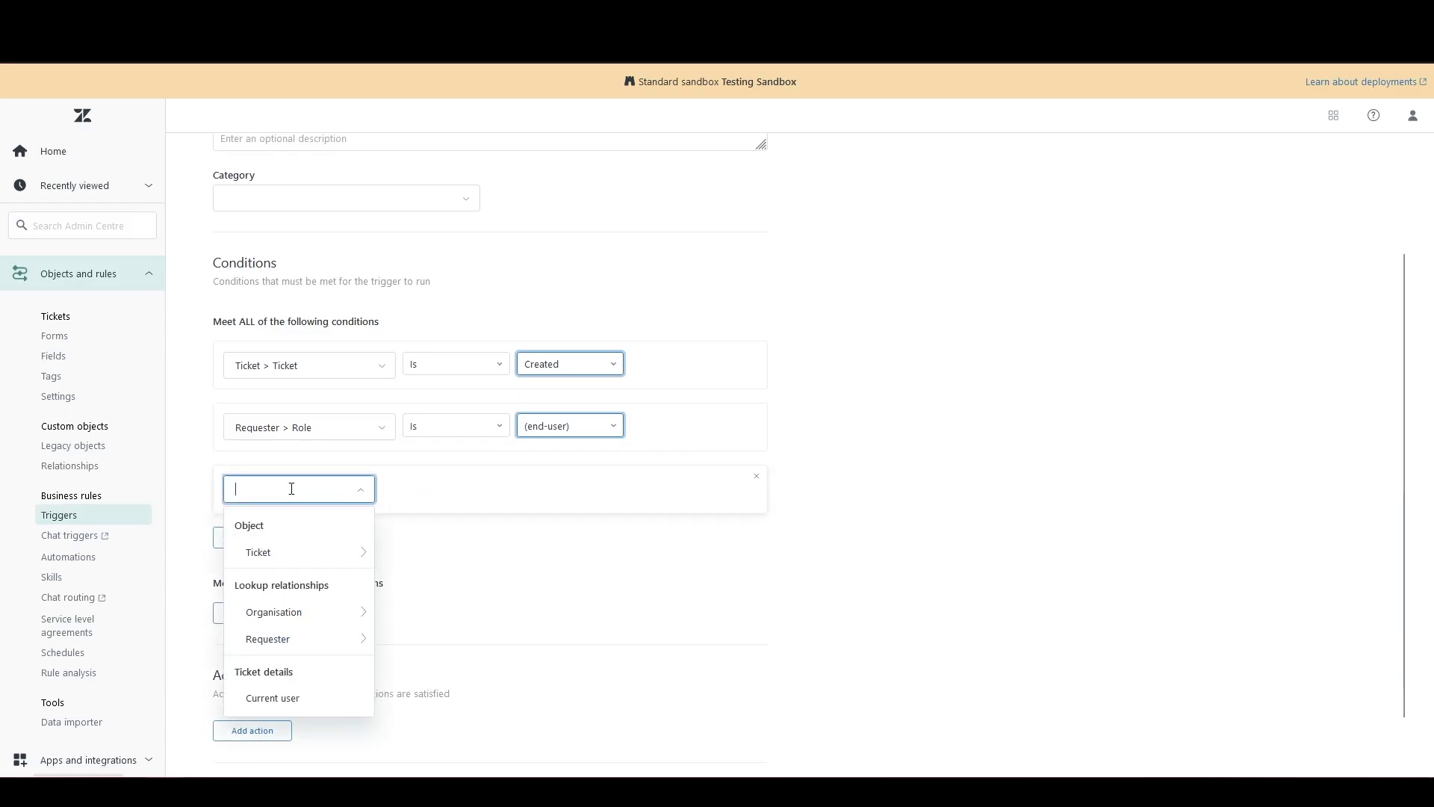
{"action": "left_click", "coordinate": [320, 553]}
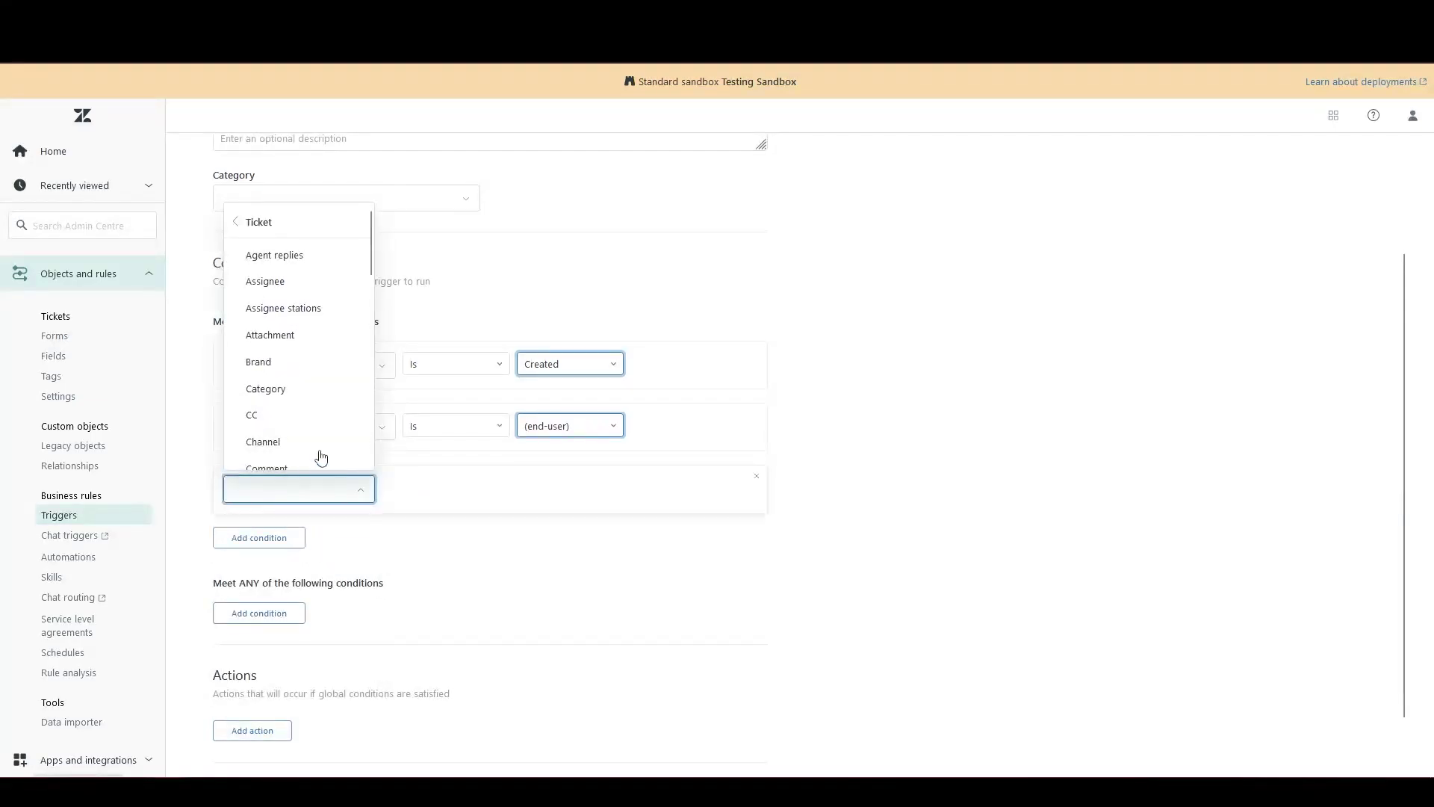
{"action": "scroll", "coordinate": [322, 408], "scroll_direction": "down", "scroll_amount": 6}
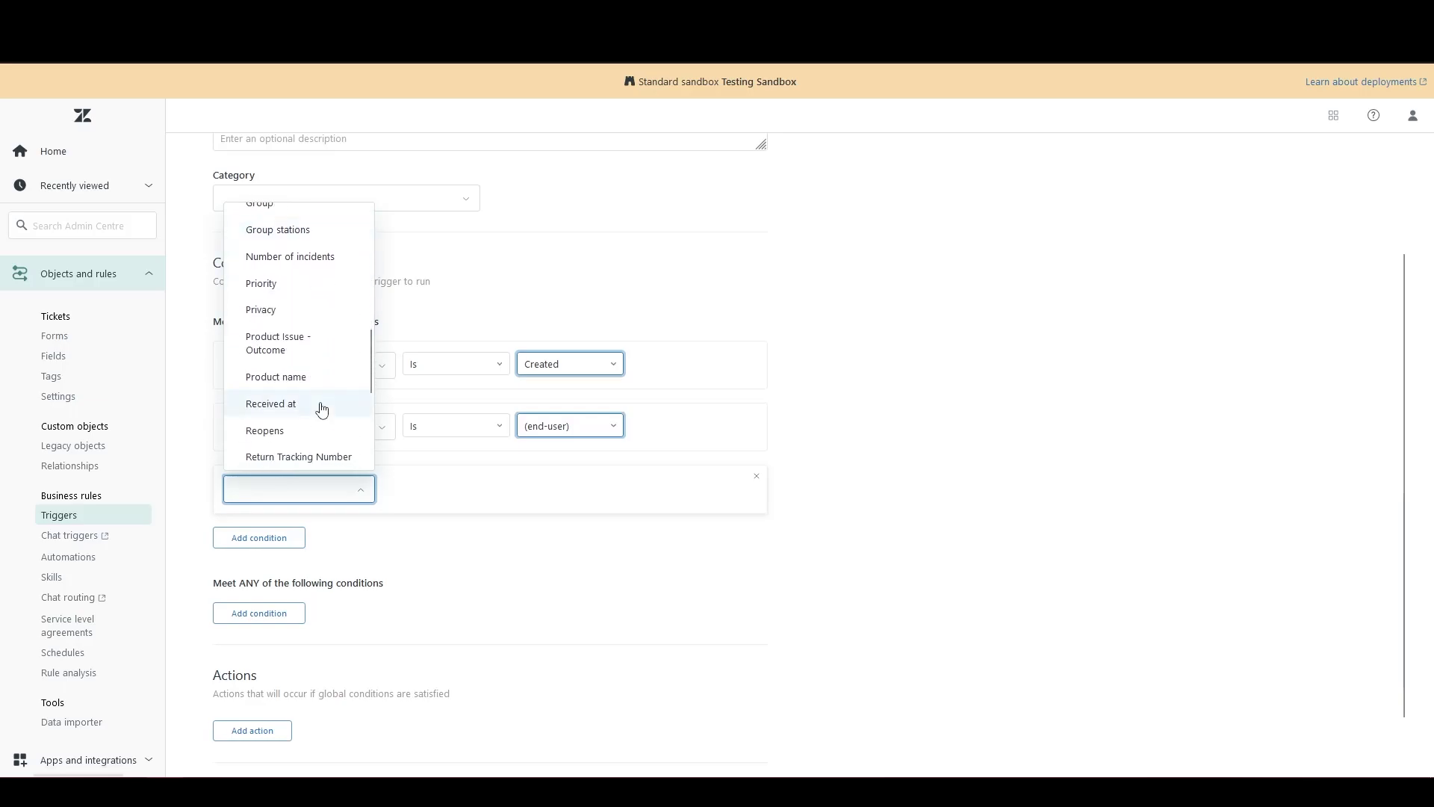
{"action": "left_click", "coordinate": [267, 288]}
{"action": "left_click", "coordinate": [478, 519]}
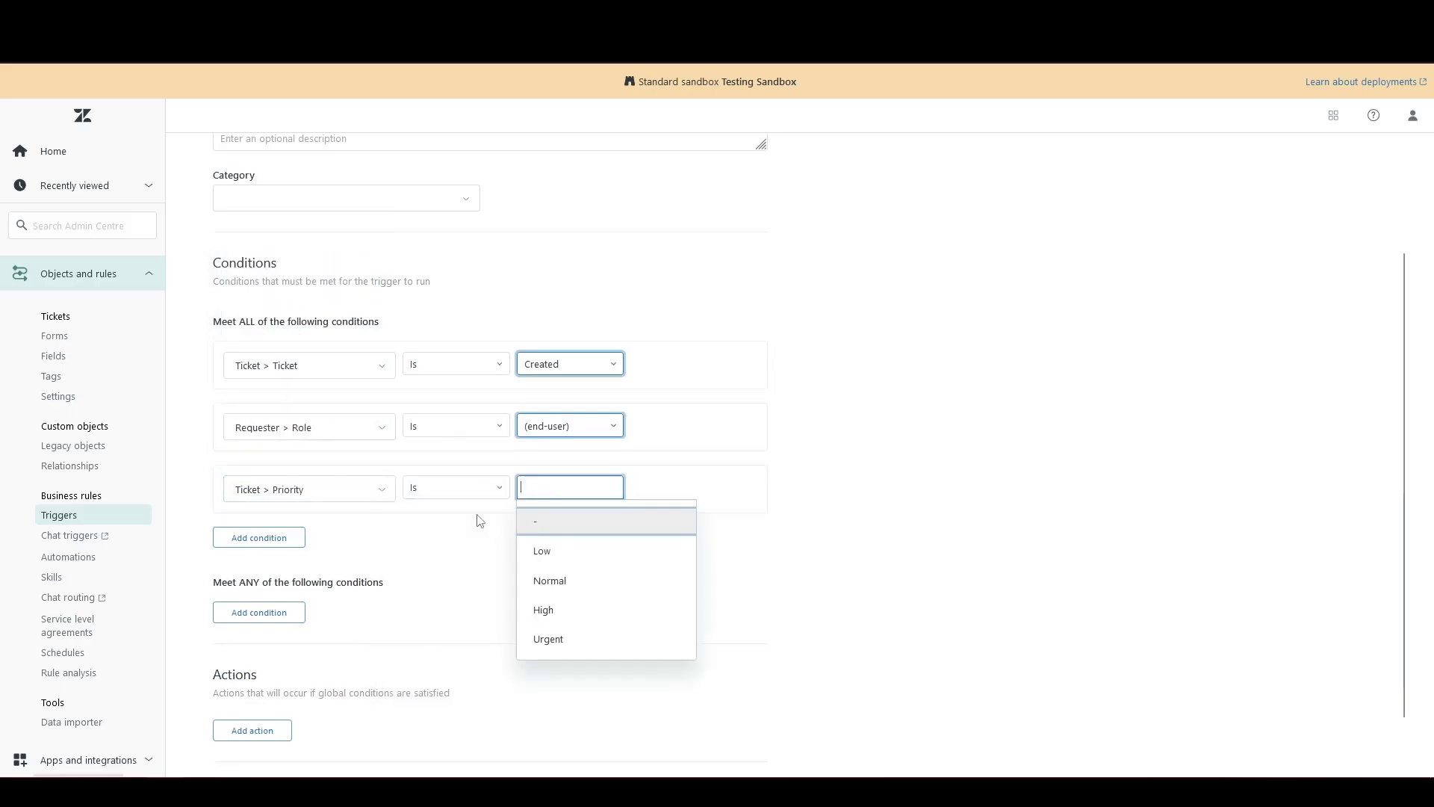
{"action": "left_click", "coordinate": [635, 638]}
{"action": "scroll", "coordinate": [947, 487], "scroll_direction": "down", "scroll_amount": 1}
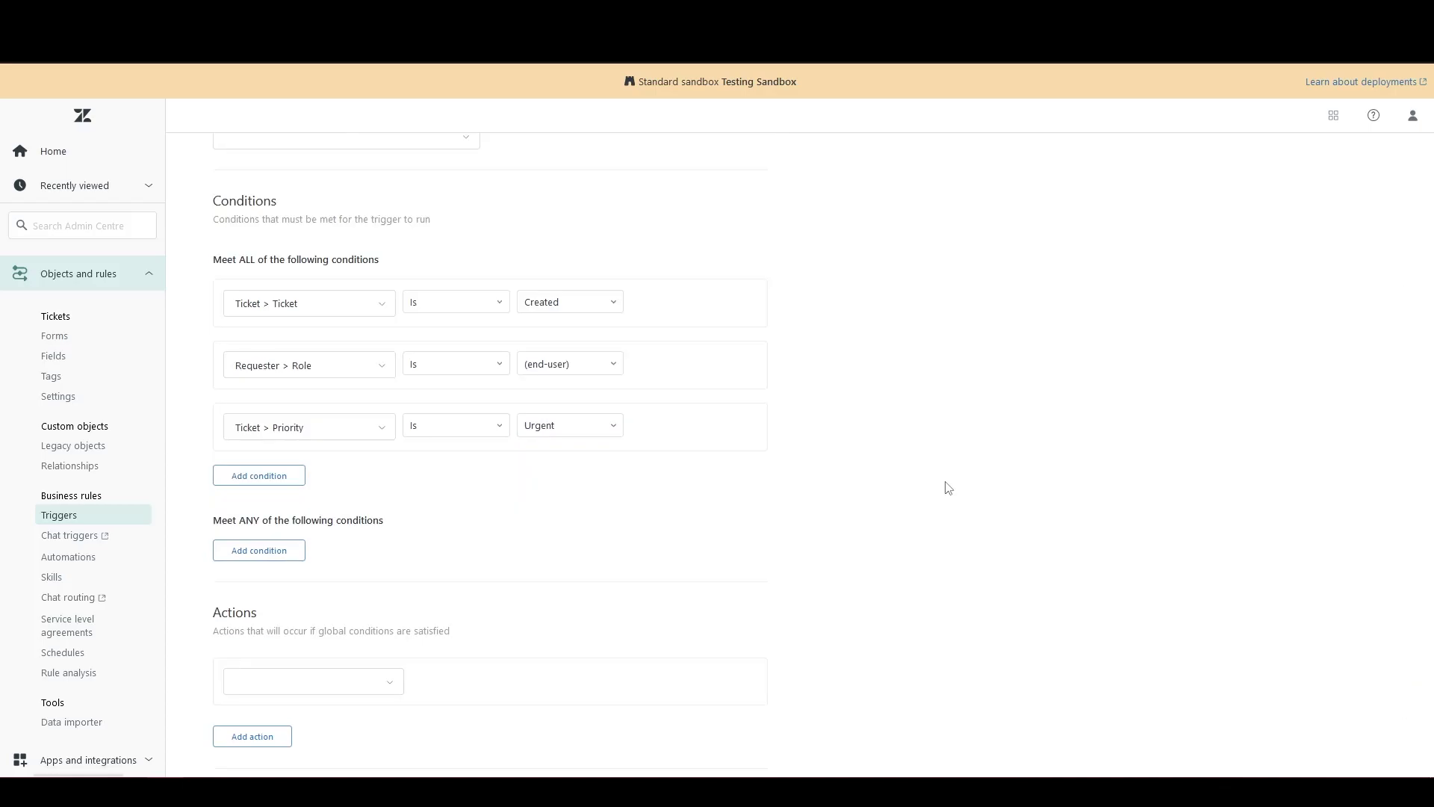
{"action": "scroll", "coordinate": [946, 487], "scroll_direction": "down", "scroll_amount": 1}
Step: Add a User email action addressed to the specific agent
{"action": "left_click", "coordinate": [368, 609]}
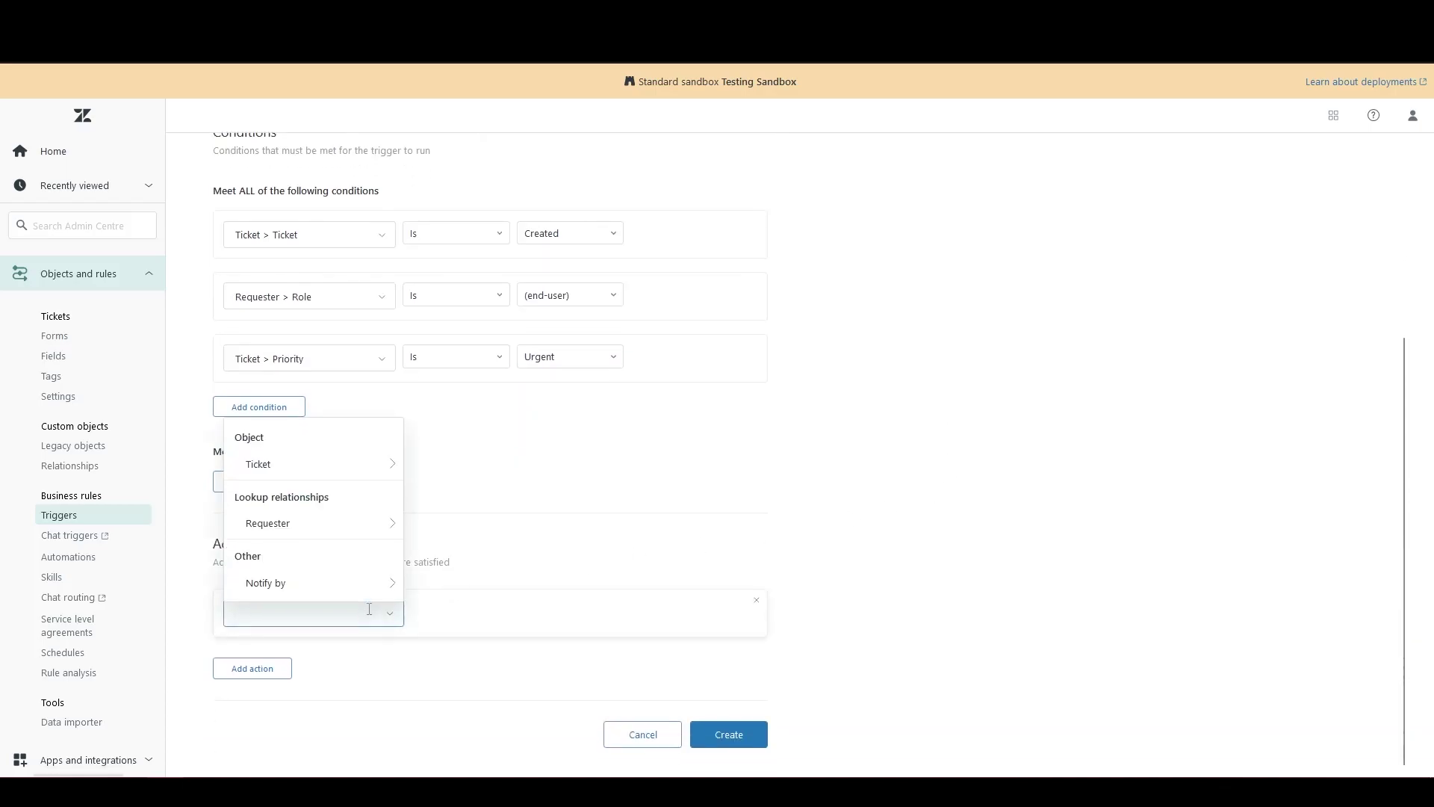
{"action": "type", "text": "email"}
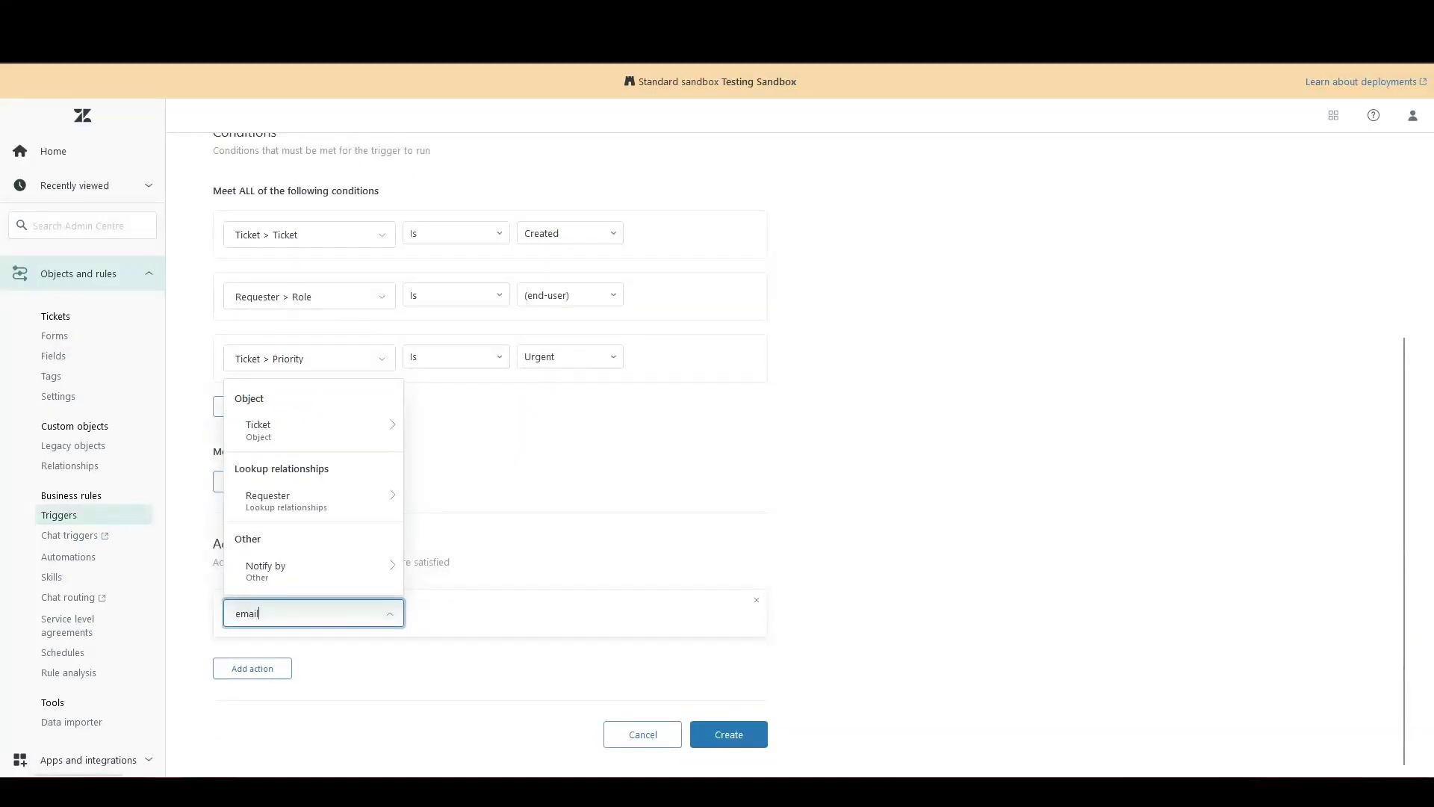
{"action": "left_click", "coordinate": [370, 656]}
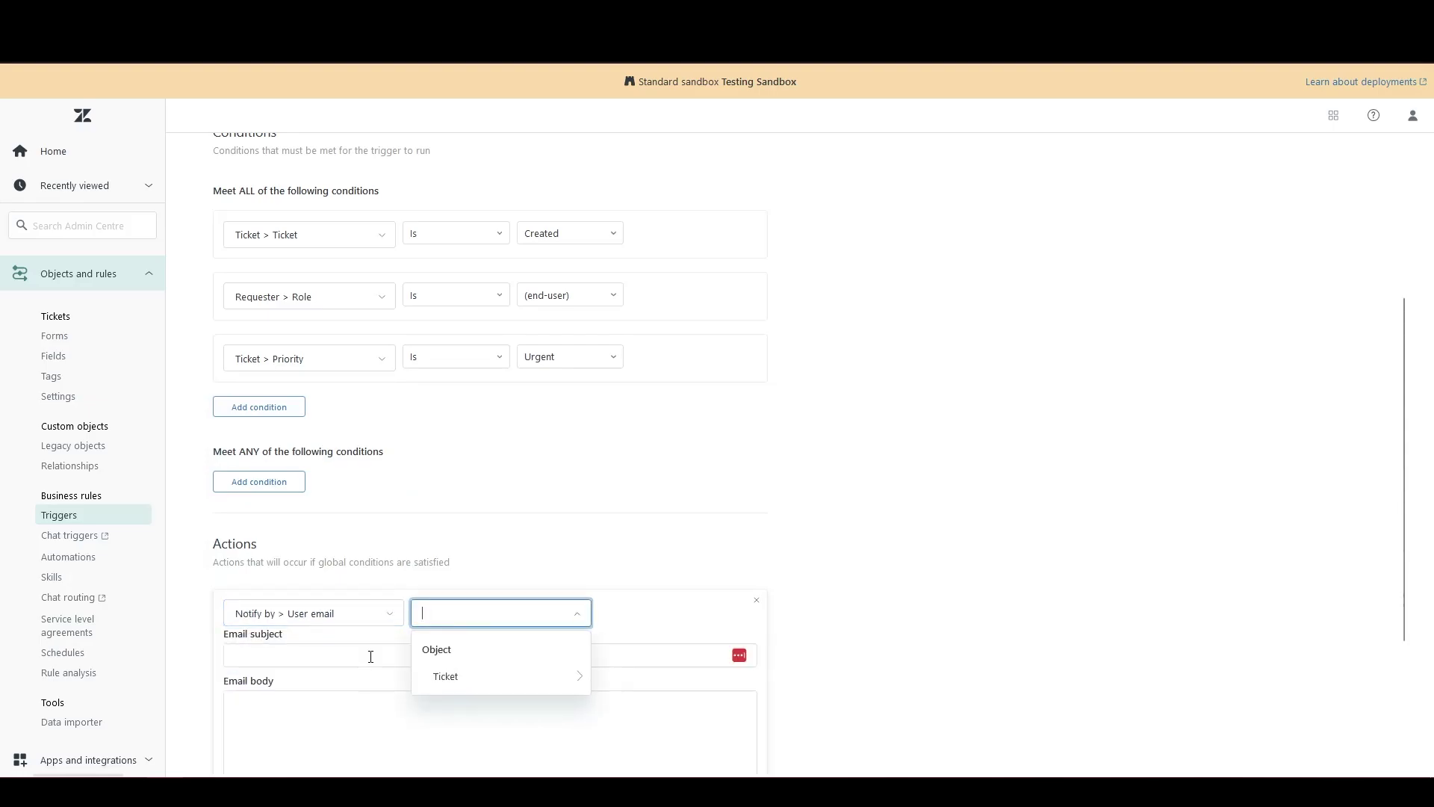
{"action": "left_click", "coordinate": [452, 677]}
{"action": "left_click", "coordinate": [513, 585]}
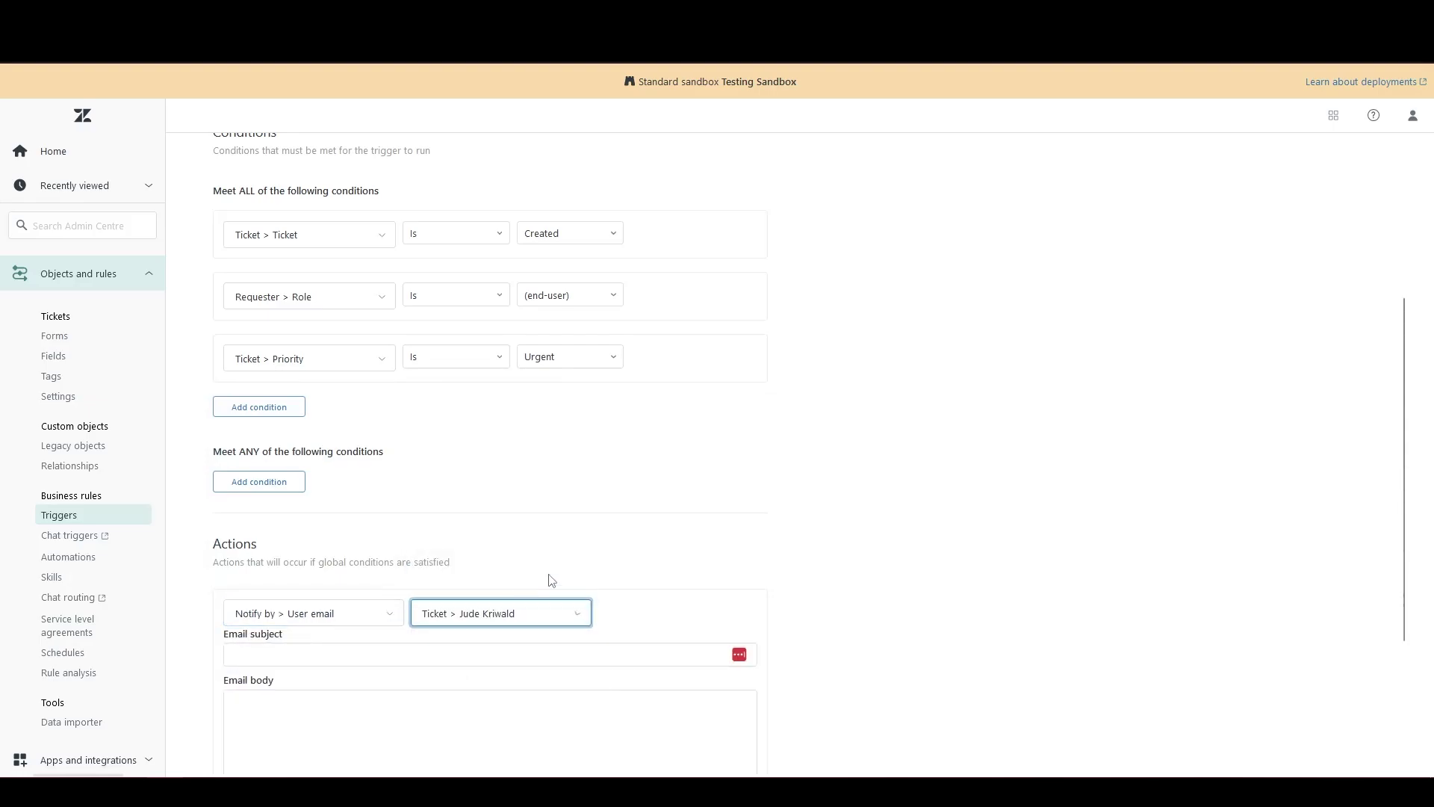
{"action": "scroll", "coordinate": [827, 541], "scroll_direction": "down", "scroll_amount": 2}
Step: Write the email body 'A new urgent ticket has been created' and create the trigger
{"action": "left_click", "coordinate": [639, 574]}
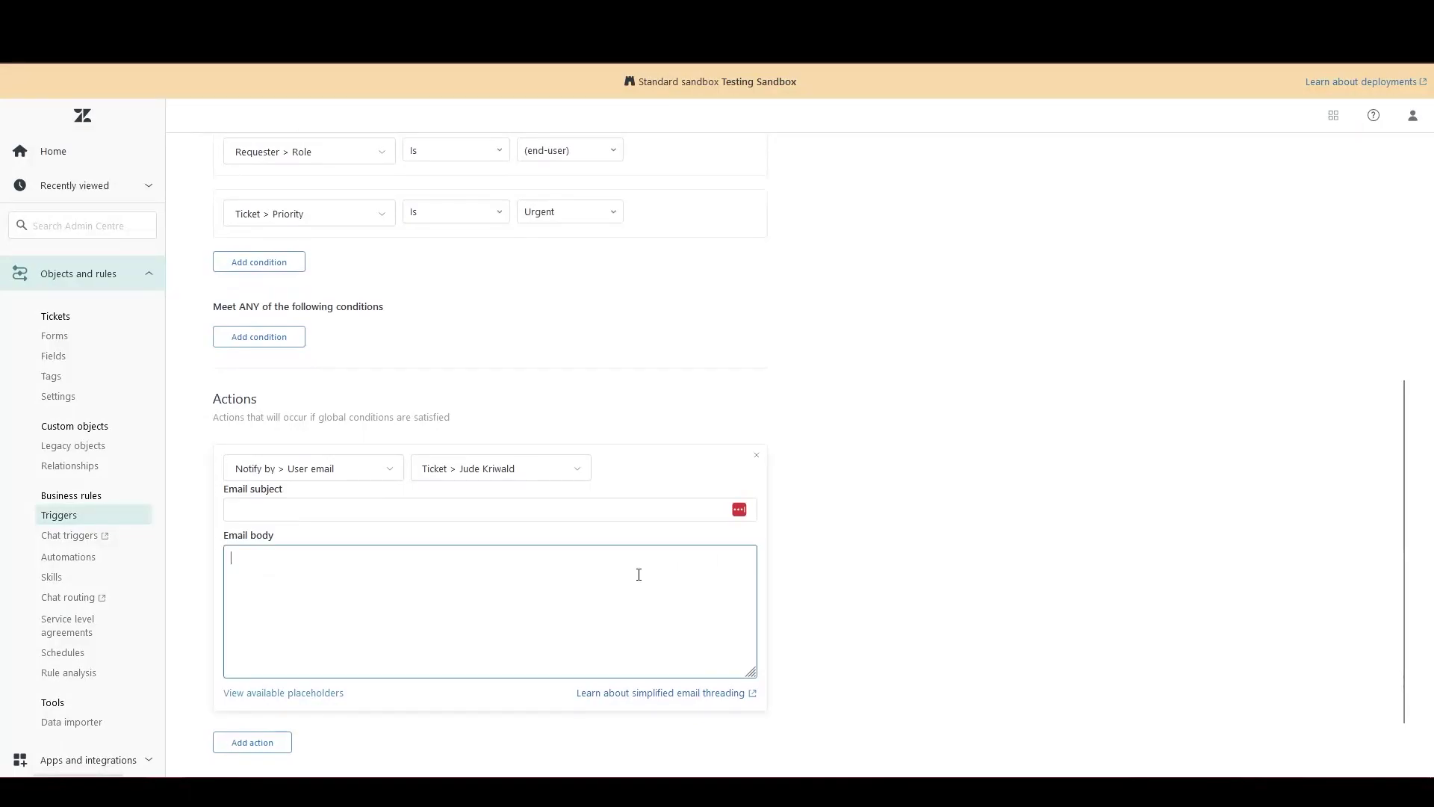
{"action": "type", "text": "A new urgent ticket has been created."}
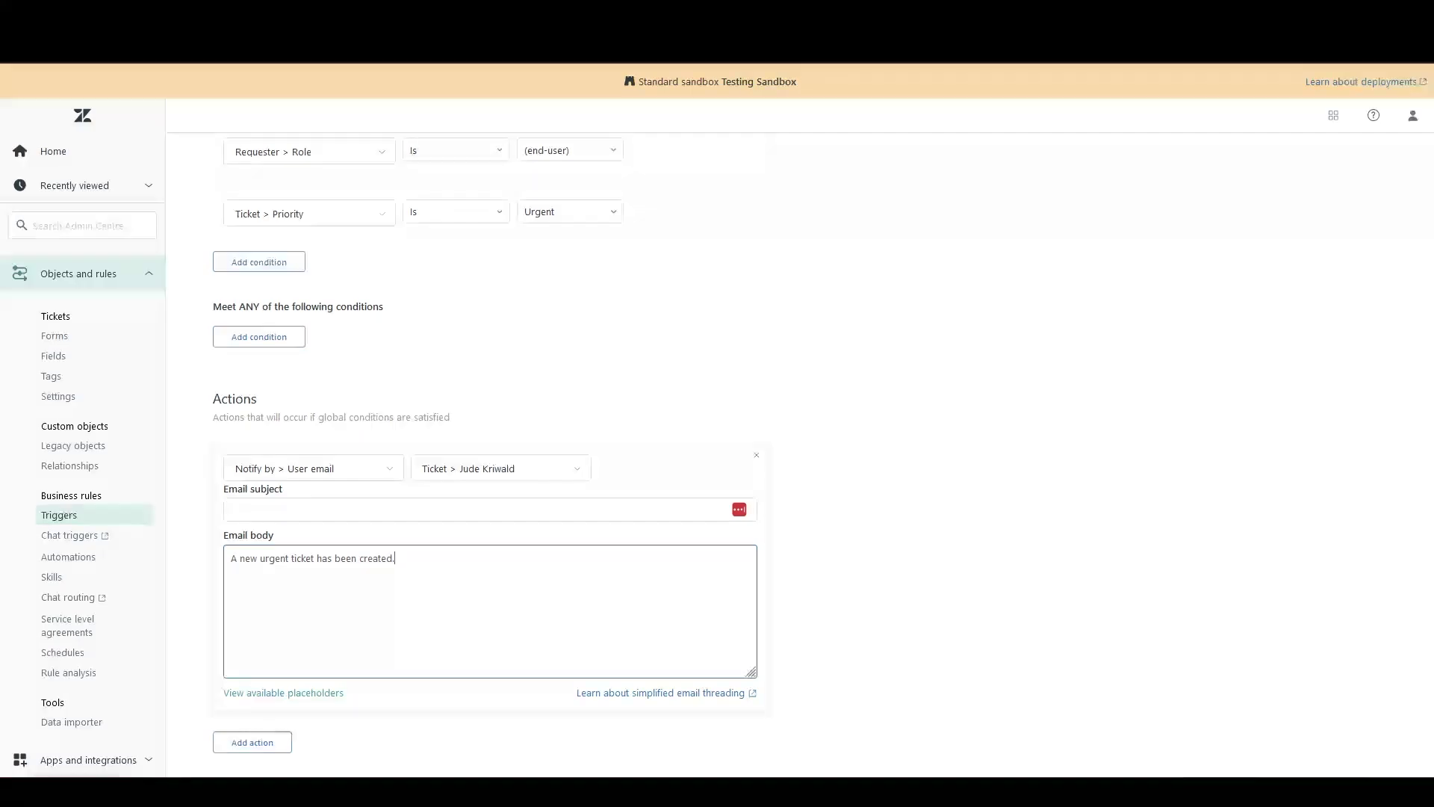
{"action": "scroll", "coordinate": [602, 566], "scroll_direction": "up", "scroll_amount": 1}
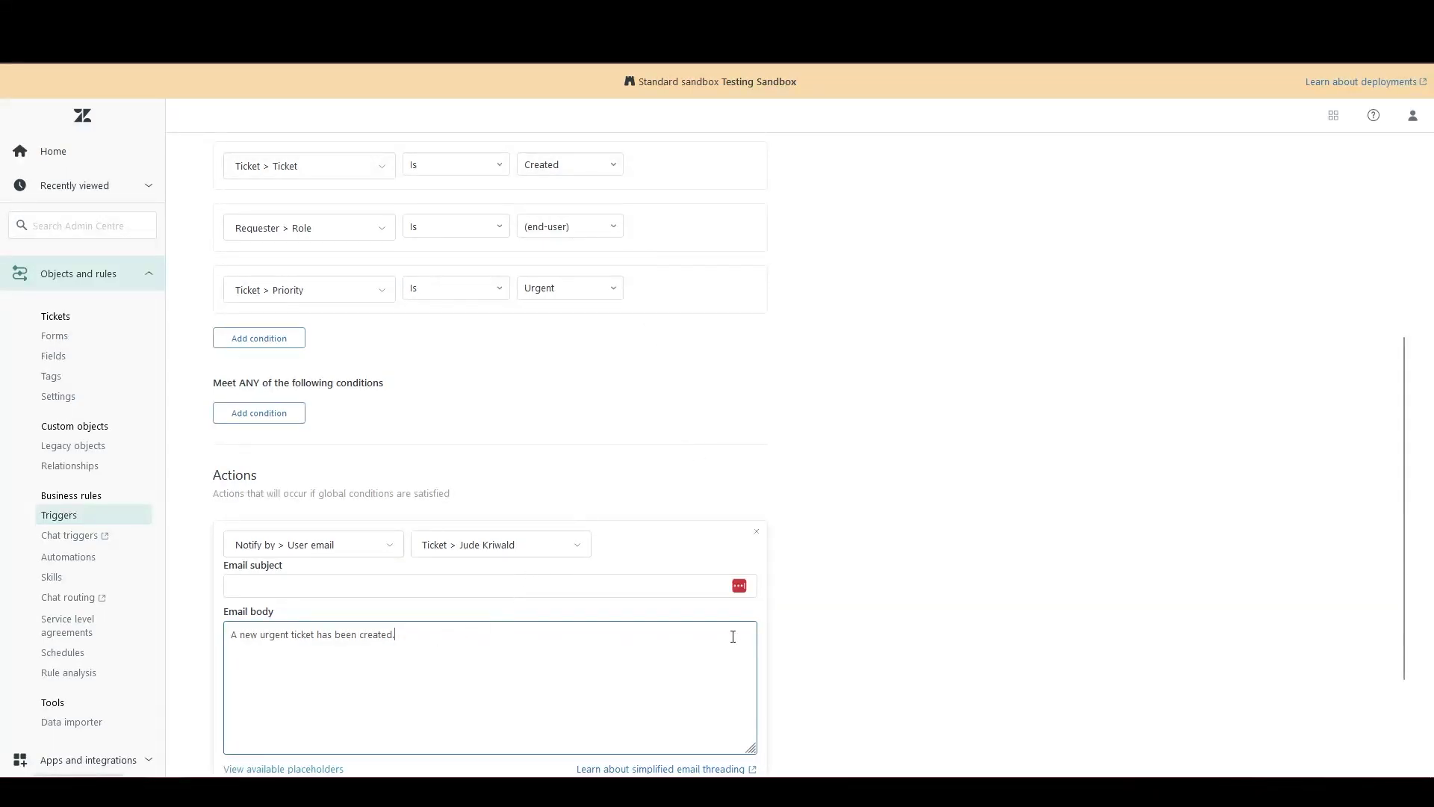
{"action": "scroll", "coordinate": [961, 673], "scroll_direction": "down", "scroll_amount": 2}
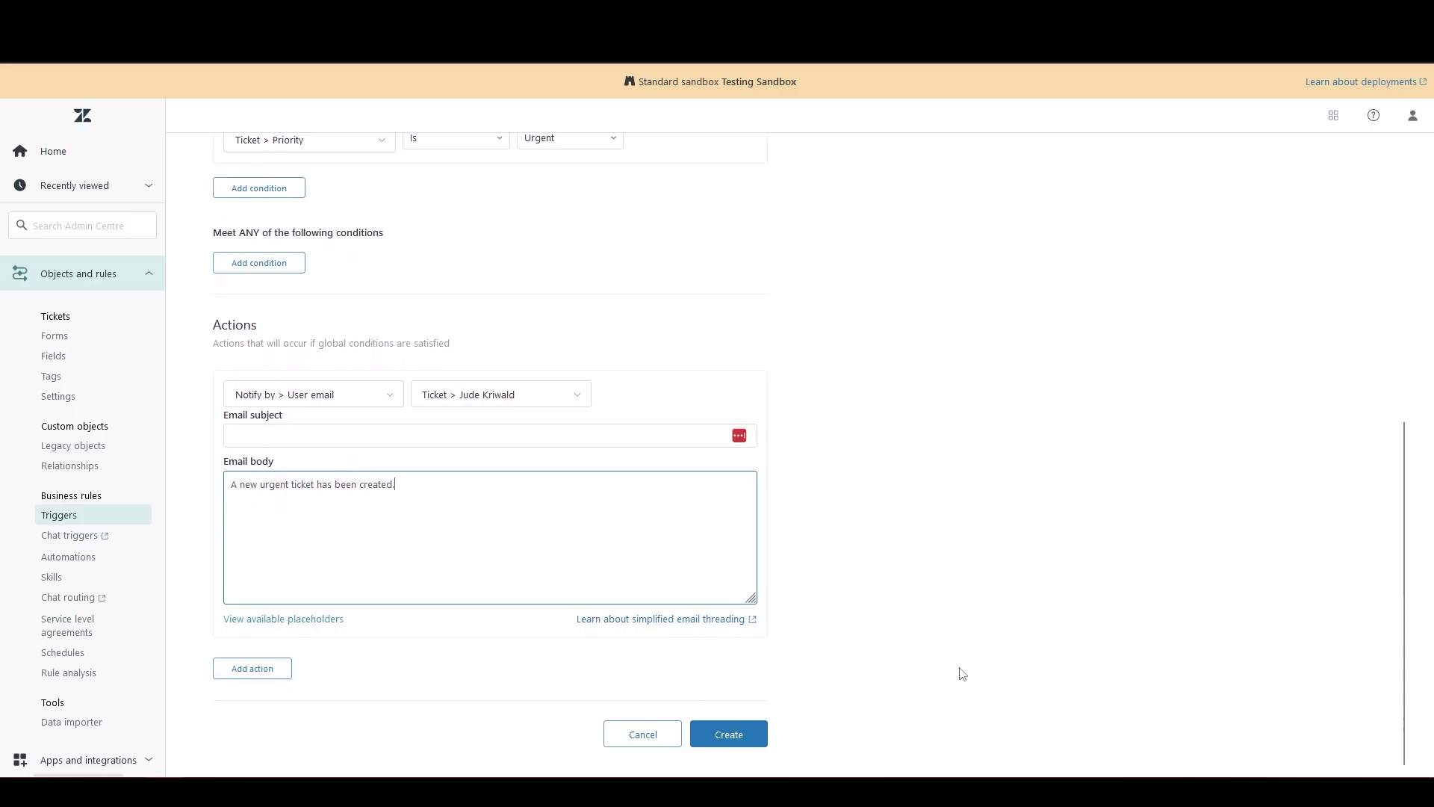
{"action": "left_click", "coordinate": [729, 733]}
{"action": "scroll", "coordinate": [890, 574], "scroll_direction": "up", "scroll_amount": 3}
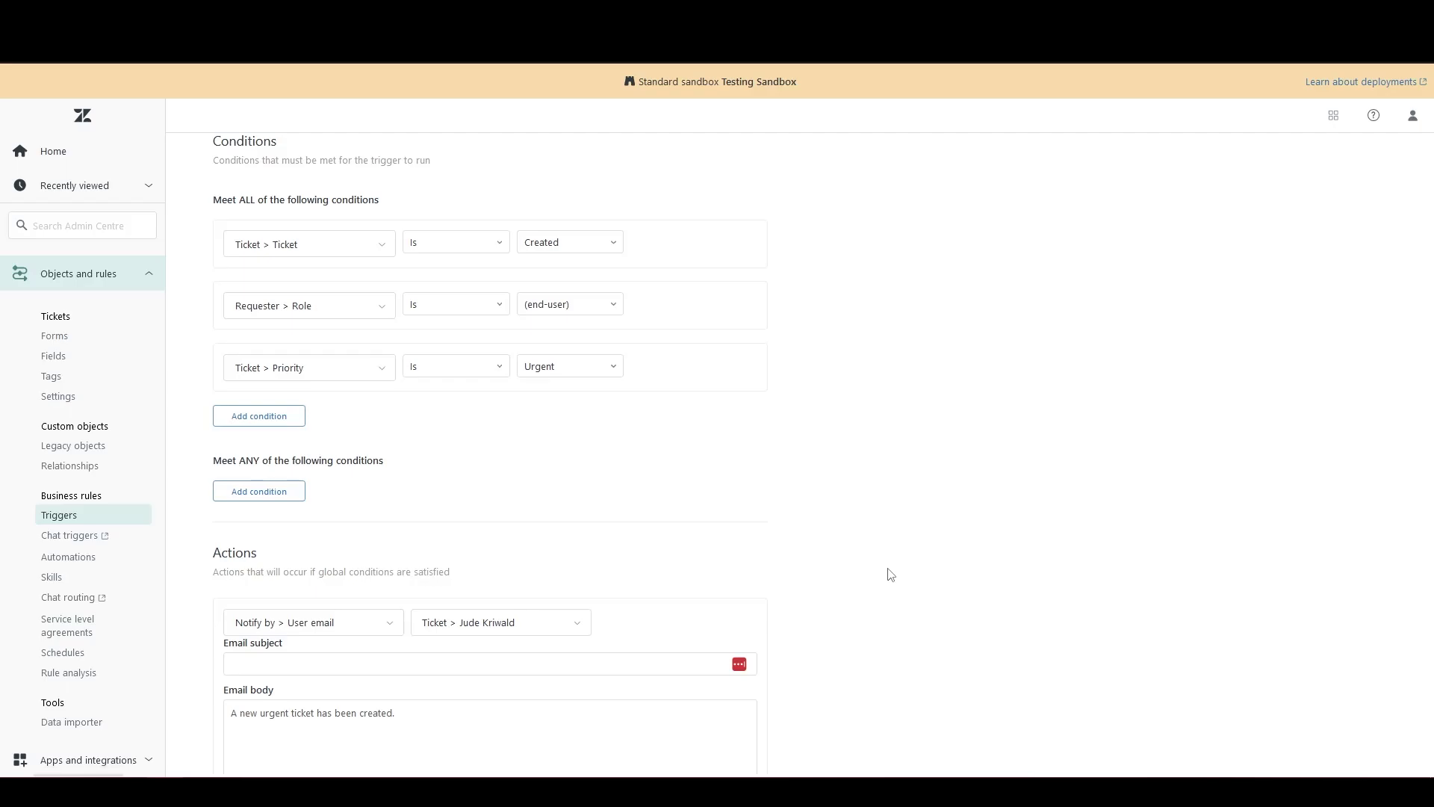
Step: Go to the Automations list showing the two active automations
{"action": "left_click", "coordinate": [112, 566]}
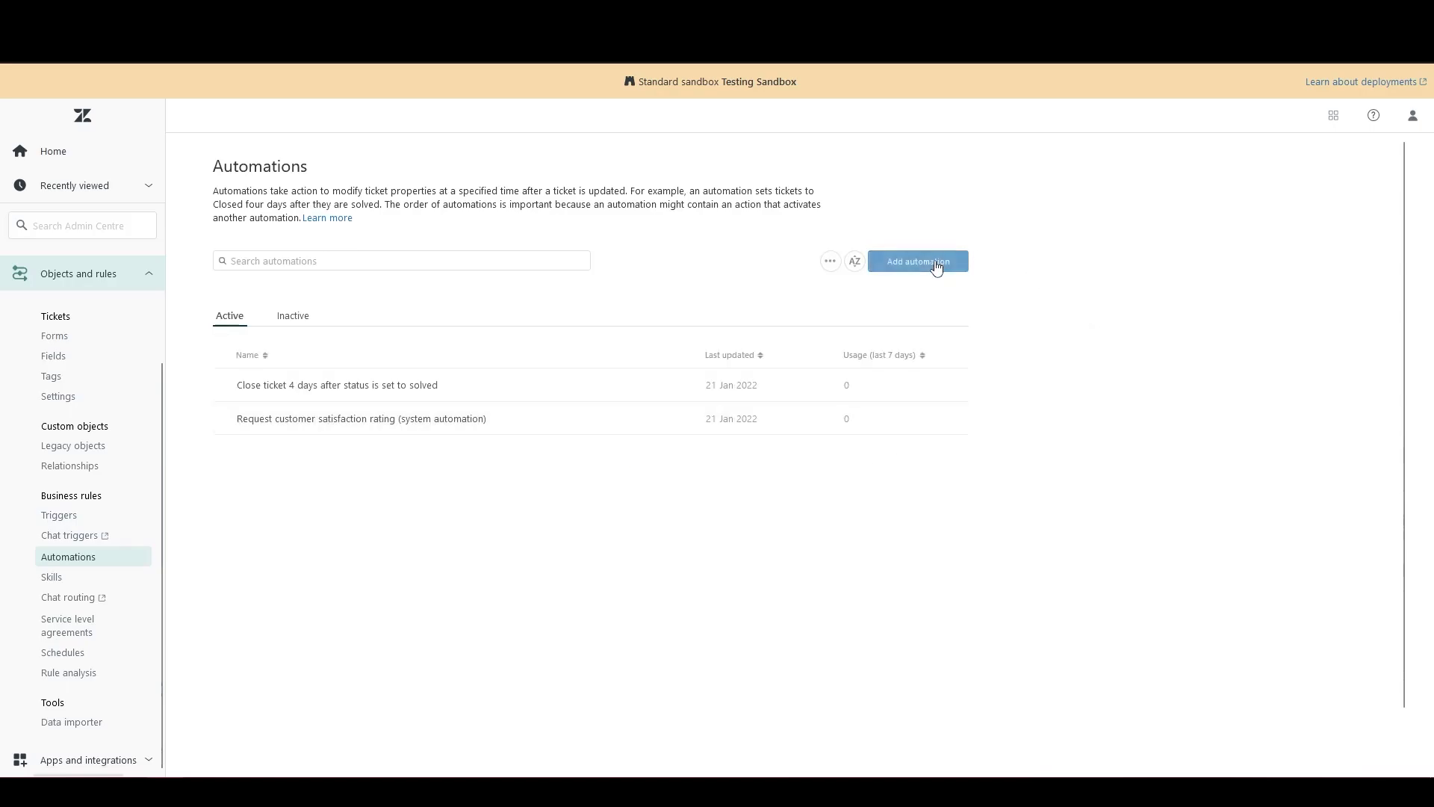
Step: Start an automation titled to notify the agent 1 hour after a priority ticket, conditioned on Status Is New
{"action": "left_click", "coordinate": [938, 266]}
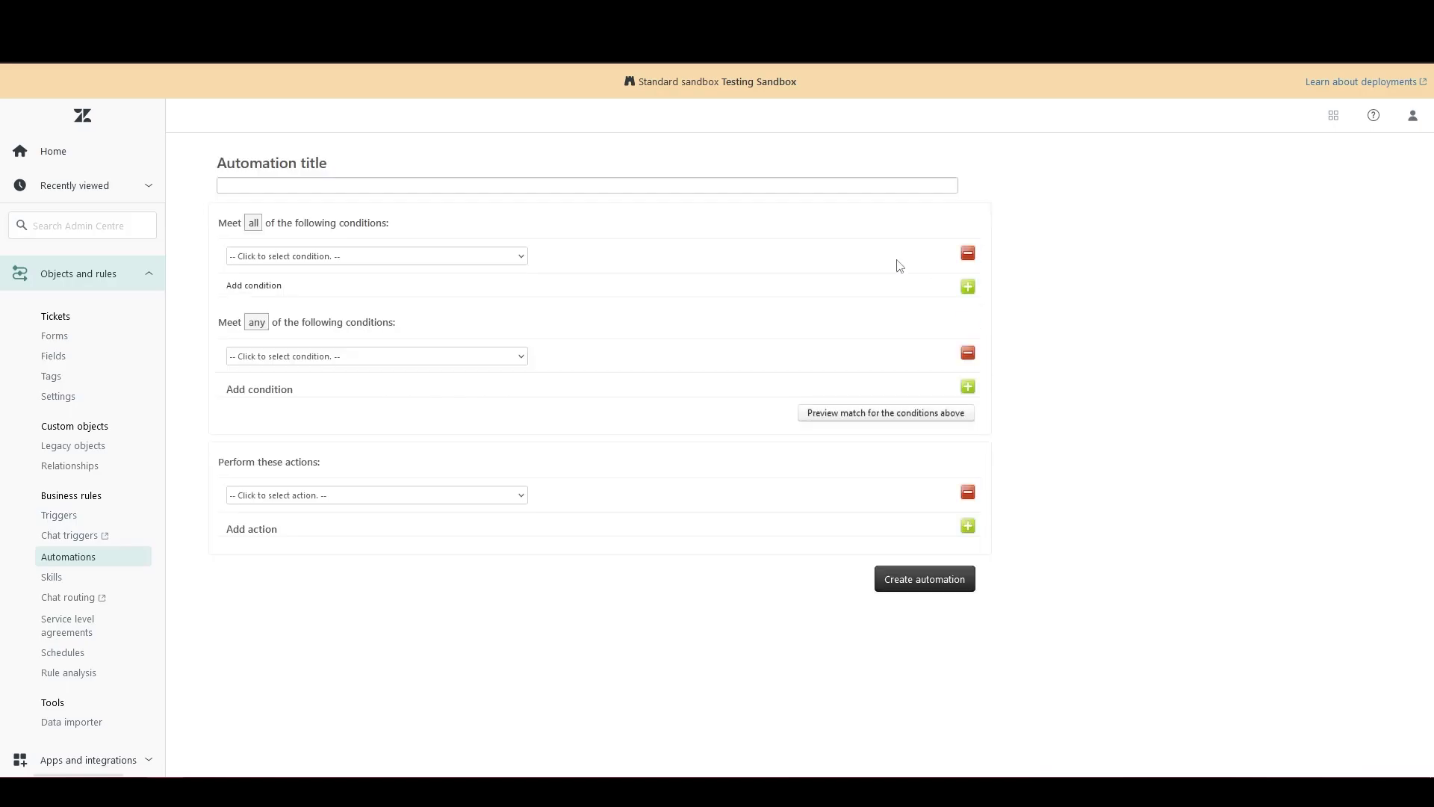
{"action": "left_click", "coordinate": [455, 192]}
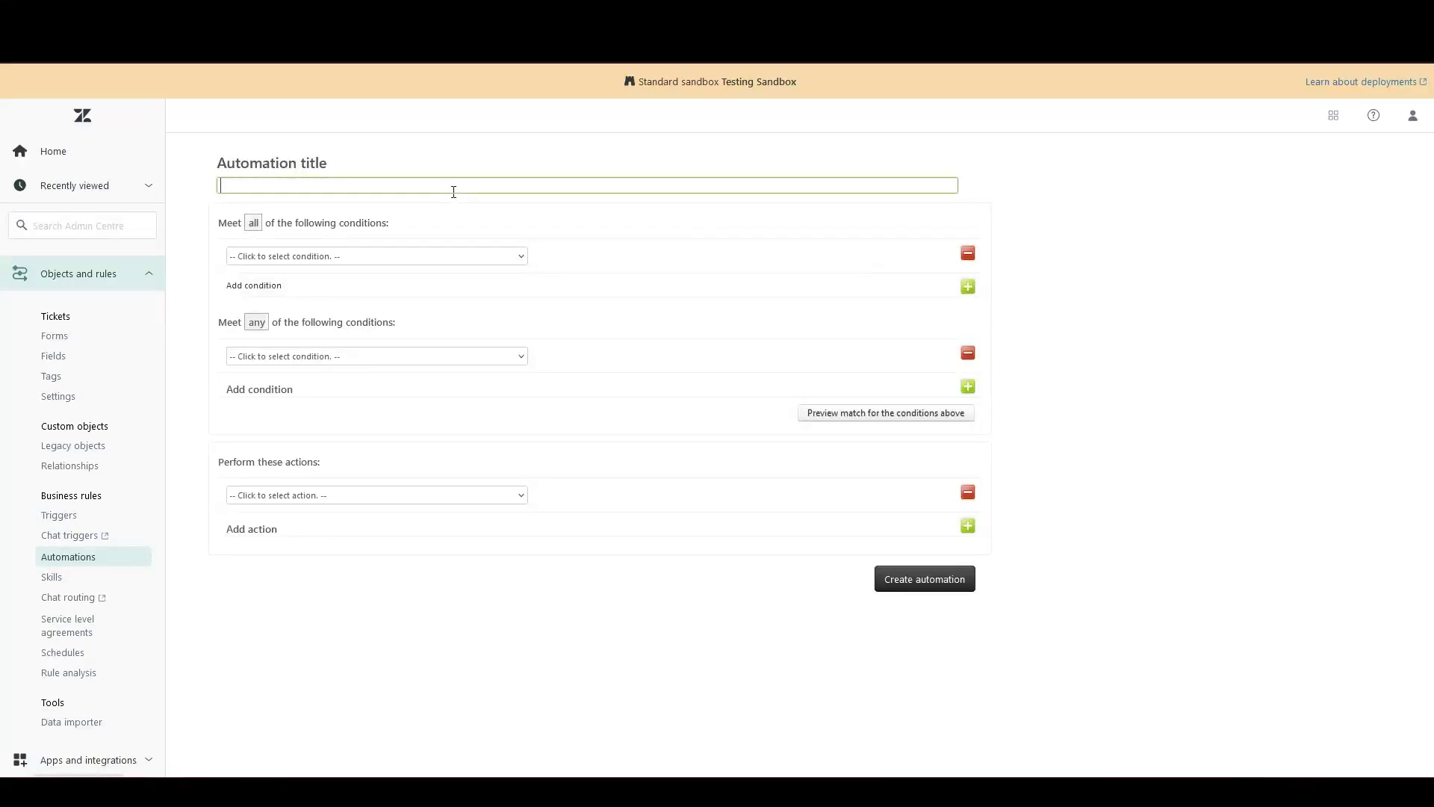
{"action": "type", "text": "Notify J"}
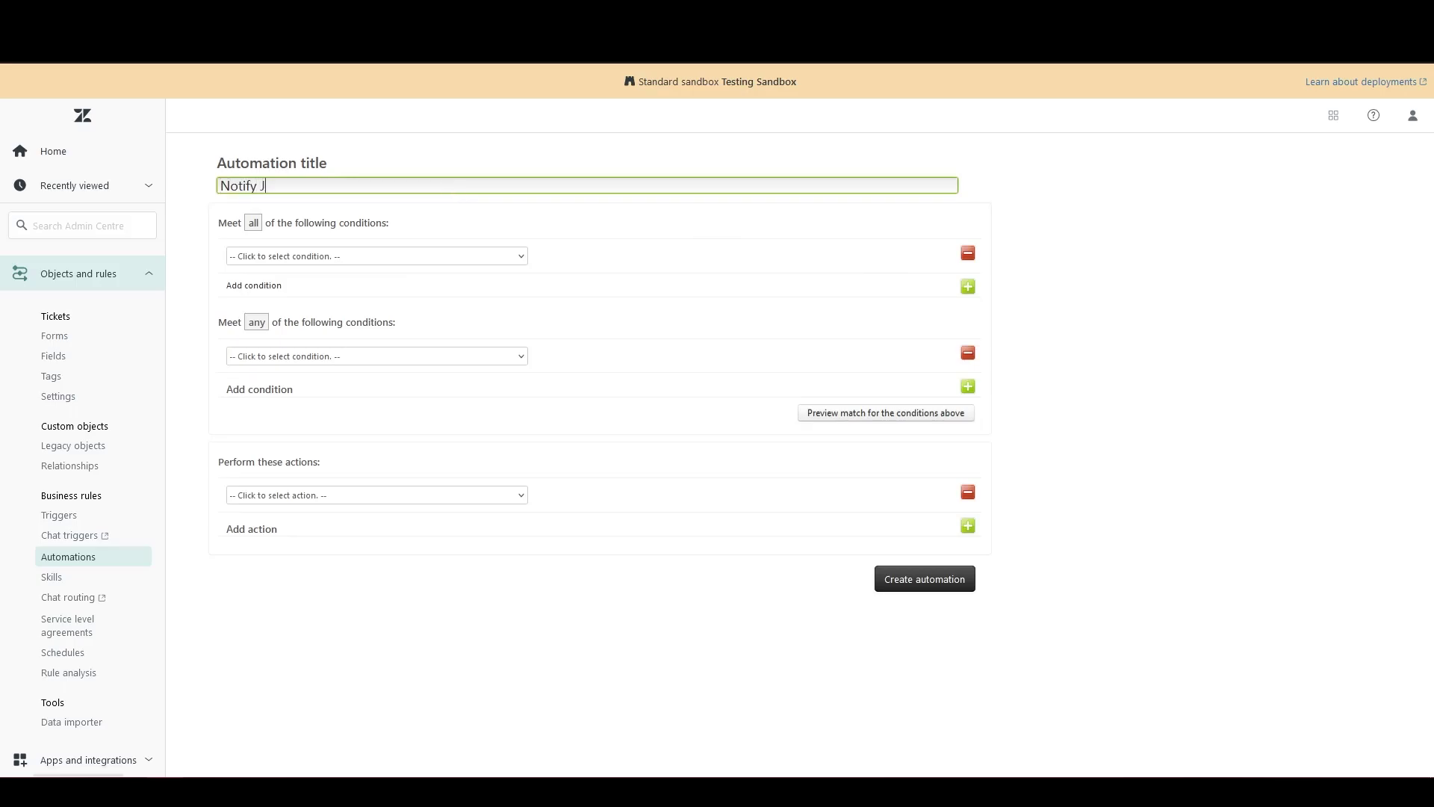
{"action": "type", "text": "ude 1 hour after priority ticket created"}
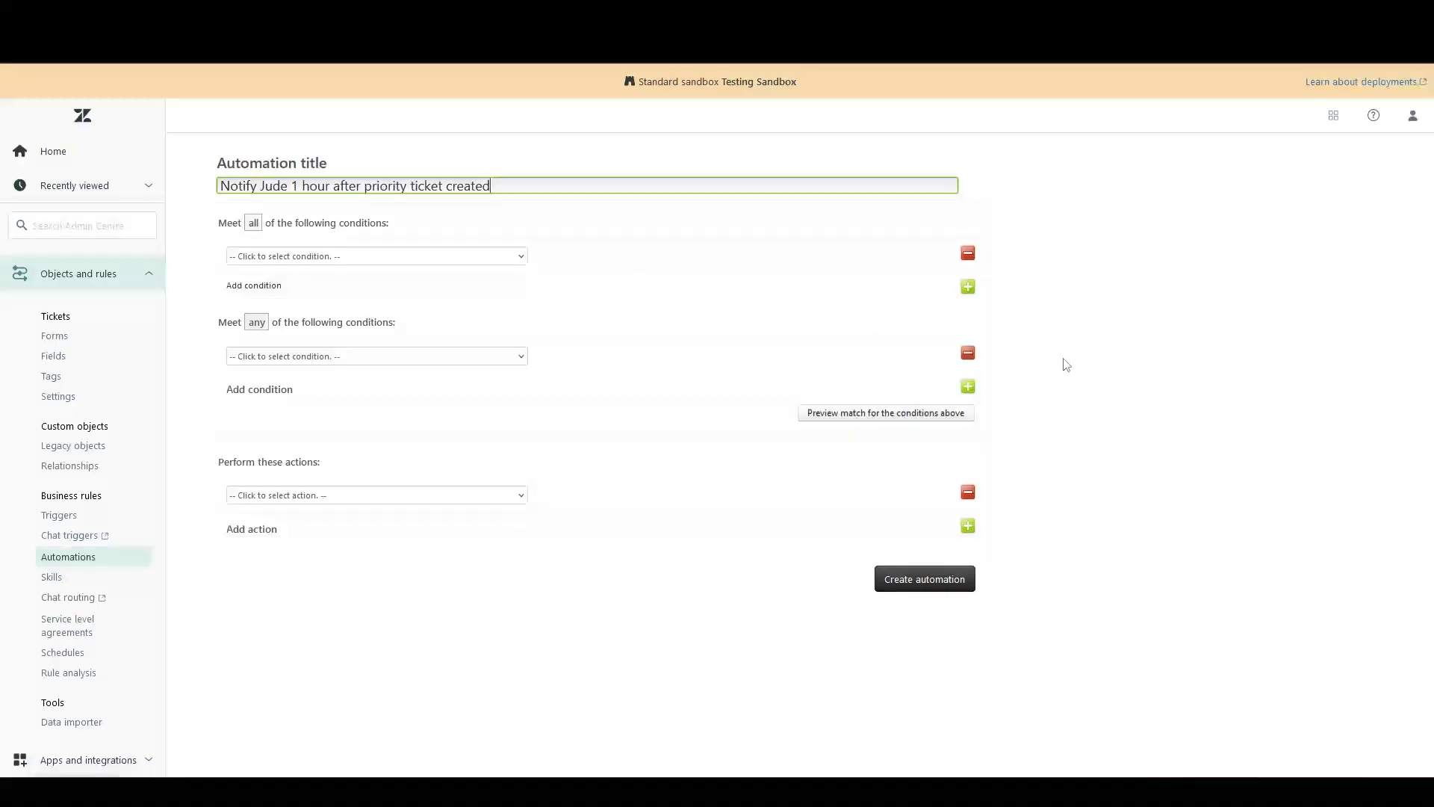
{"action": "left_click", "coordinate": [1067, 364]}
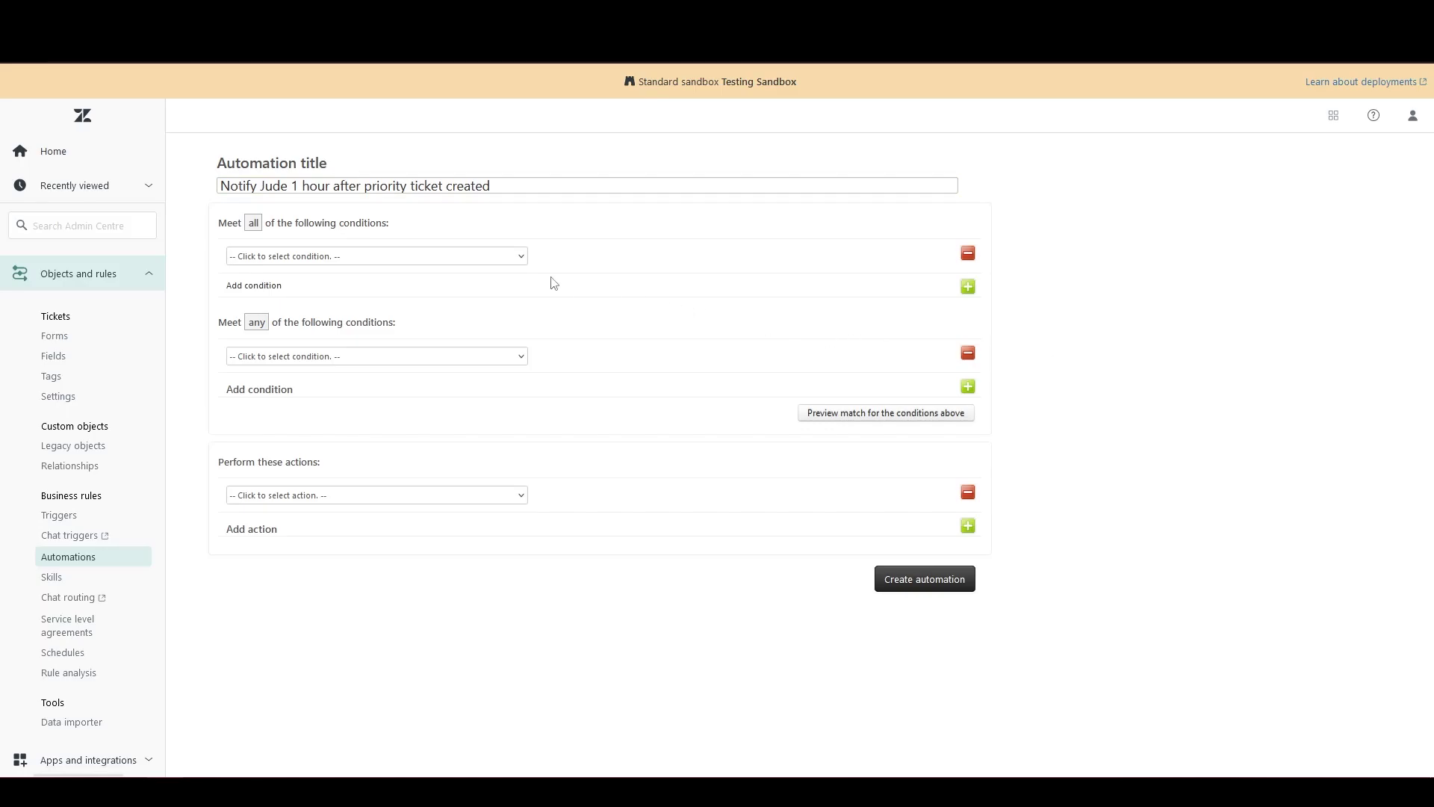
{"action": "left_click", "coordinate": [470, 258]}
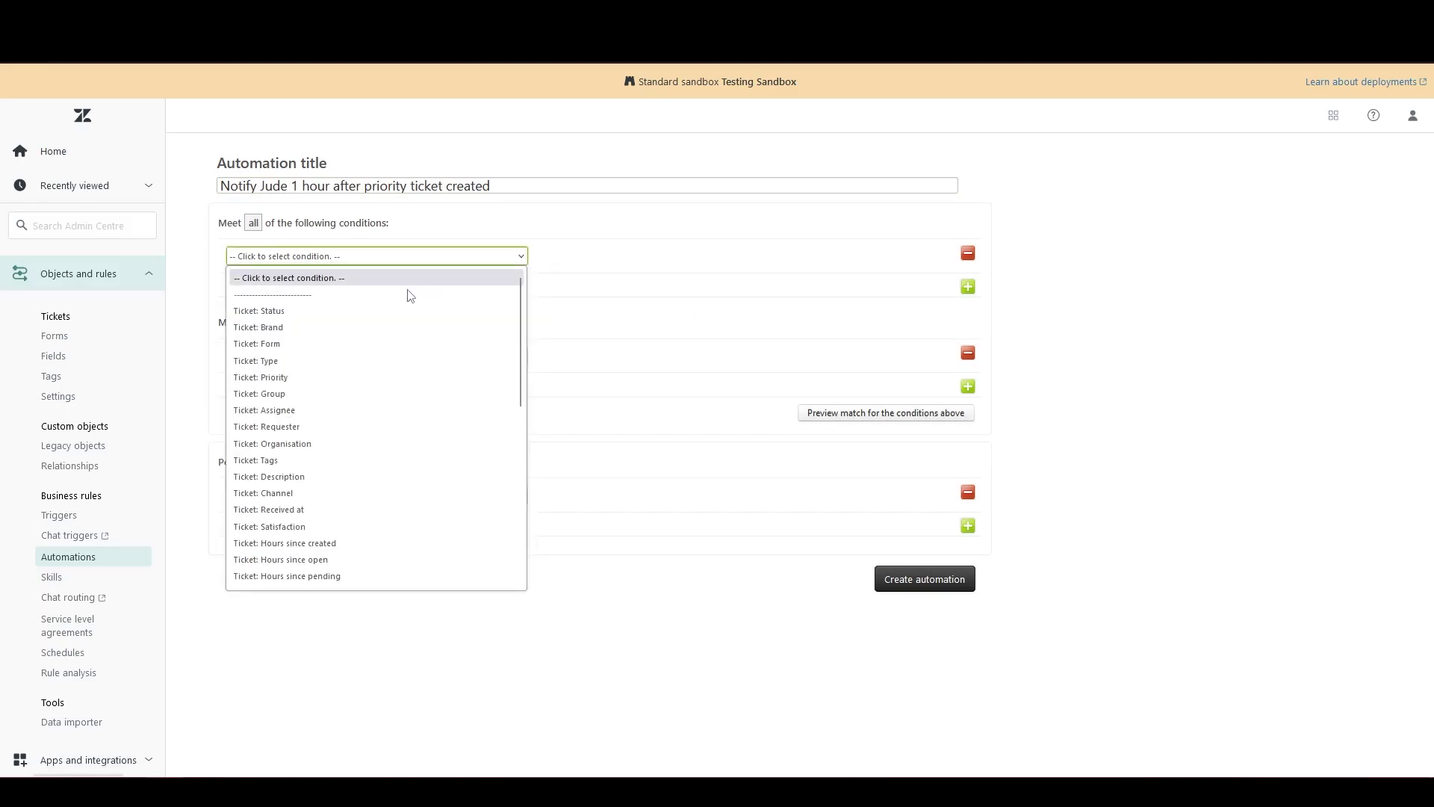
{"action": "left_click", "coordinate": [290, 315]}
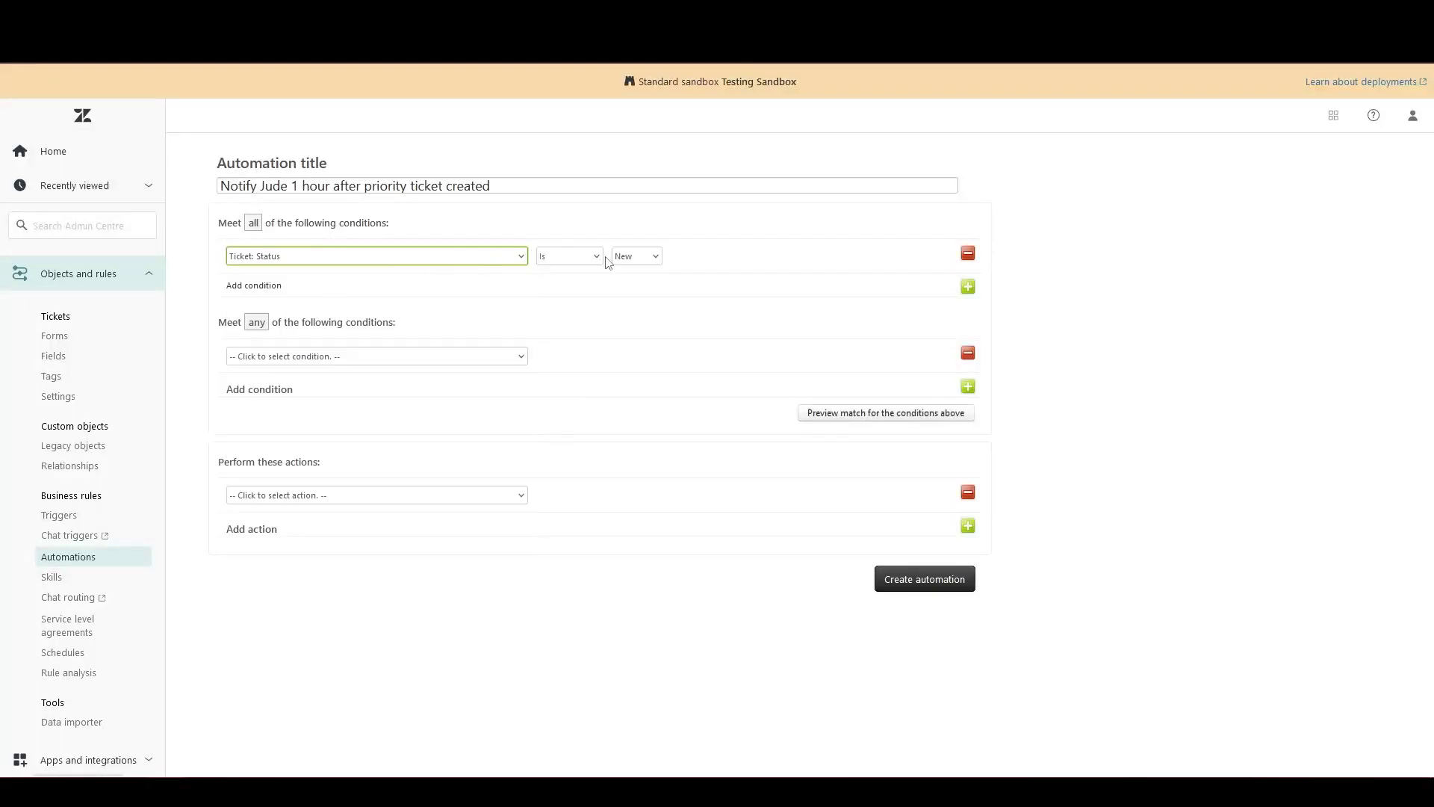
Step: Add the second condition Requester Role Is (end-user)
{"action": "left_click", "coordinate": [966, 290]}
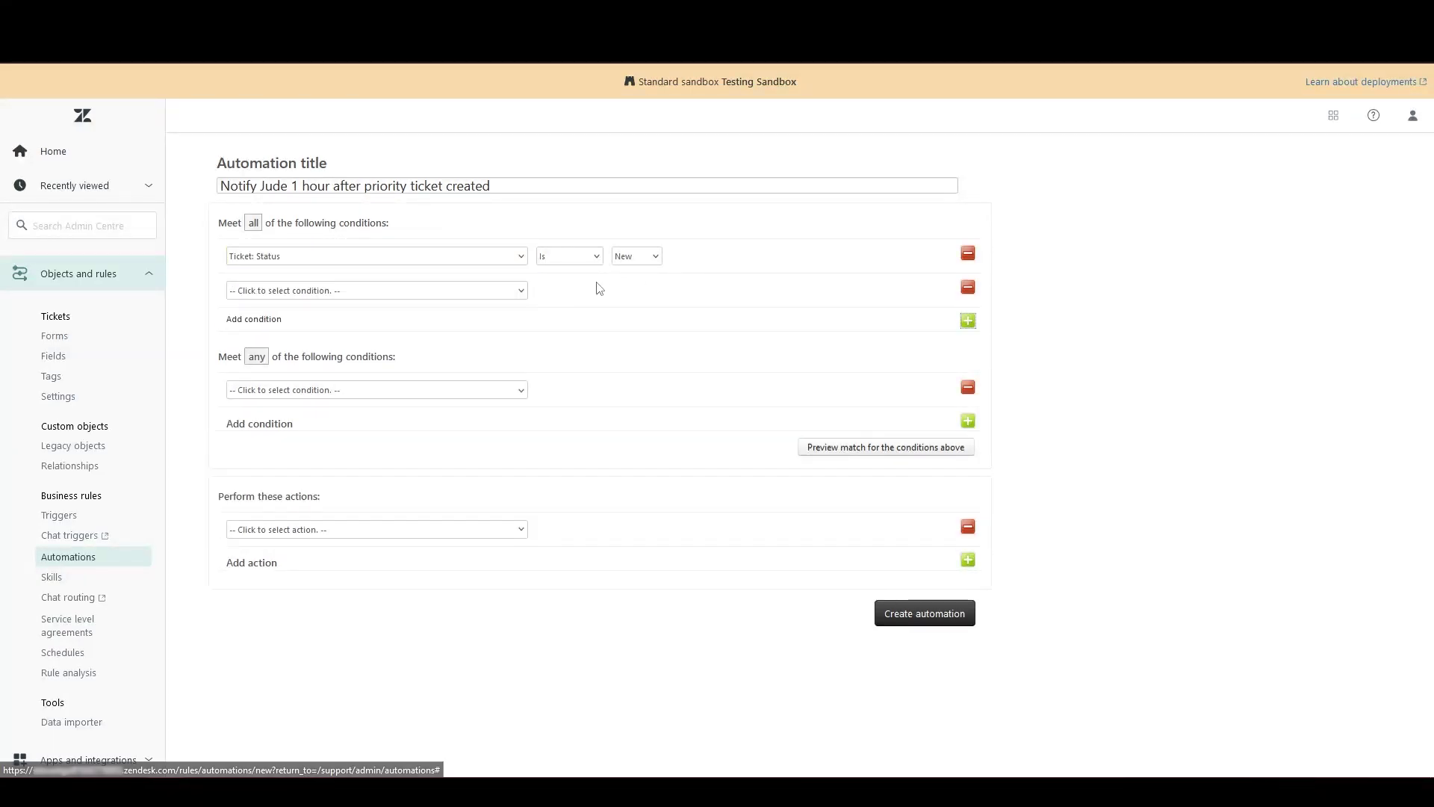
{"action": "left_click", "coordinate": [494, 290]}
{"action": "scroll", "coordinate": [421, 521], "scroll_direction": "down", "scroll_amount": 5}
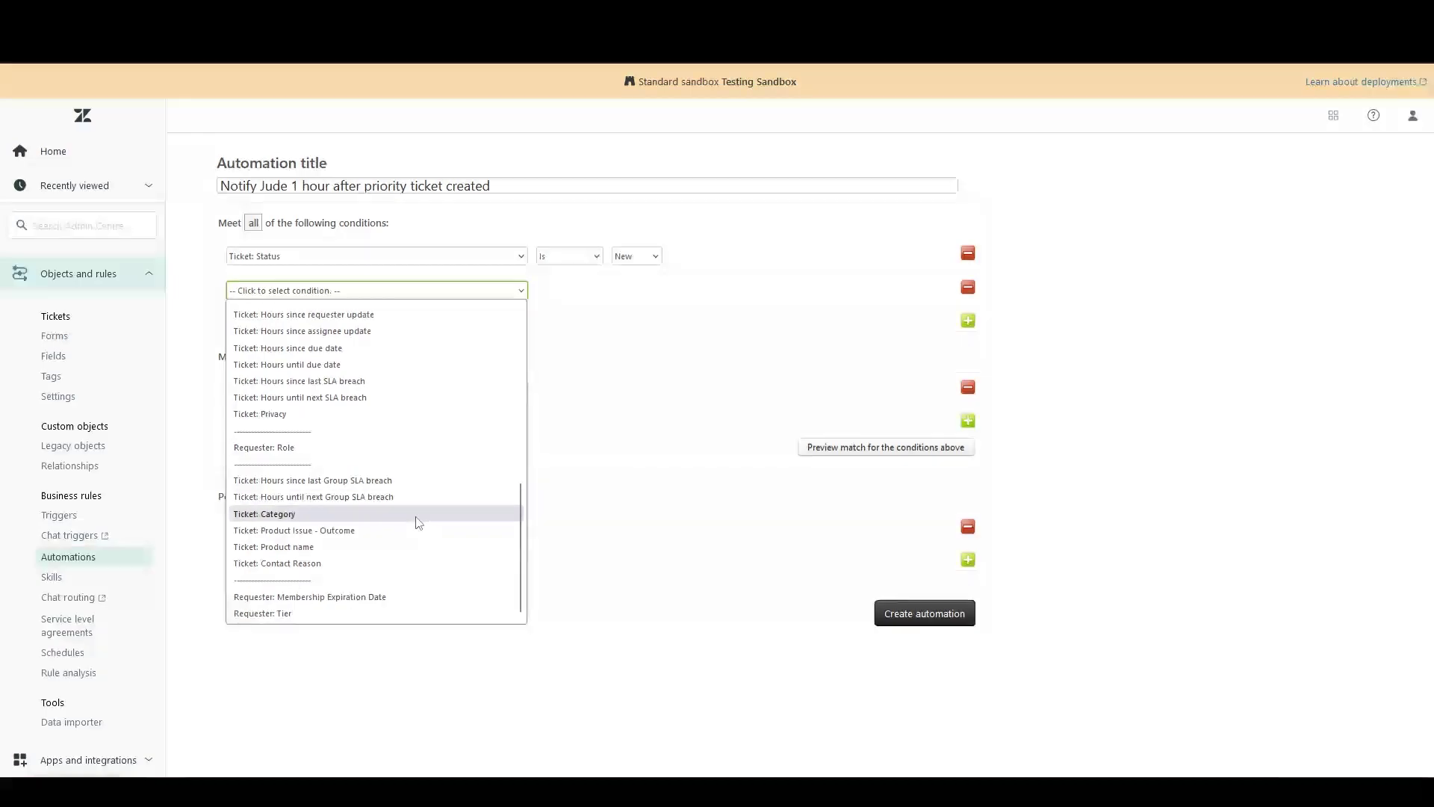
{"action": "left_click", "coordinate": [418, 448]}
{"action": "left_click", "coordinate": [613, 293]}
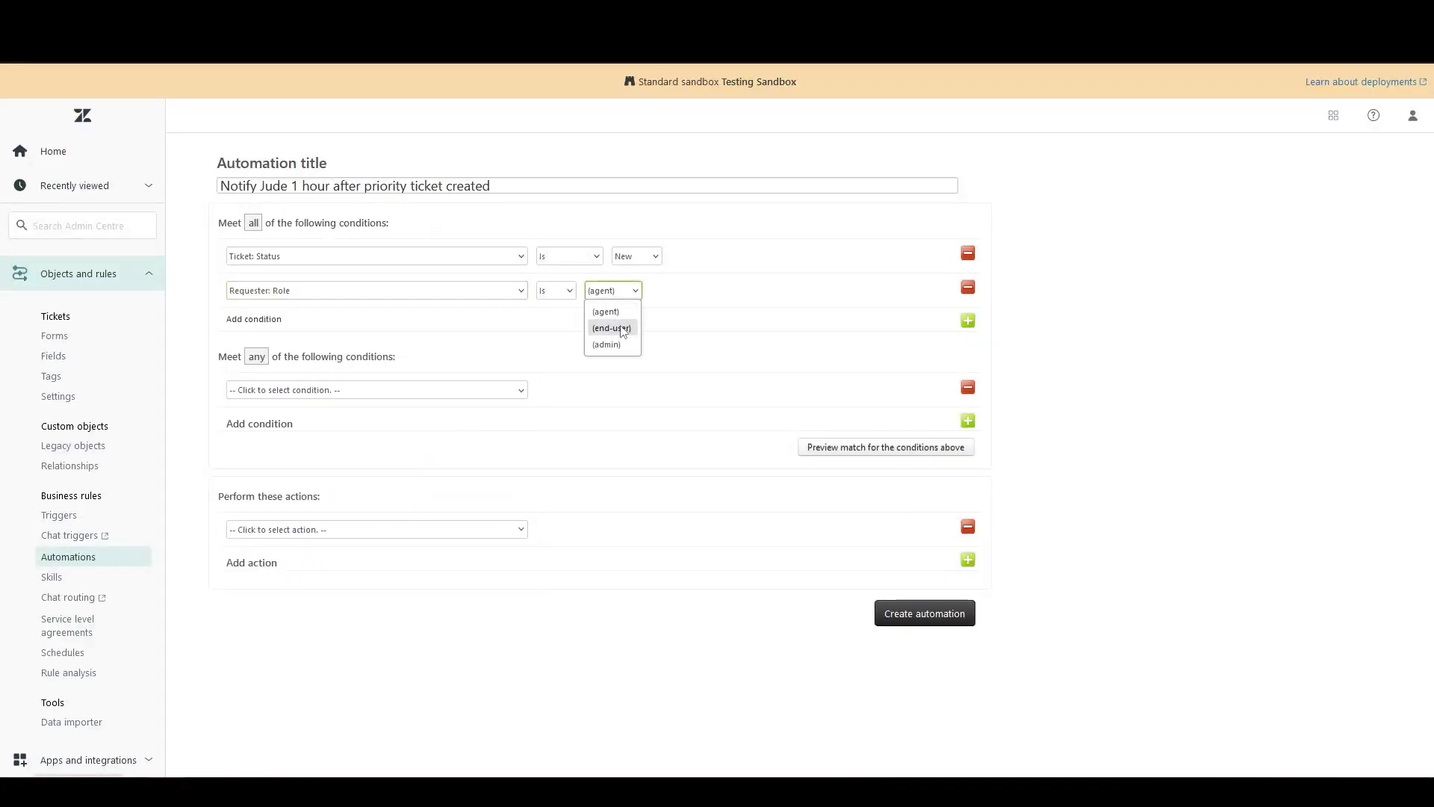
{"action": "left_click", "coordinate": [622, 329]}
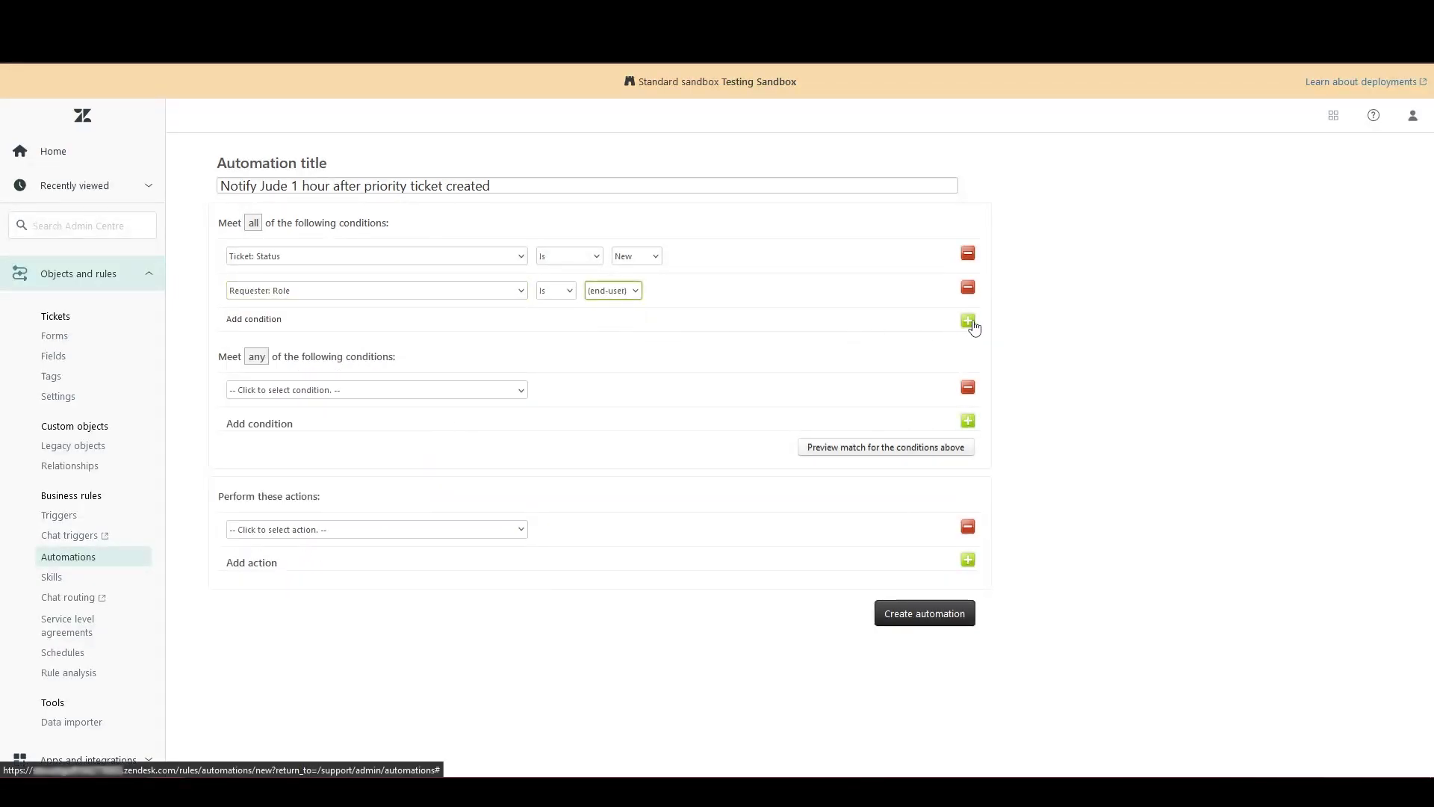
Step: Add the third condition Ticket Priority Is Urgent
{"action": "left_click", "coordinate": [968, 322]}
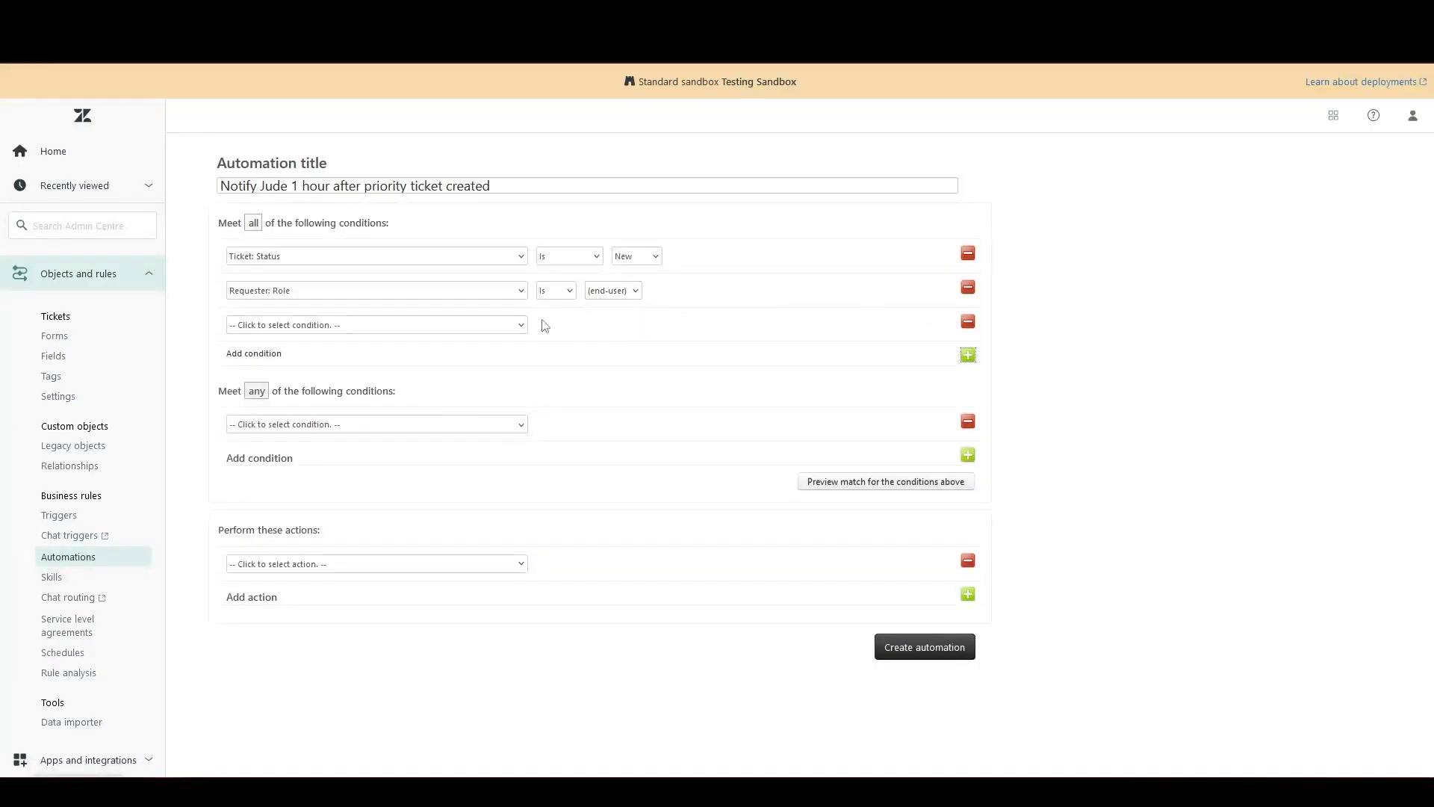
{"action": "left_click", "coordinate": [476, 328]}
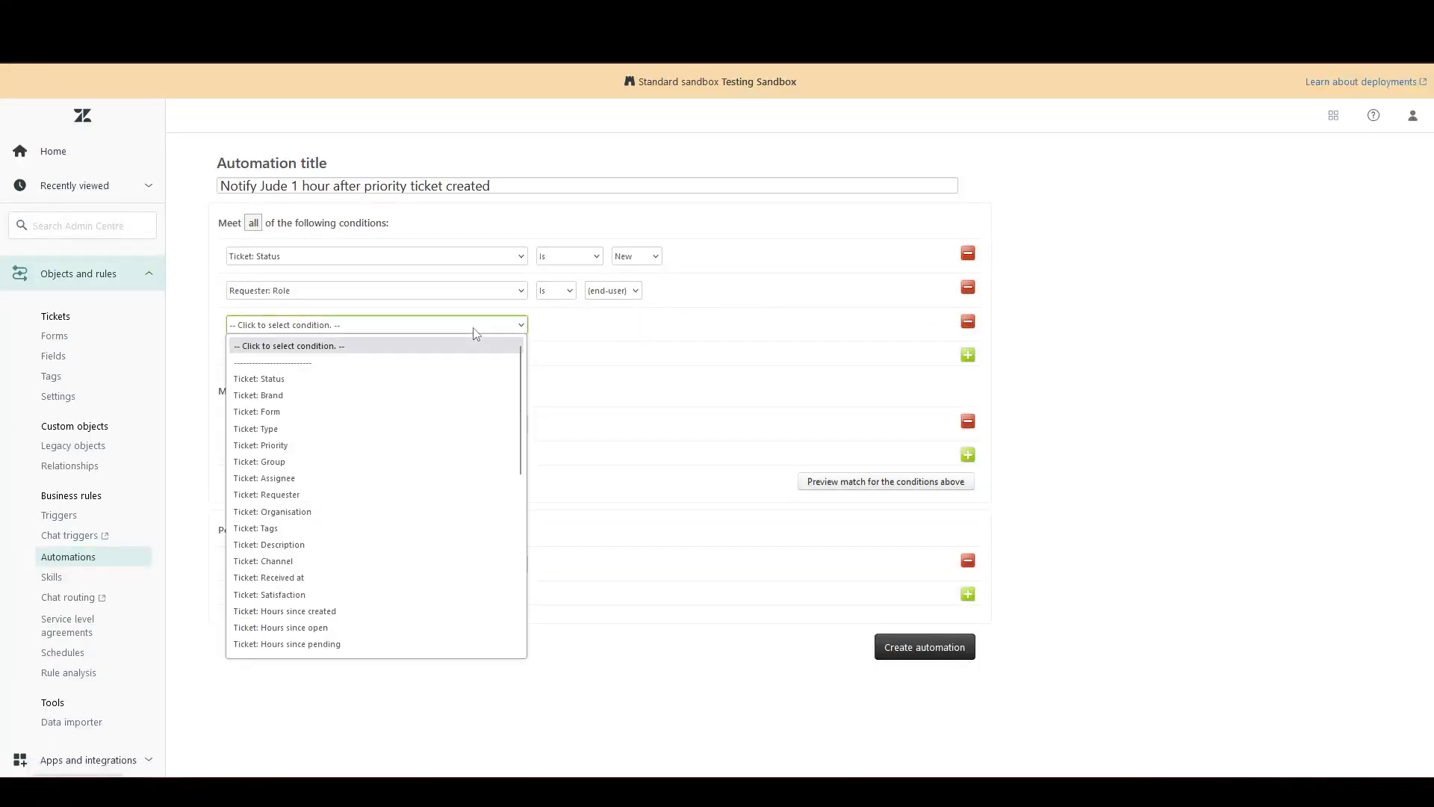
{"action": "left_click", "coordinate": [410, 446]}
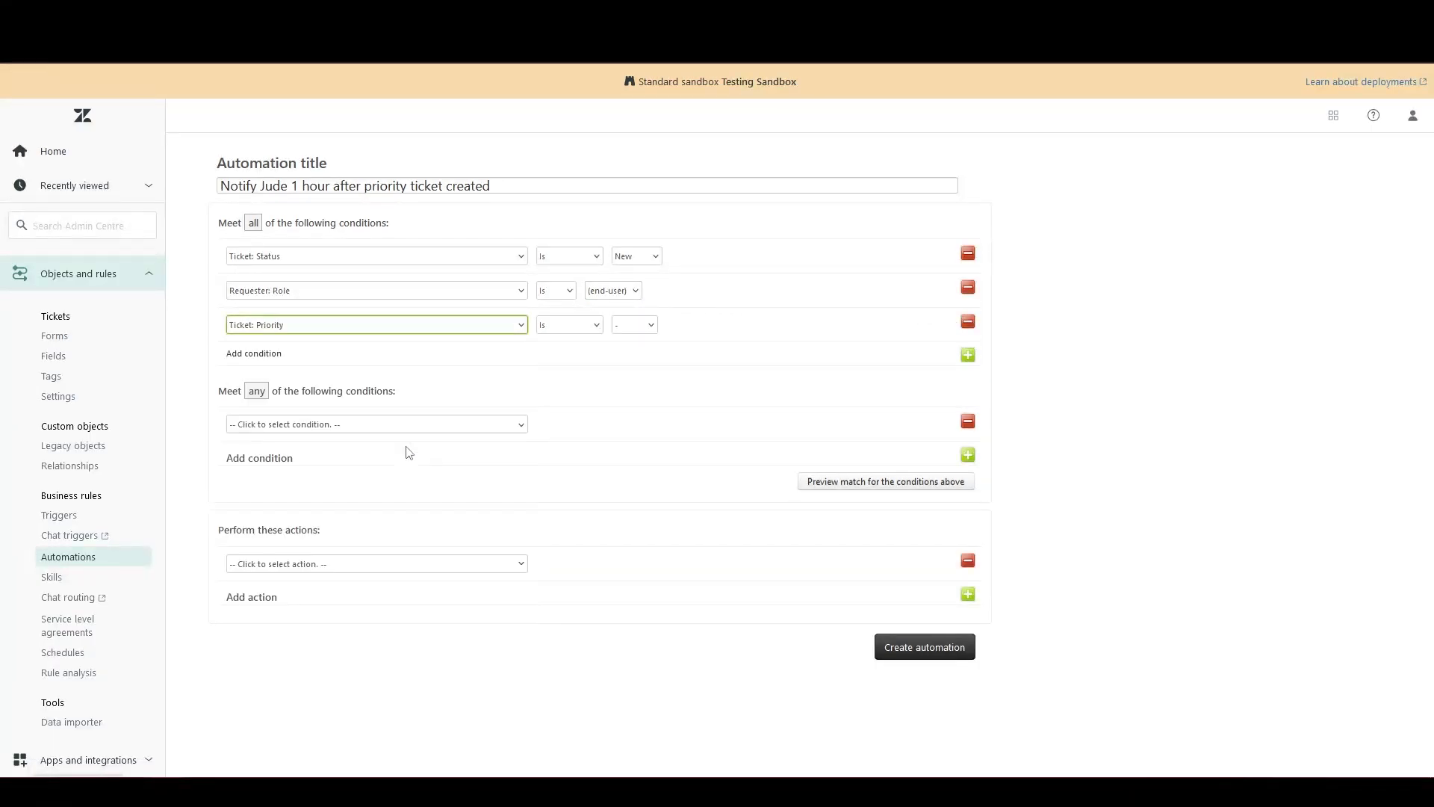
{"action": "left_click", "coordinate": [628, 327]}
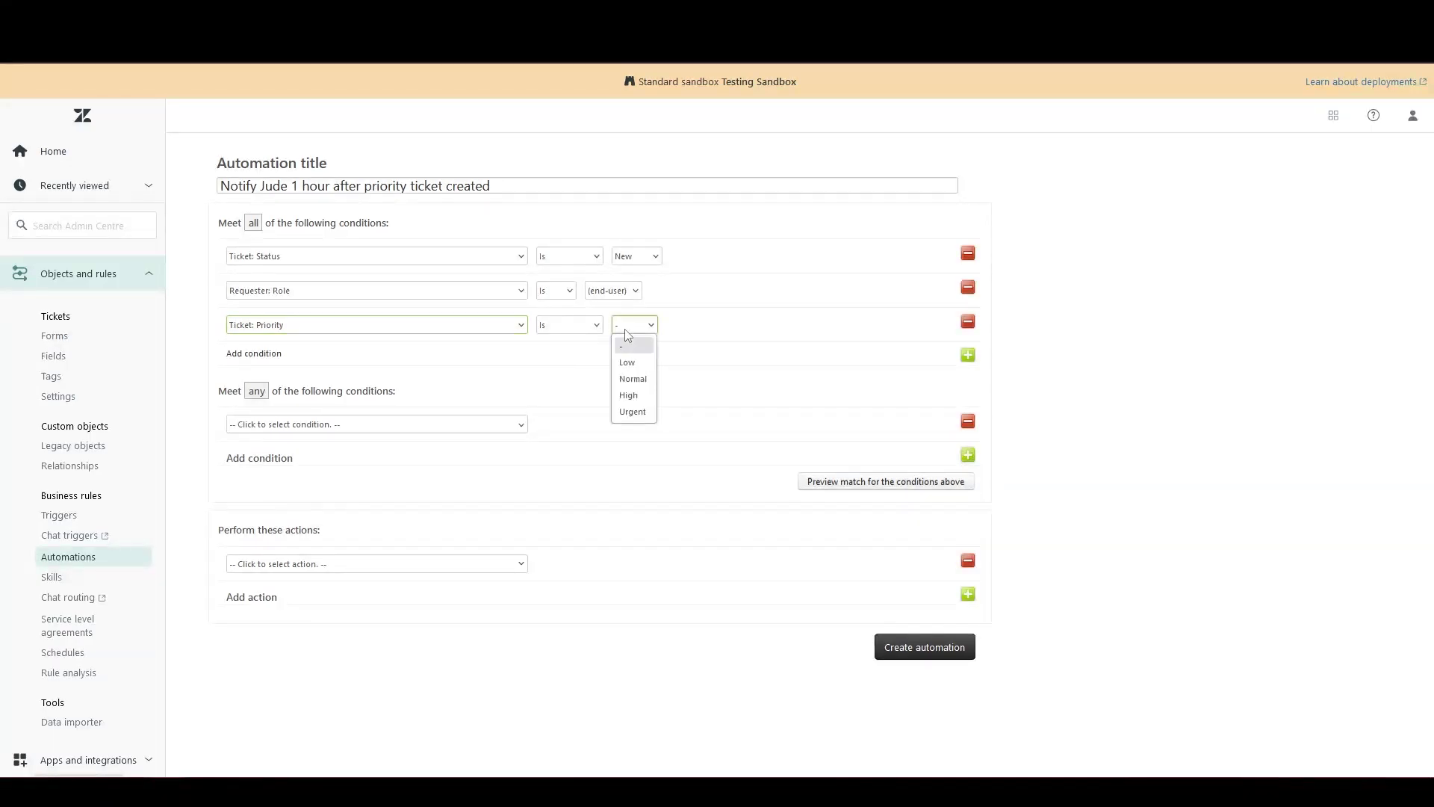
{"action": "left_click", "coordinate": [633, 410]}
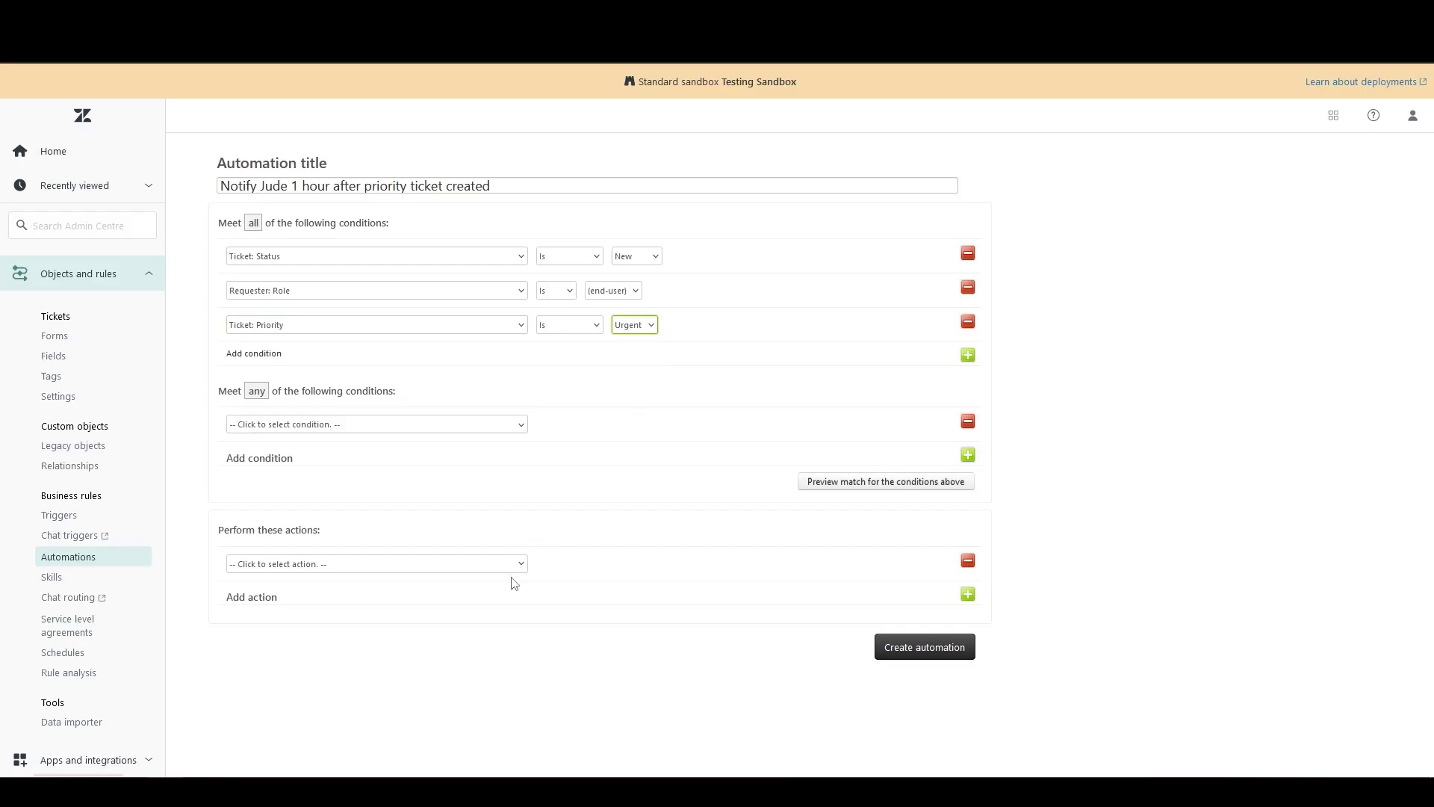
Step: Email the specific agent 'A new urgent ticket was created' as the action and attempt to create it
{"action": "left_click", "coordinate": [489, 570]}
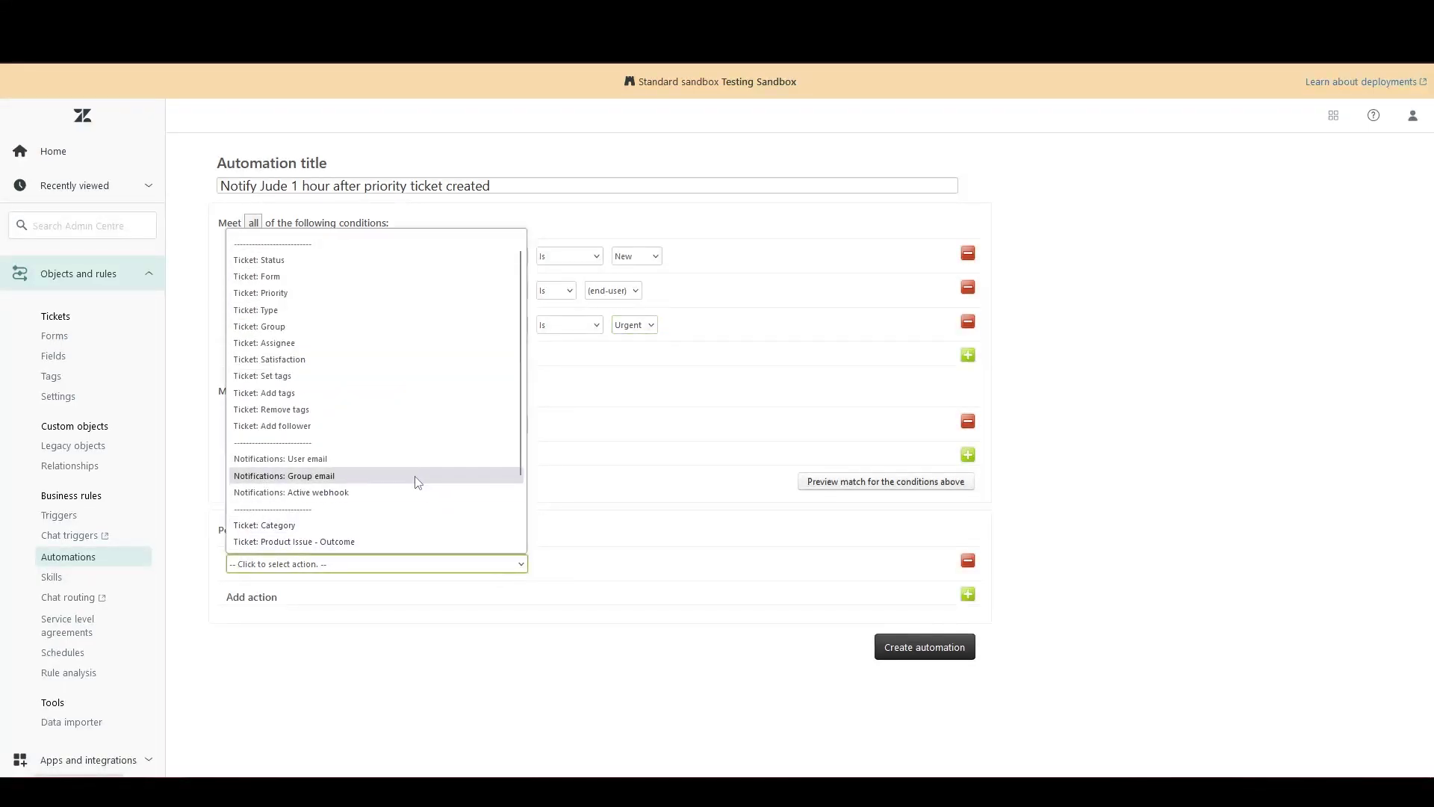
{"action": "left_click", "coordinate": [401, 470]}
{"action": "left_click", "coordinate": [564, 570]}
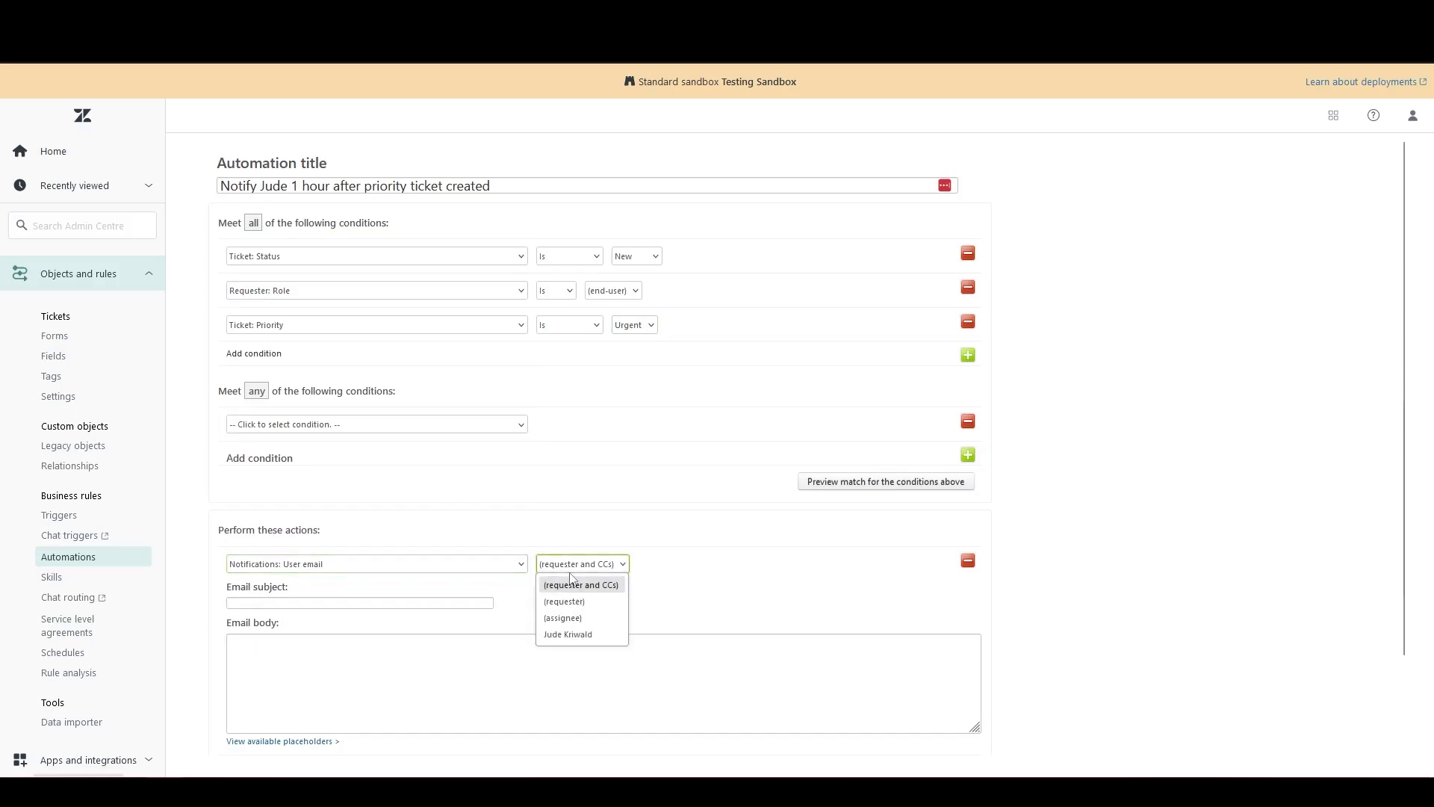
{"action": "left_click", "coordinate": [574, 631]}
{"action": "left_click", "coordinate": [543, 664]}
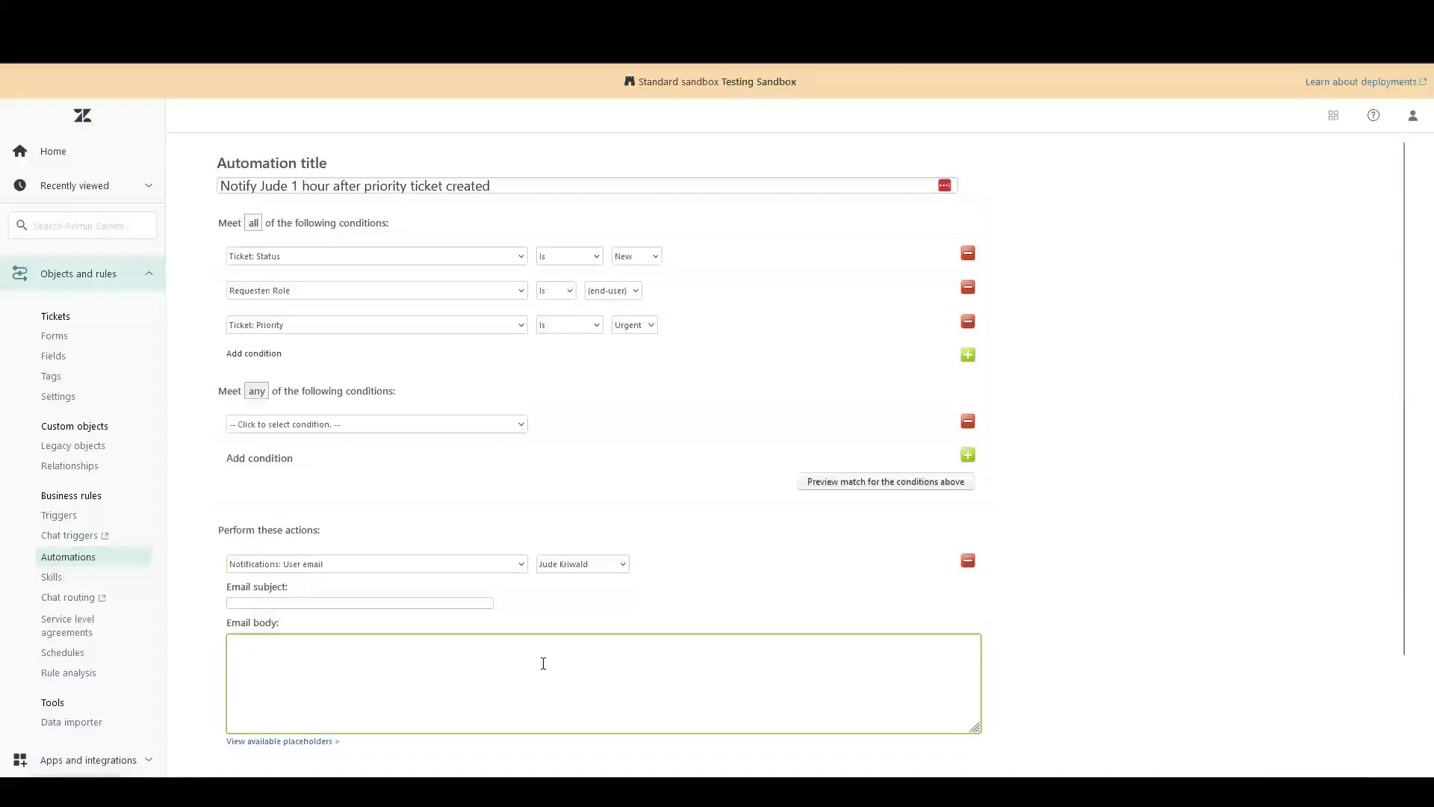
{"action": "type", "text": "A new"}
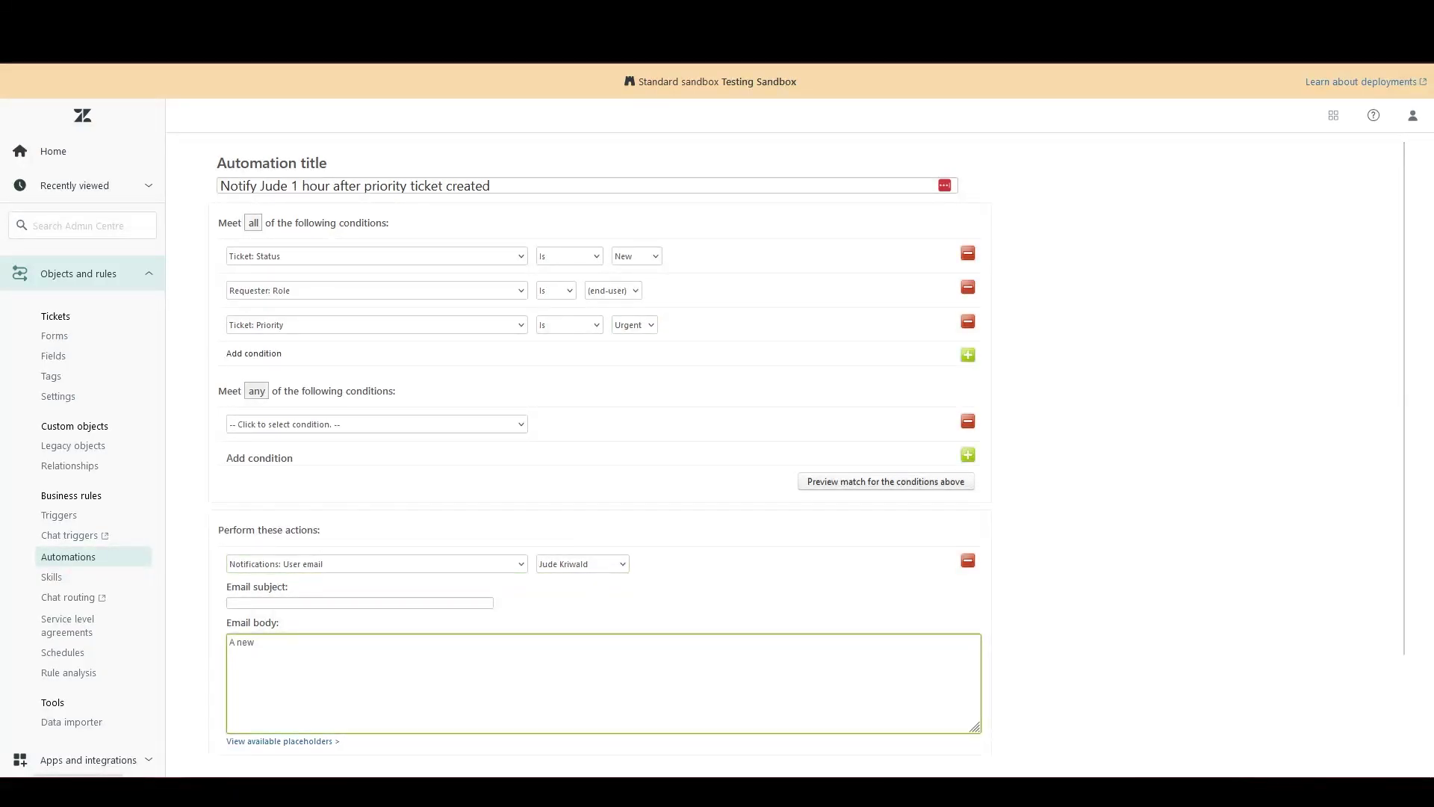
{"action": "type", "text": " urgent ticket"}
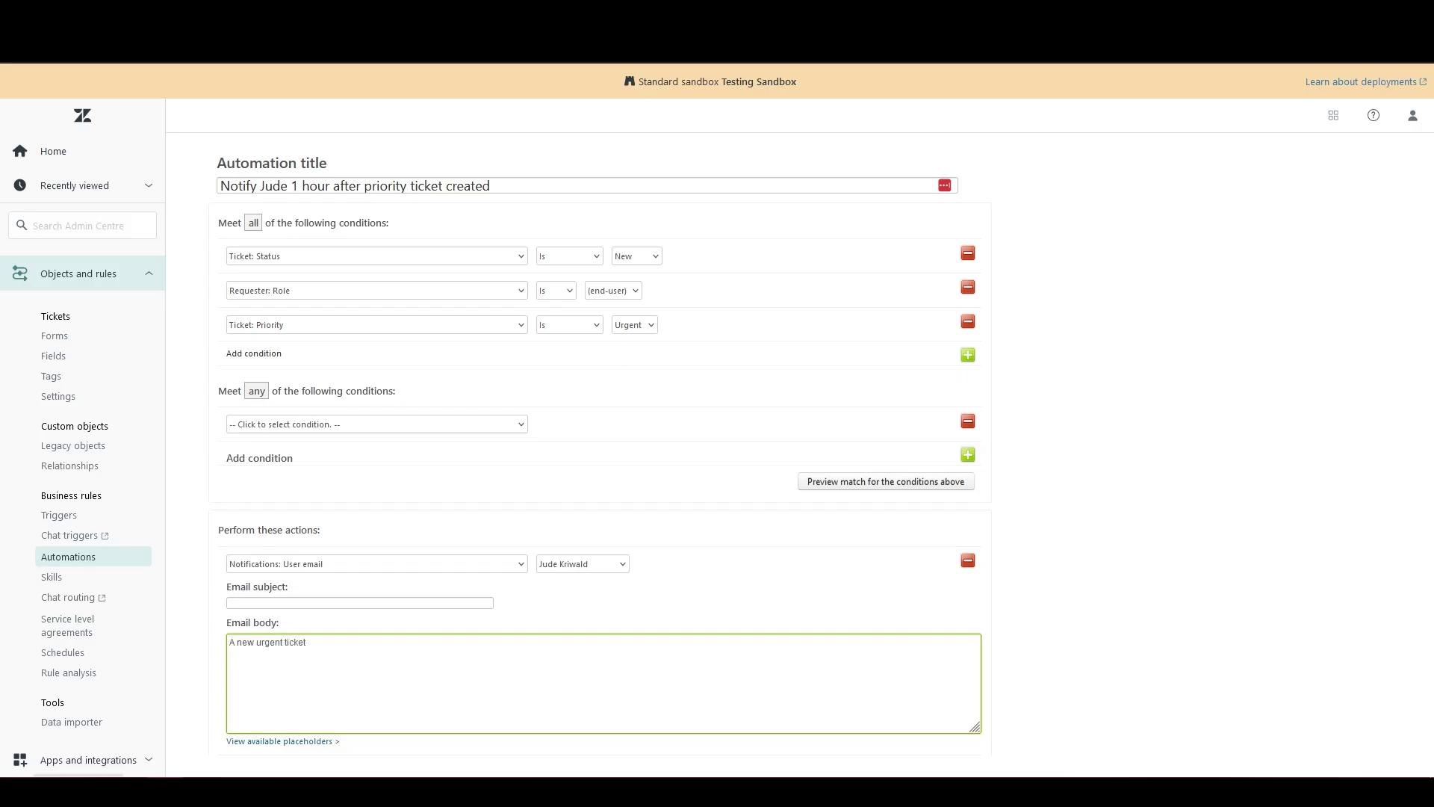
{"action": "type", "text": " was created."}
{"action": "left_click", "coordinate": [1082, 562]}
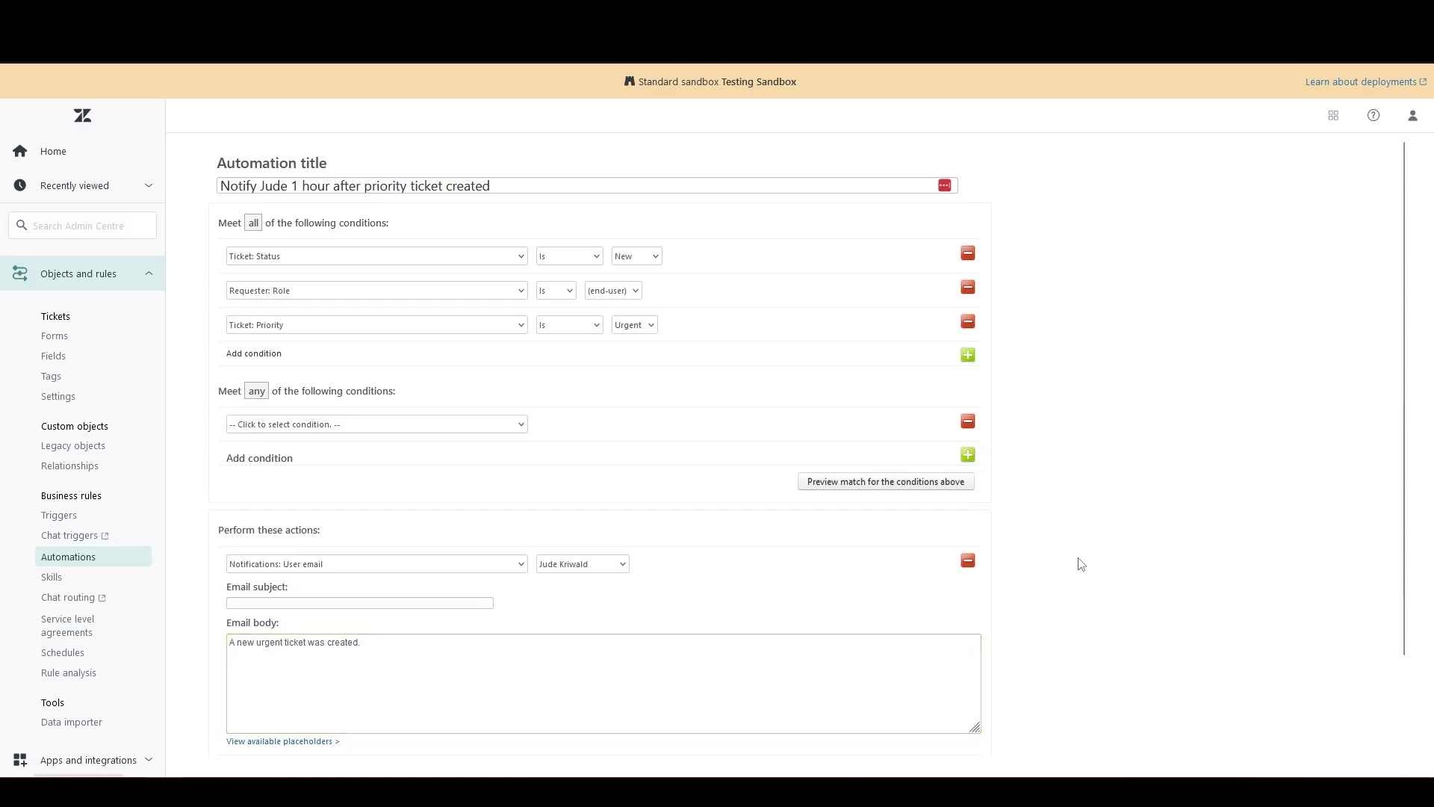
{"action": "scroll", "coordinate": [1039, 616], "scroll_direction": "down", "scroll_amount": 2}
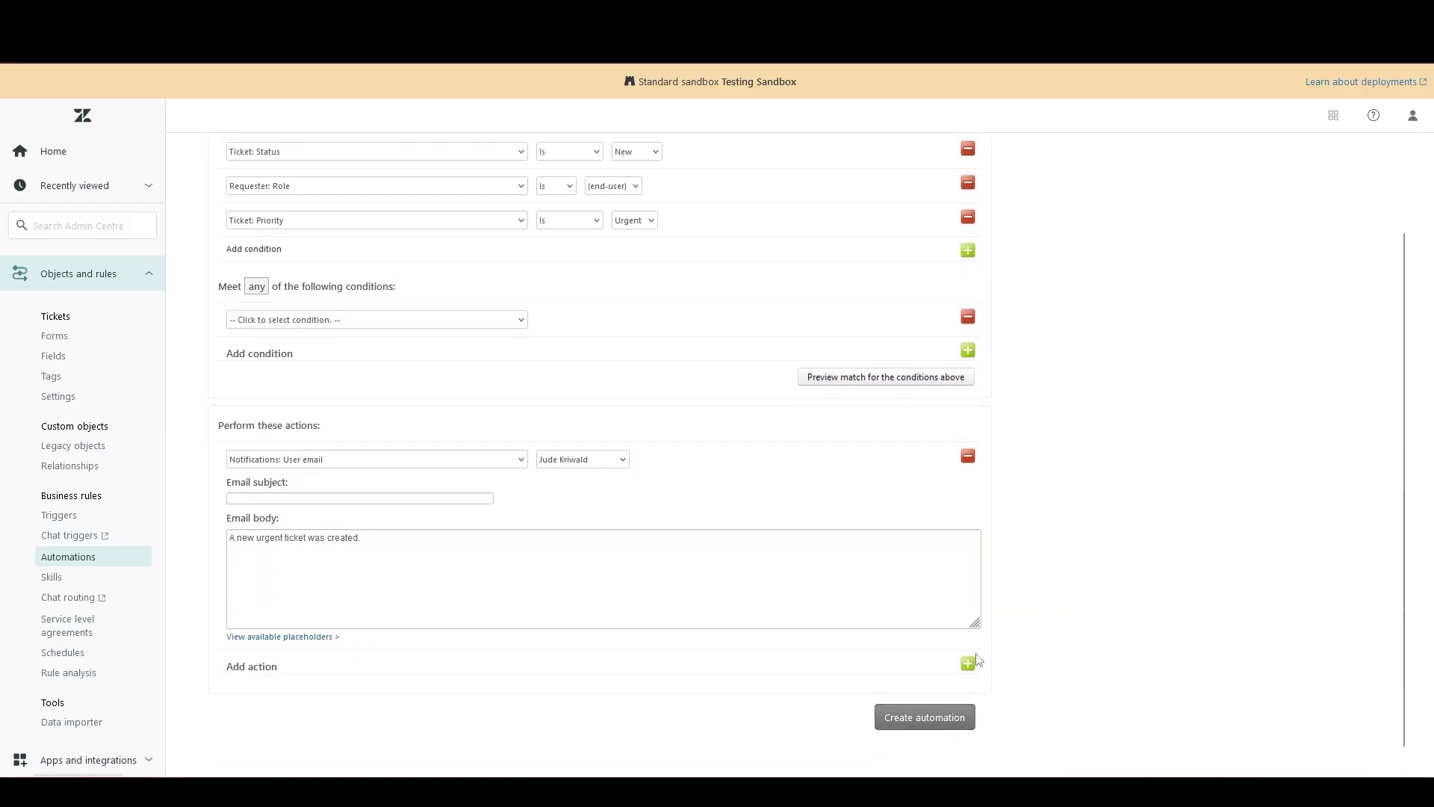
Step: Read the error saying the automation needs a time-based condition true only once
{"action": "scroll", "coordinate": [1019, 491], "scroll_direction": "up", "scroll_amount": 2}
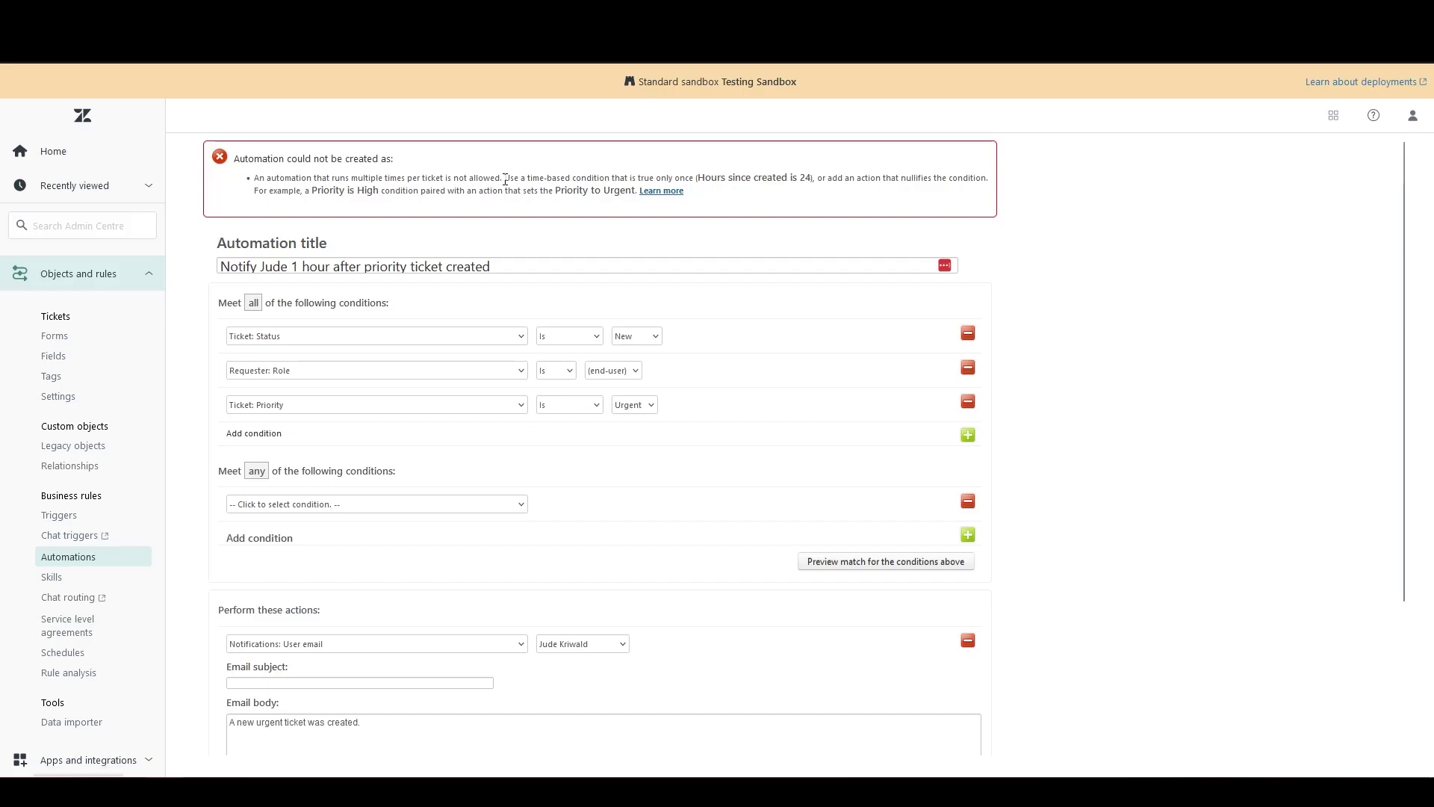
{"action": "left_click_drag", "start_coordinate": [505, 179], "coordinate": [701, 183]}
{"action": "left_click", "coordinate": [1084, 364]}
Step: Add a fourth condition: Ticket: Hours since created Is 1
{"action": "left_click", "coordinate": [969, 437]}
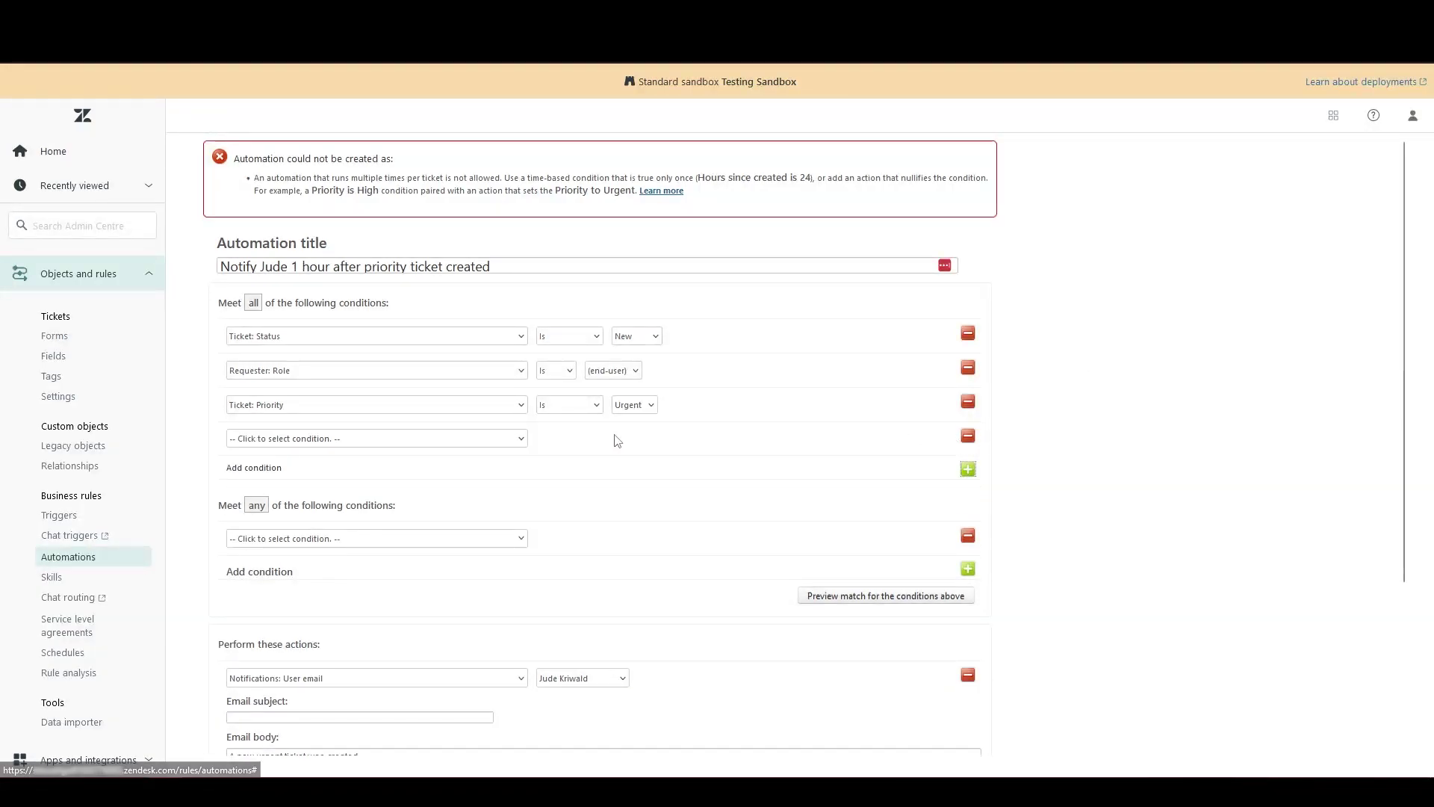
{"action": "left_click", "coordinate": [493, 441]}
{"action": "scroll", "coordinate": [429, 574], "scroll_direction": "down", "scroll_amount": 3}
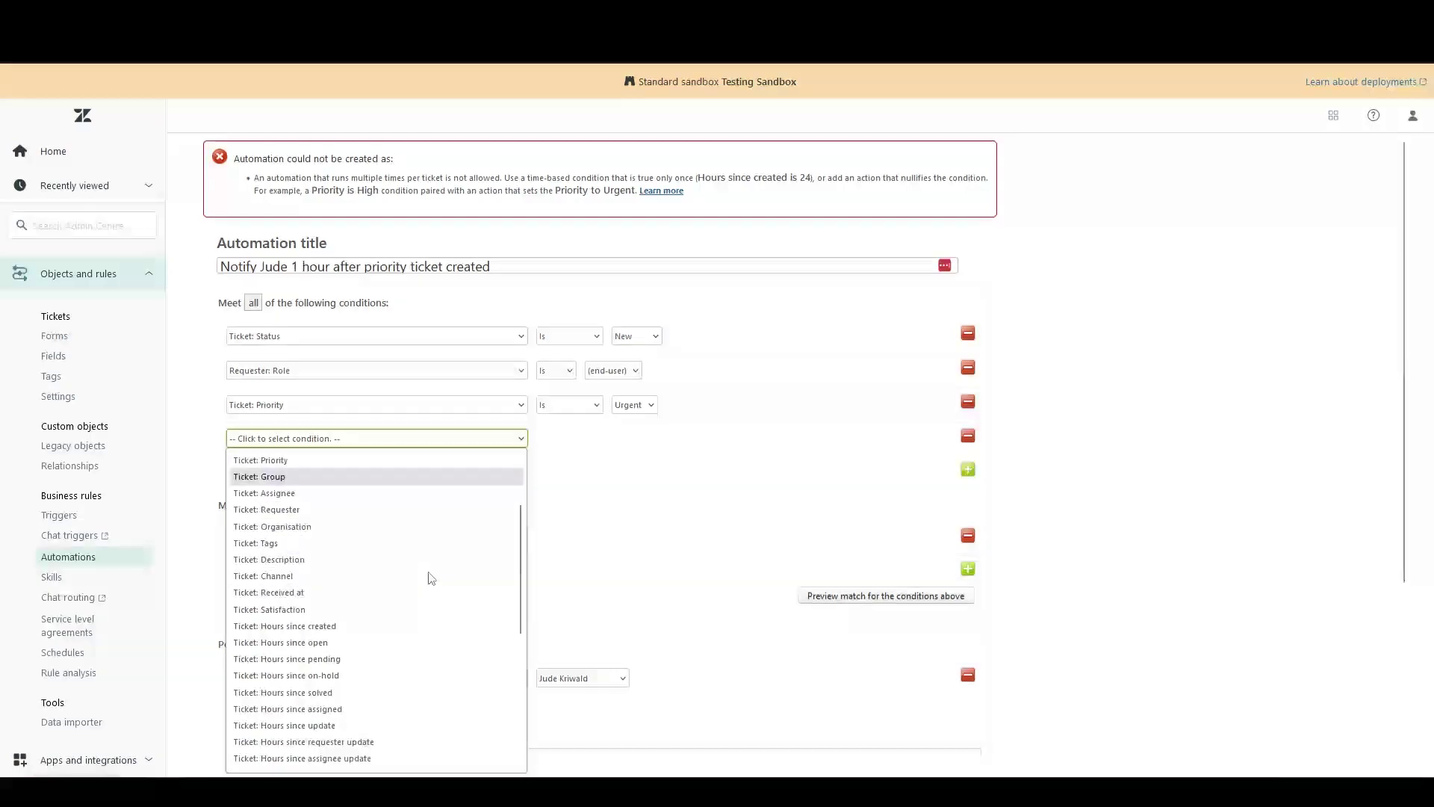
{"action": "left_click", "coordinate": [364, 626]}
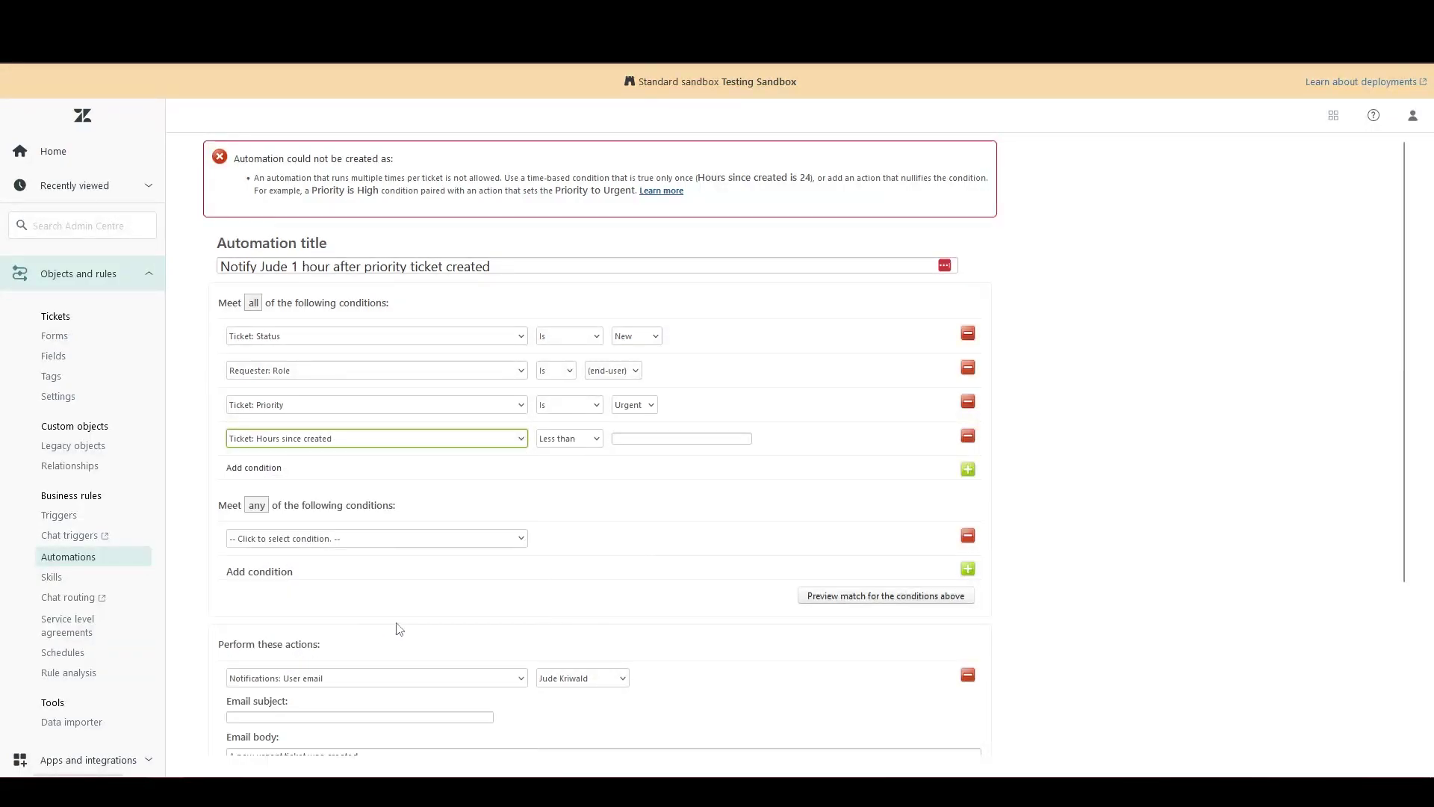
{"action": "left_click", "coordinate": [589, 446]}
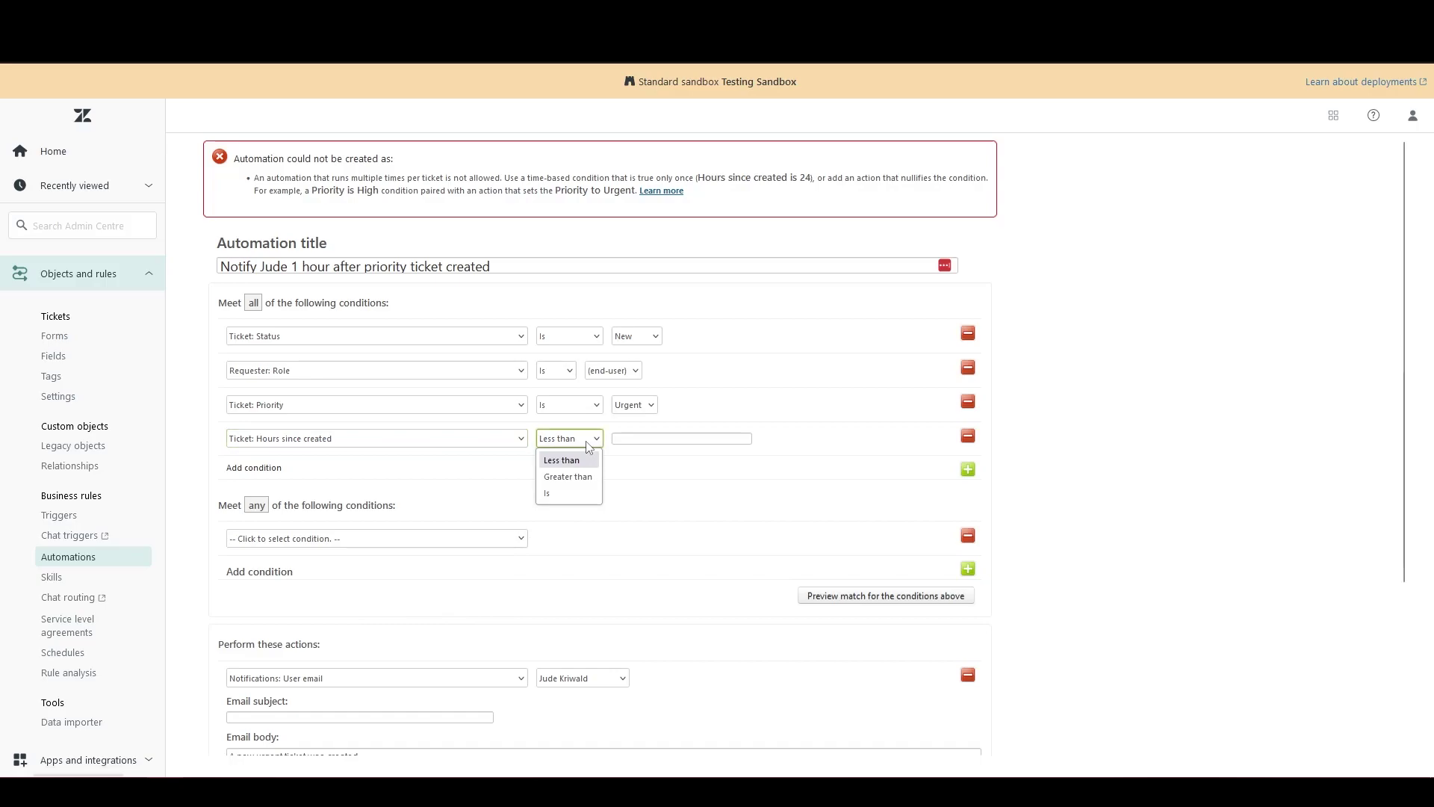
{"action": "left_click", "coordinate": [579, 494]}
{"action": "left_click", "coordinate": [641, 439]}
{"action": "type", "text": "1"}
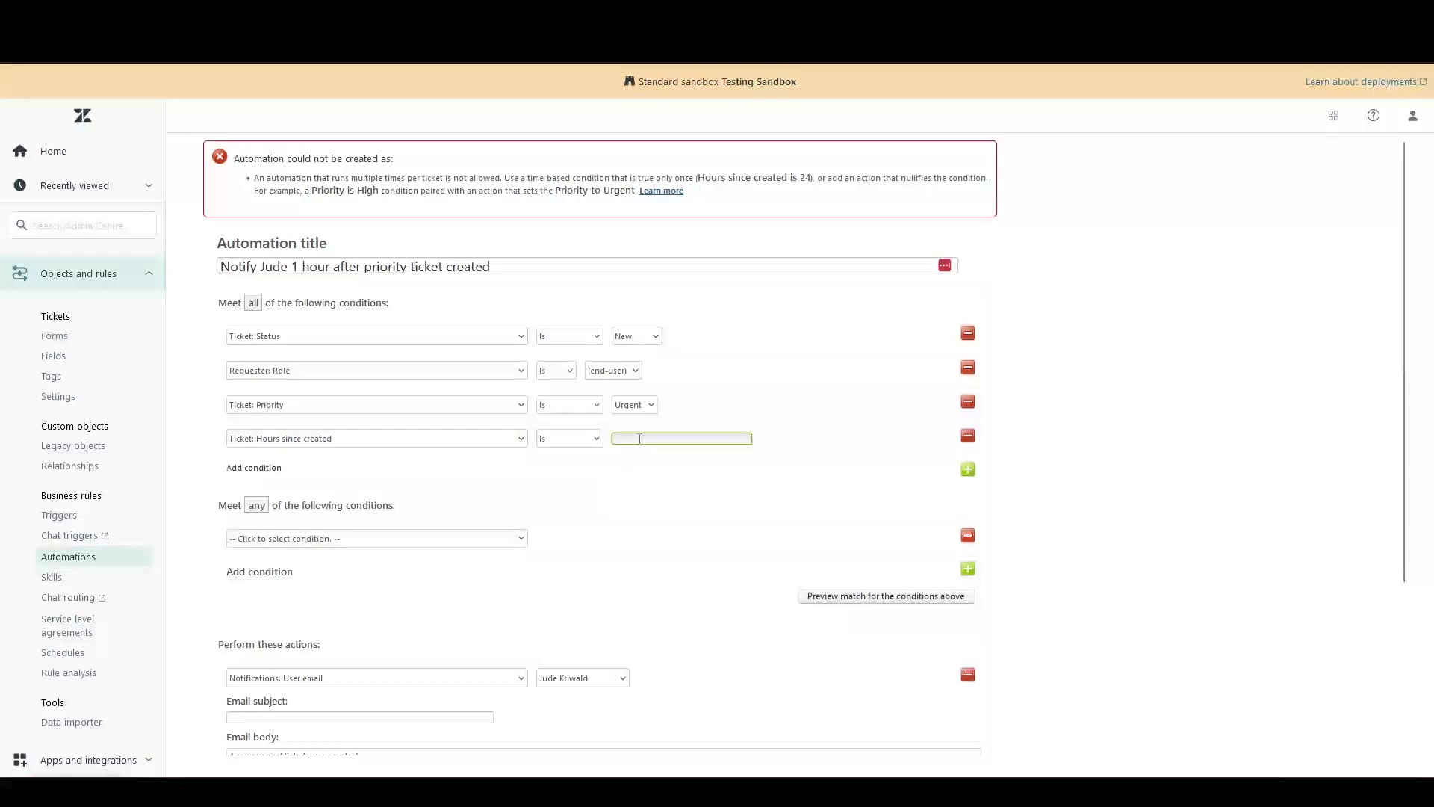
{"action": "left_click", "coordinate": [1029, 503]}
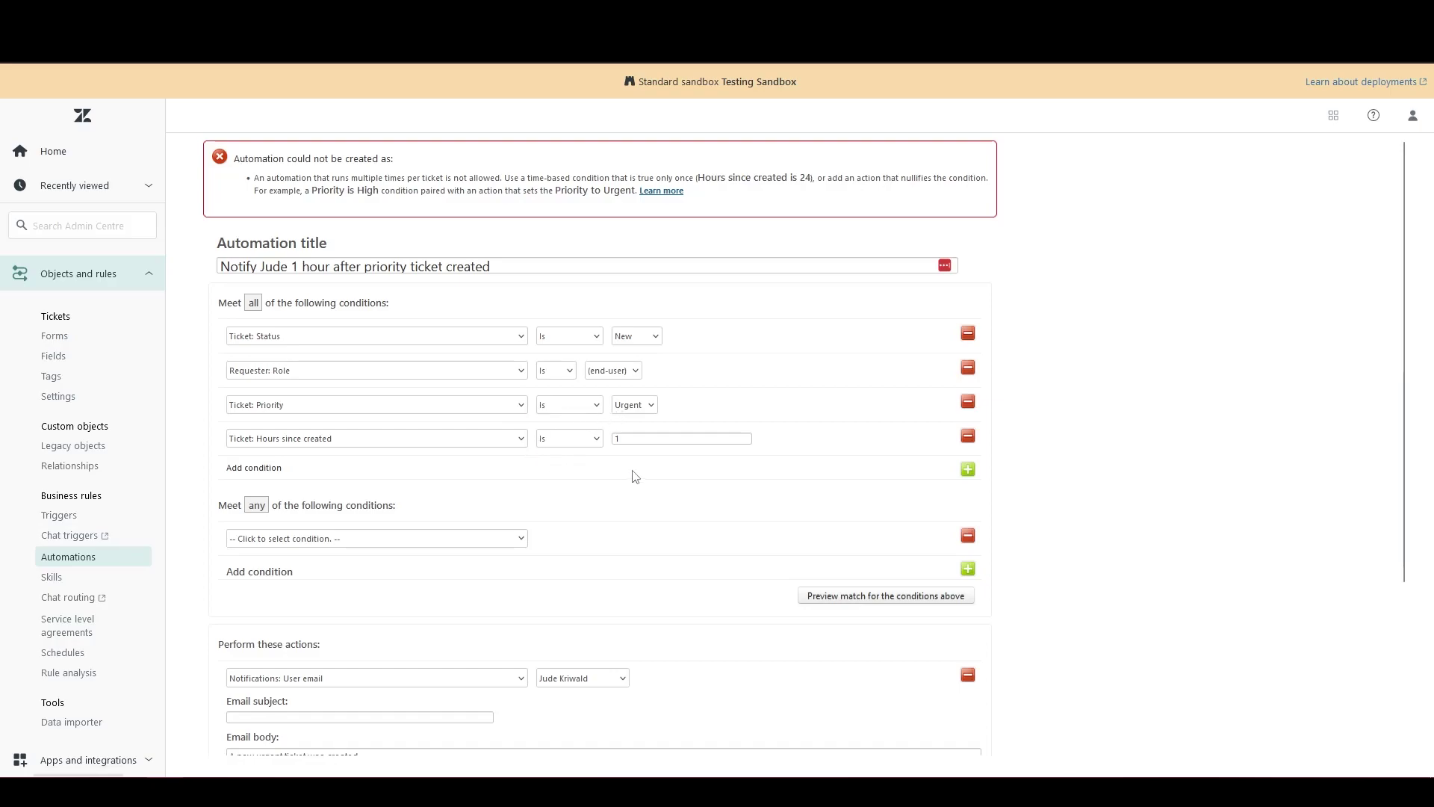
{"action": "scroll", "coordinate": [1039, 474], "scroll_direction": "down", "scroll_amount": 3}
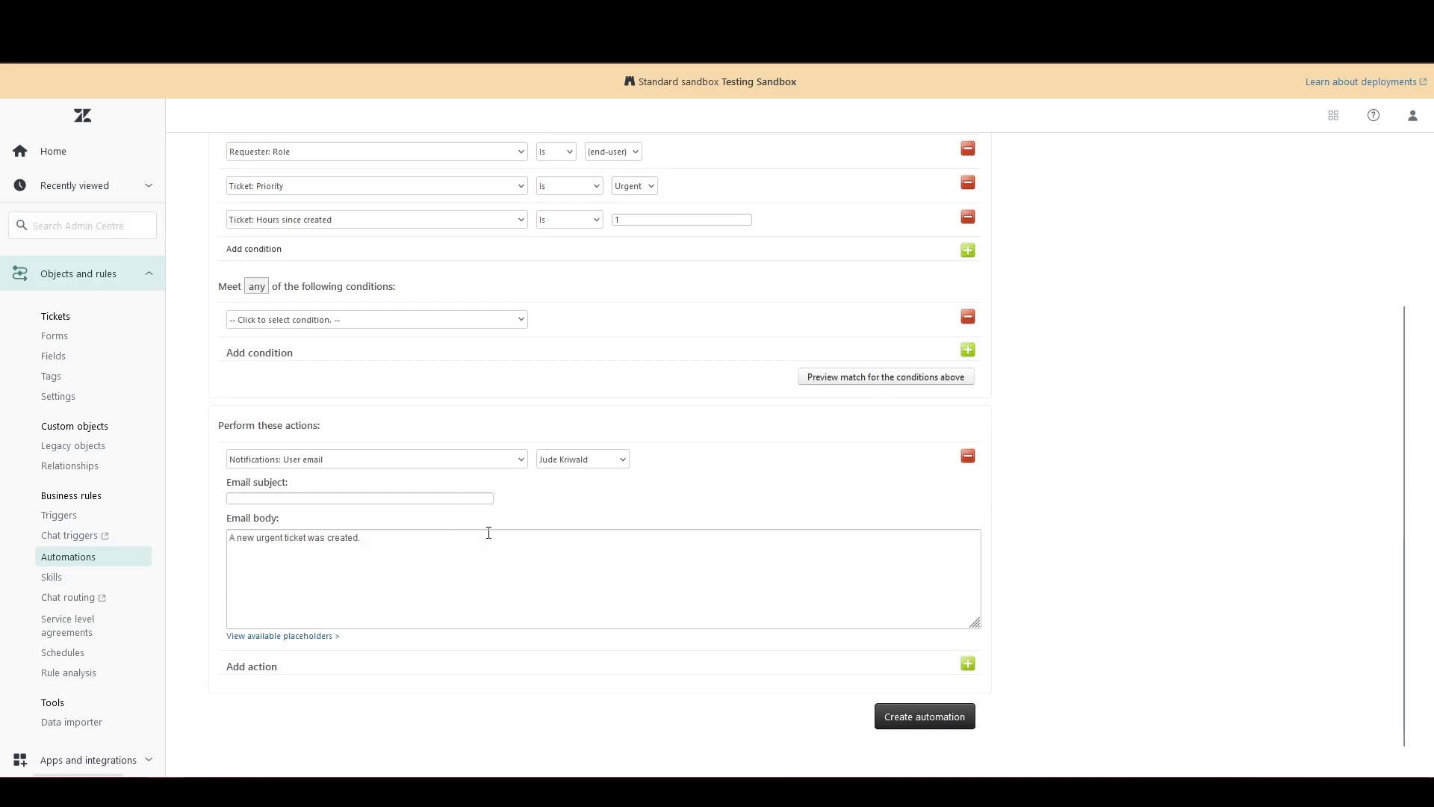
Step: Submit the completed automation with Create automation
{"action": "left_click", "coordinate": [922, 719]}
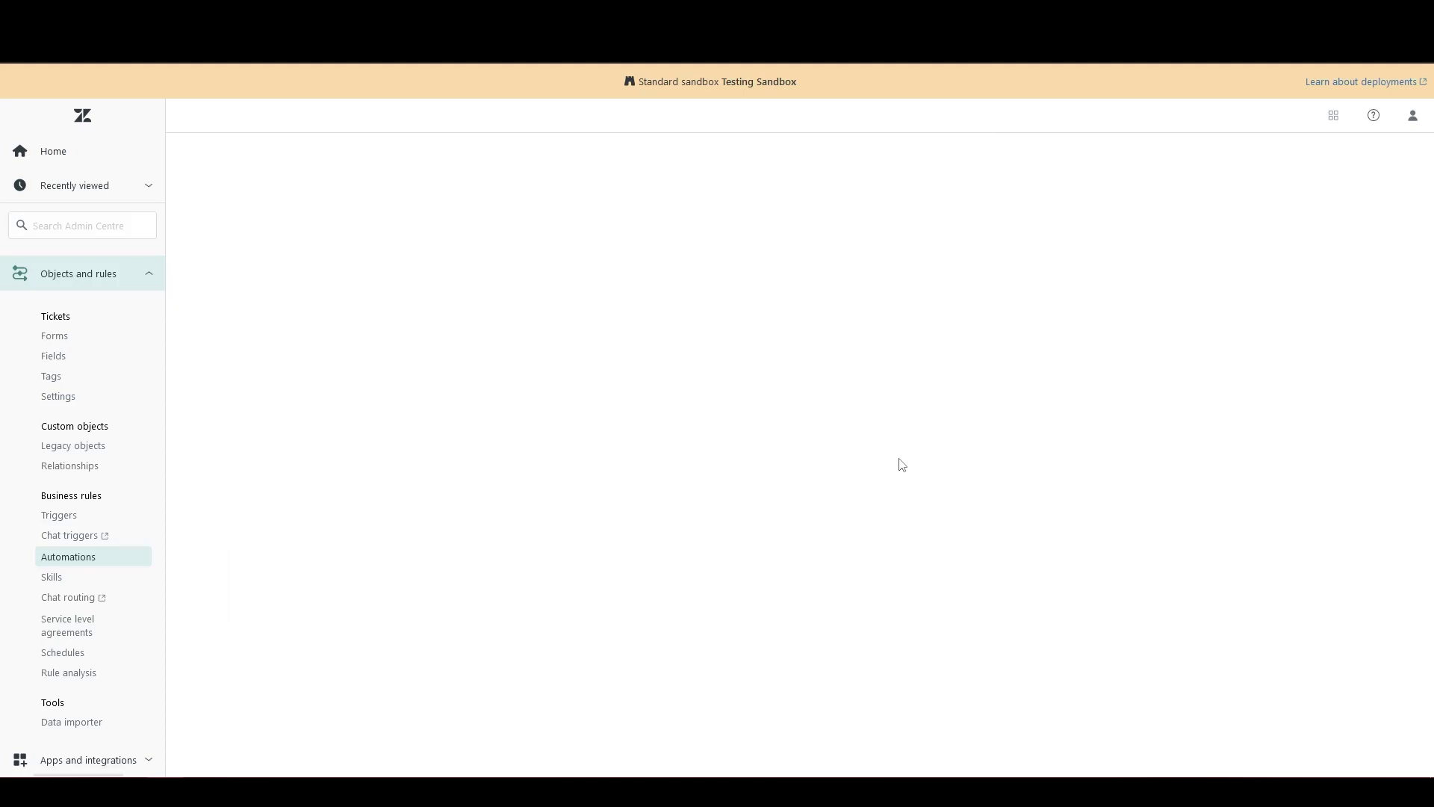